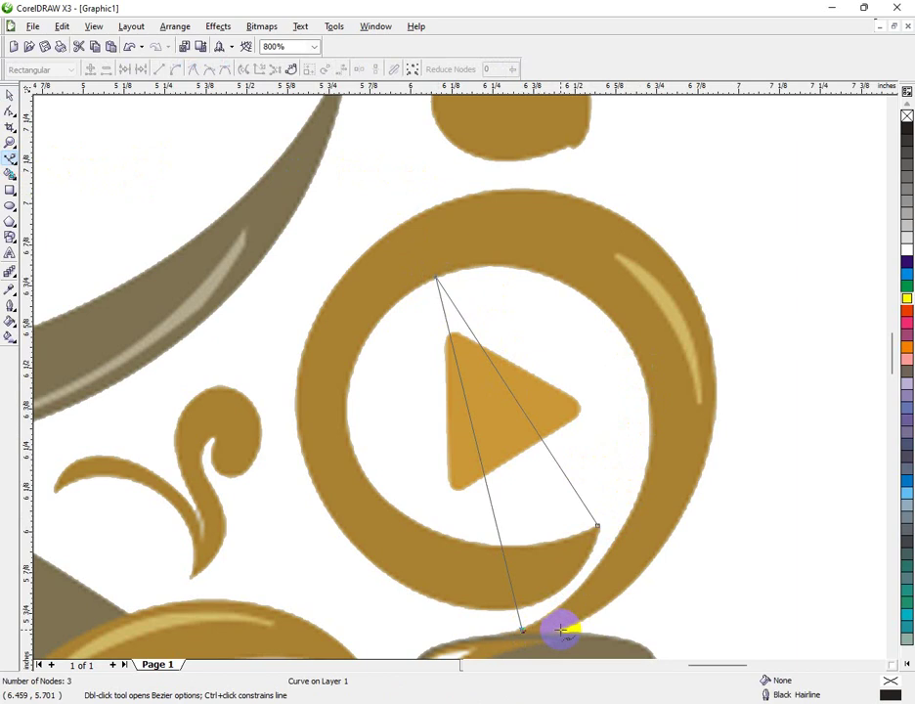
- Complete the closed straight-segment Bezier outline over the brown ring, placing nodes on its tail end and outer edge and finishing at the starting node
left_click(560, 631)
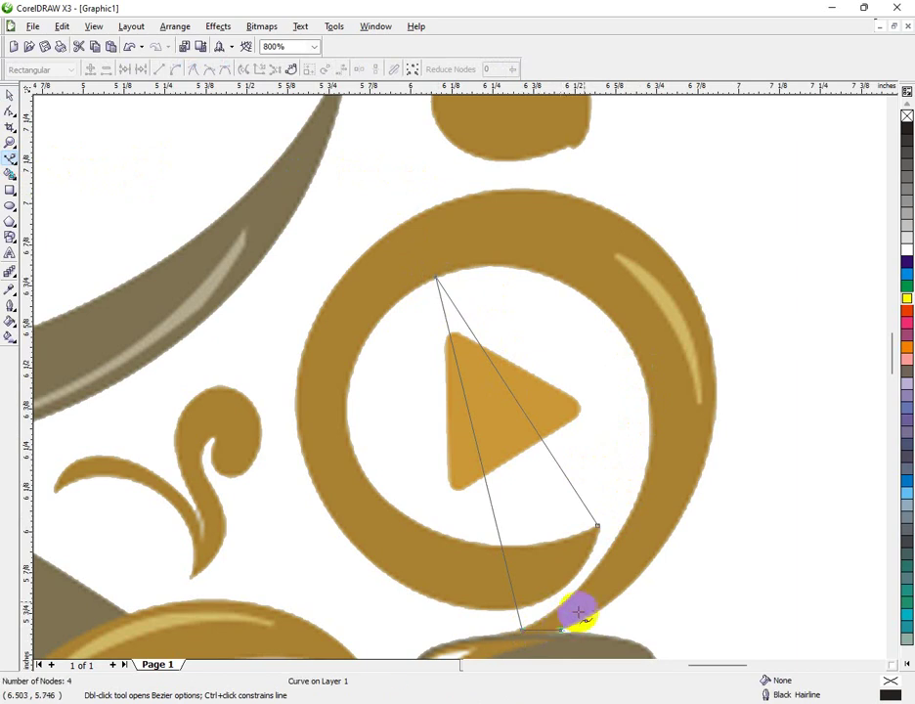
left_click(671, 259)
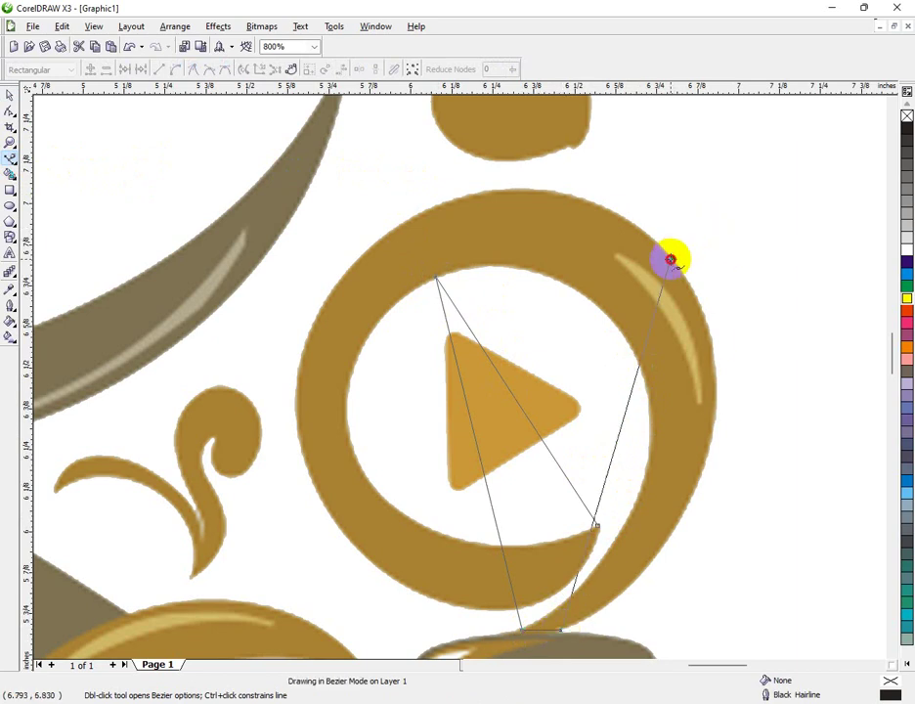
left_click(372, 242)
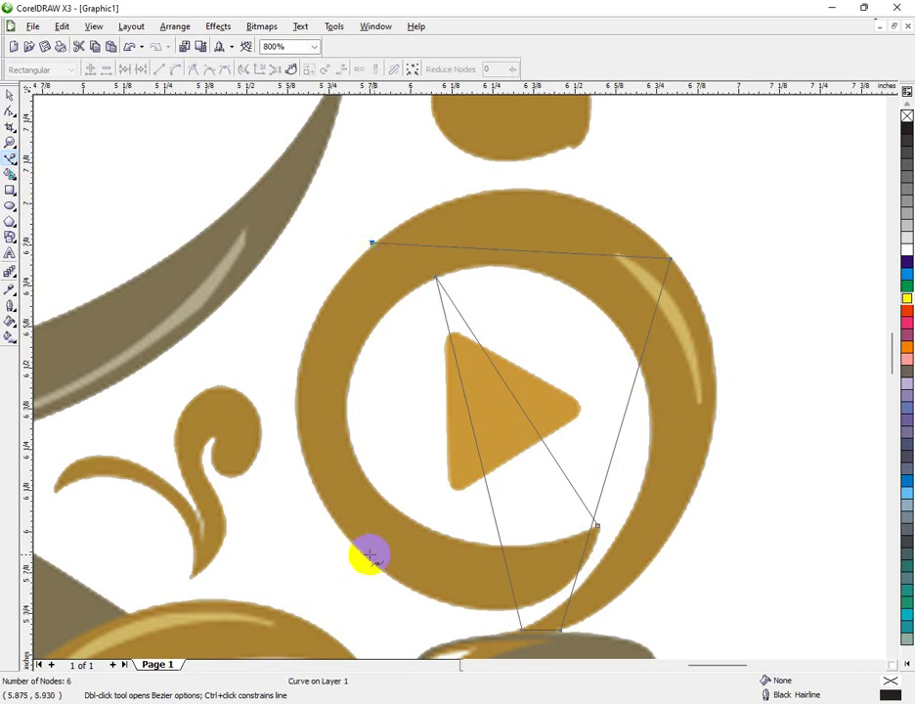
left_click(598, 526)
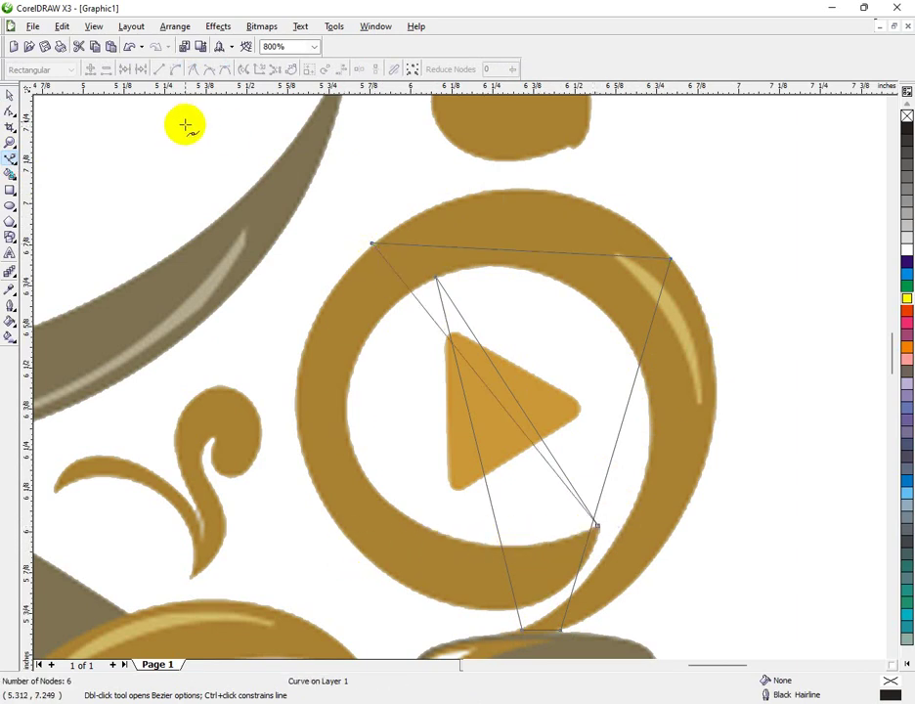
- Convert the ring outline's straight segments to curves and bend them roughly along the ring's outer and inner edges
key("F10")
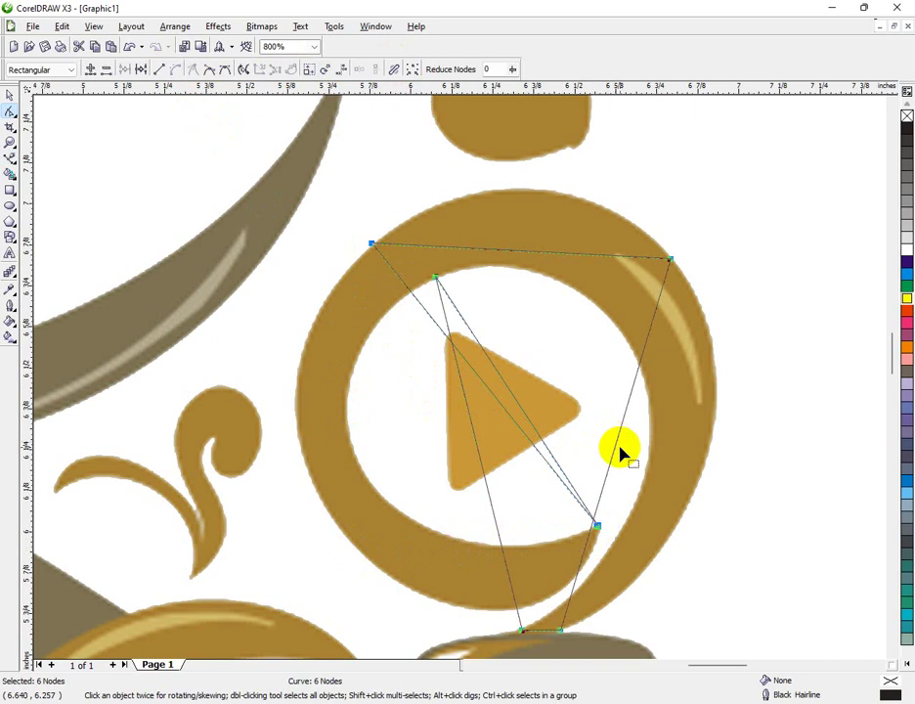
left_click_drag(616, 452, 705, 452)
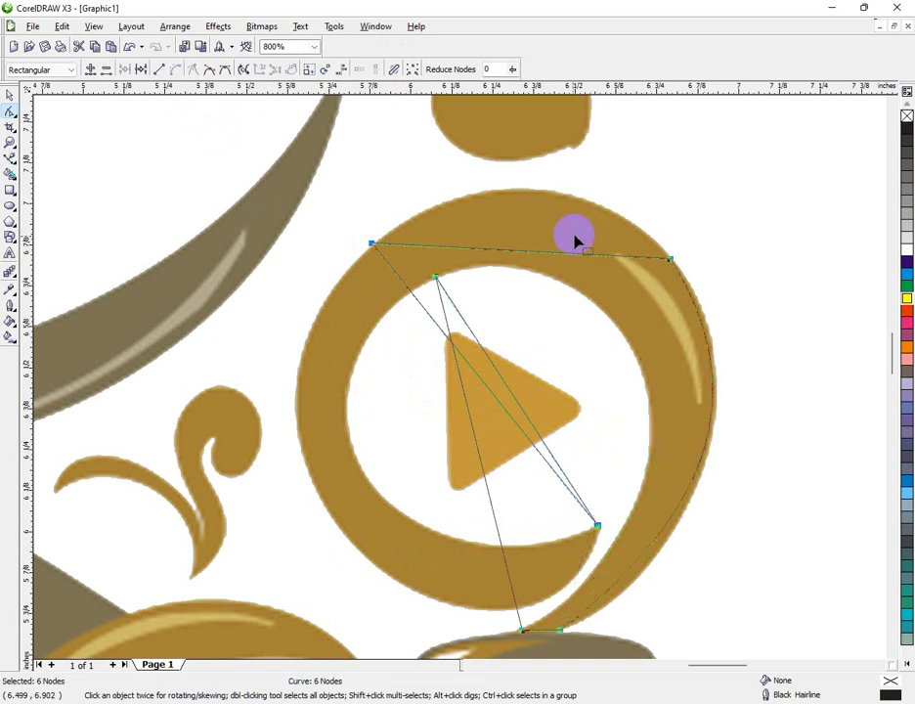
left_click(555, 254)
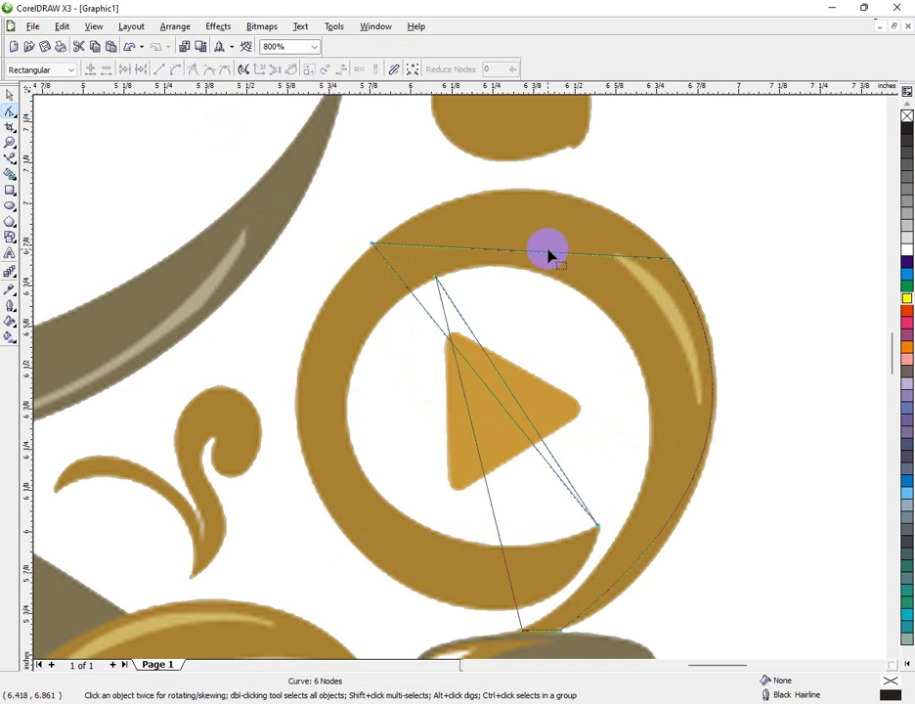
left_click_drag(549, 257, 537, 194)
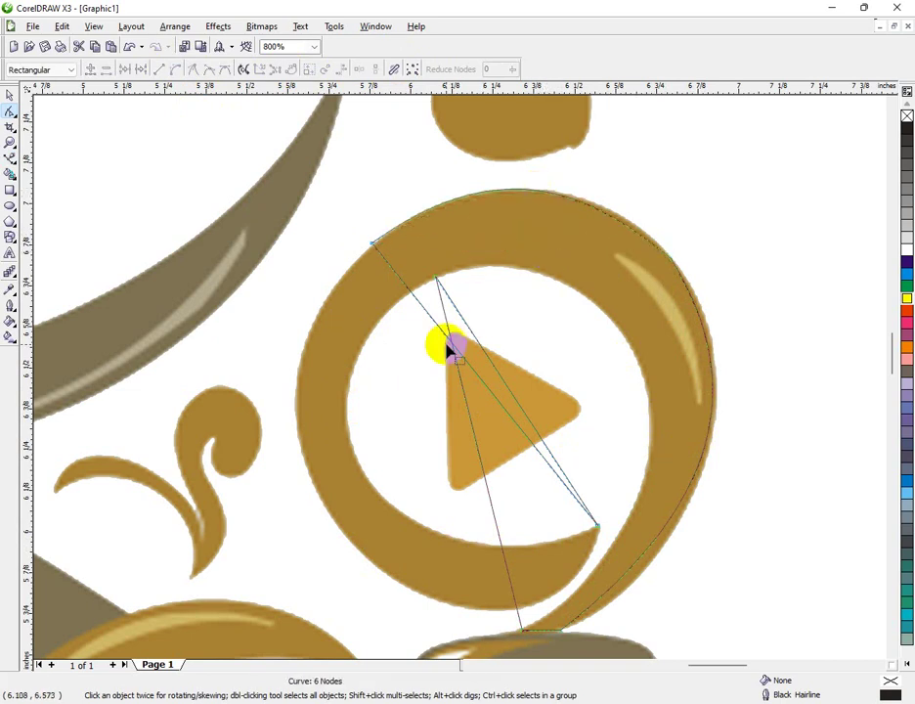
left_click_drag(453, 350, 586, 327)
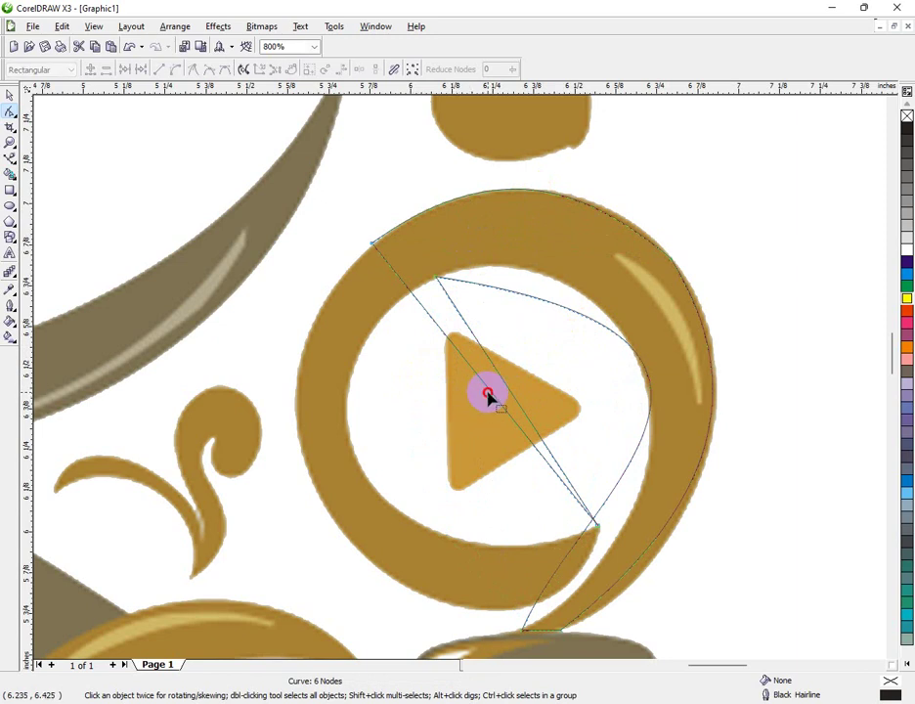
left_click_drag(487, 393, 339, 546)
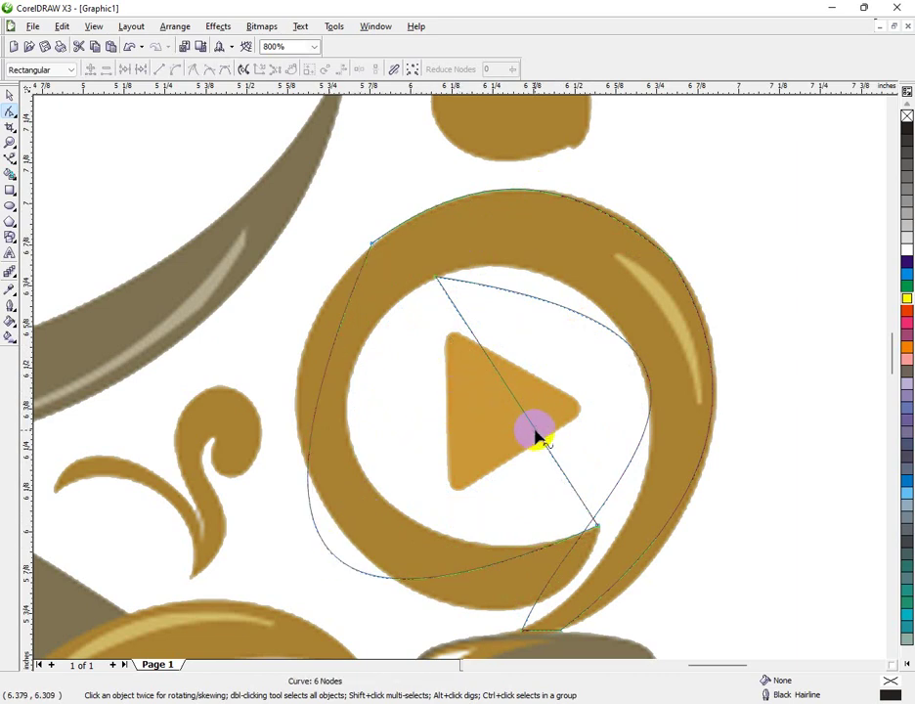
left_click_drag(537, 437, 382, 495)
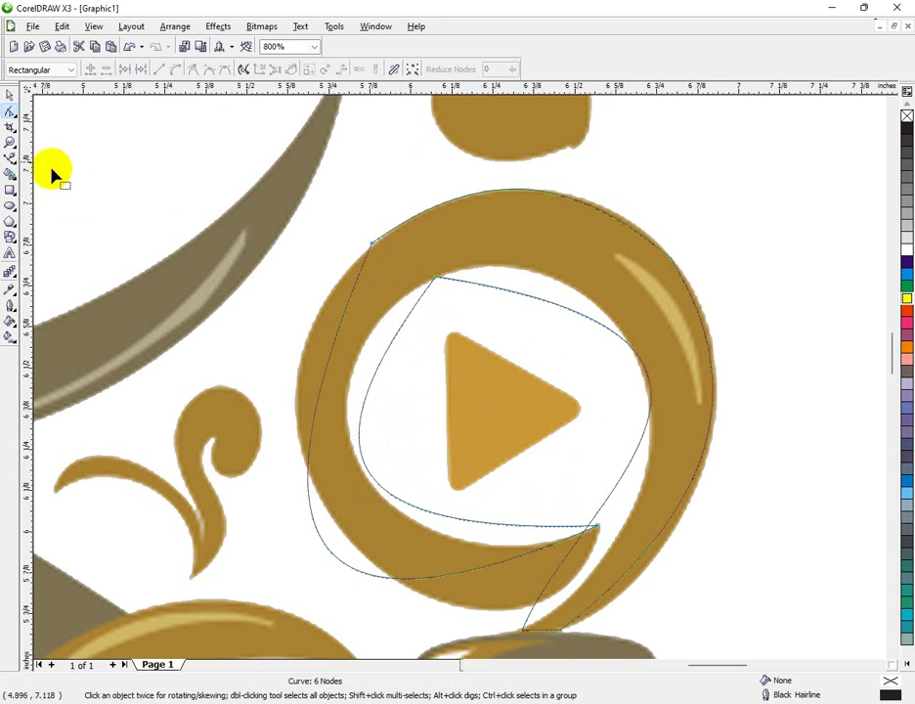
- Adjust the curve handles of the inner right segment so it follows the ring's inner edge down to the tail
left_click(11, 97)
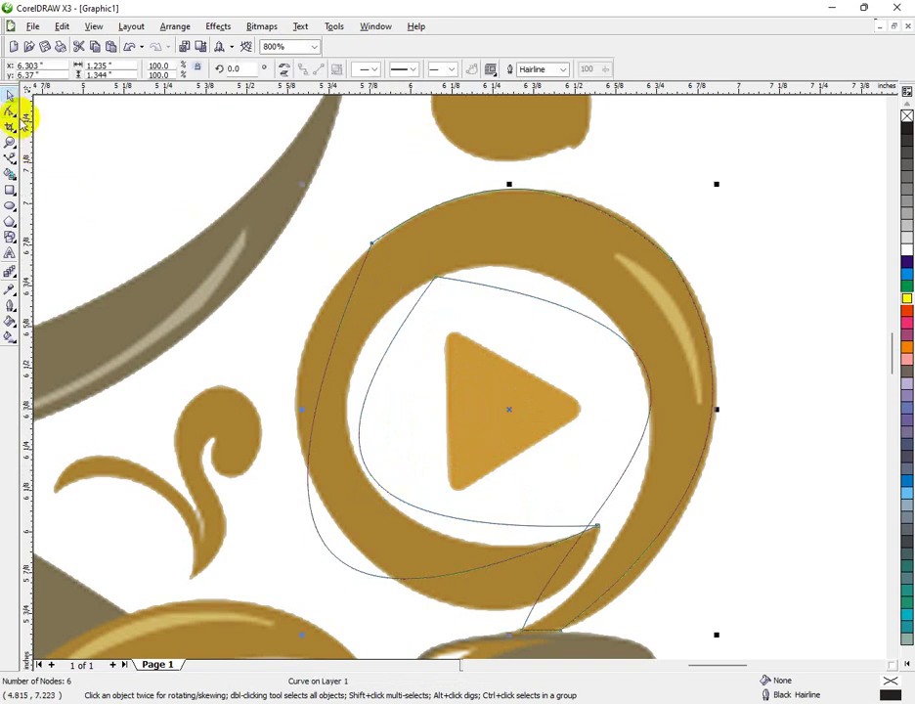
left_click(10, 111)
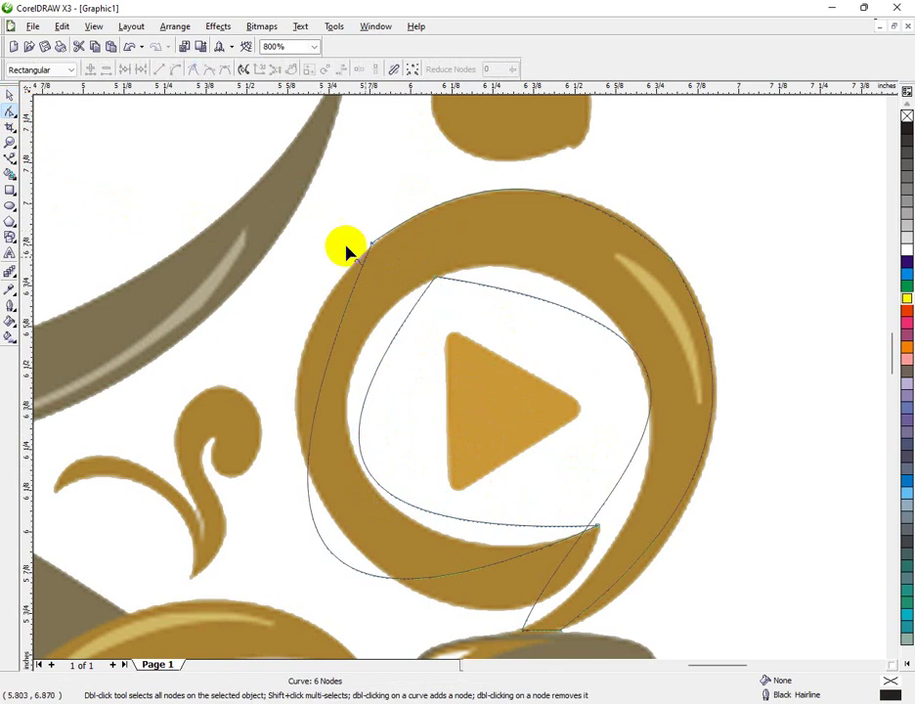
left_click(429, 279)
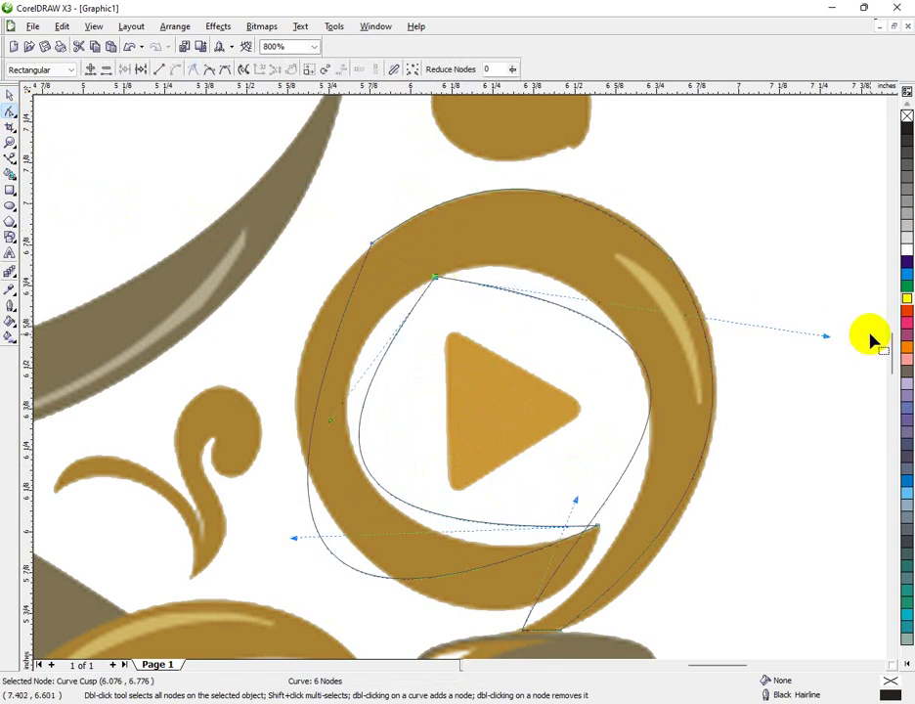
left_click_drag(826, 334, 718, 216)
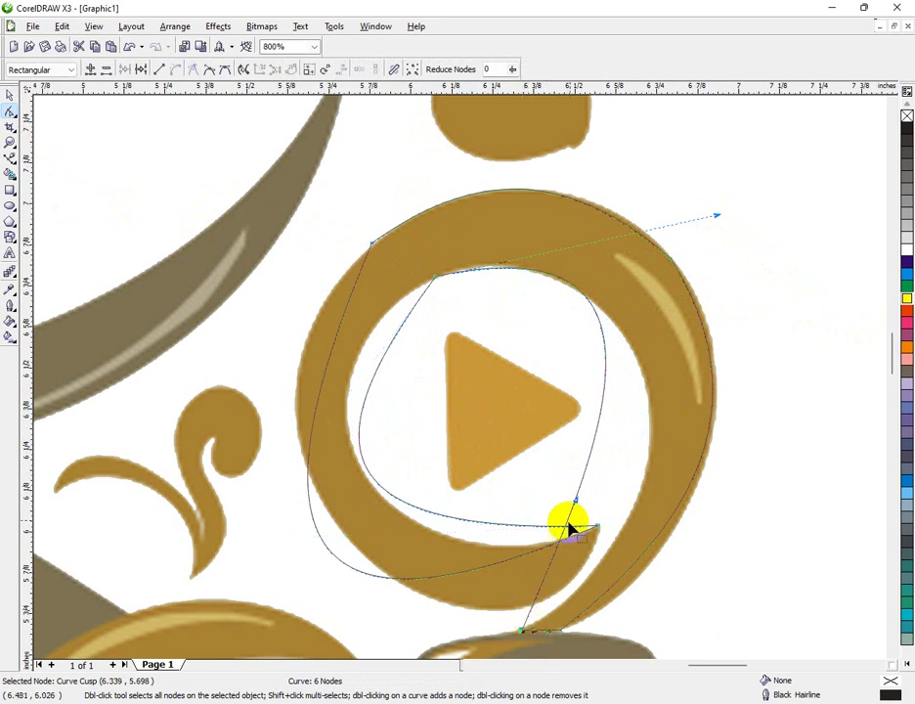
left_click_drag(576, 501, 691, 551)
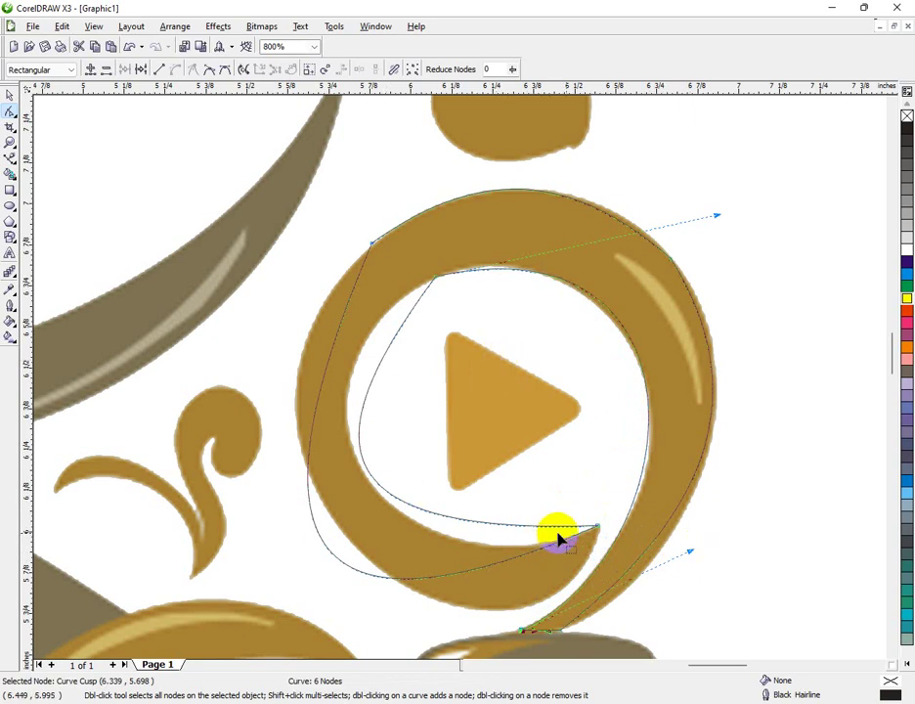
- Reshape the outer and inner left segments with their curve handles to follow the ring from its upper left to the pointed tip
left_click_drag(597, 529, 501, 497)
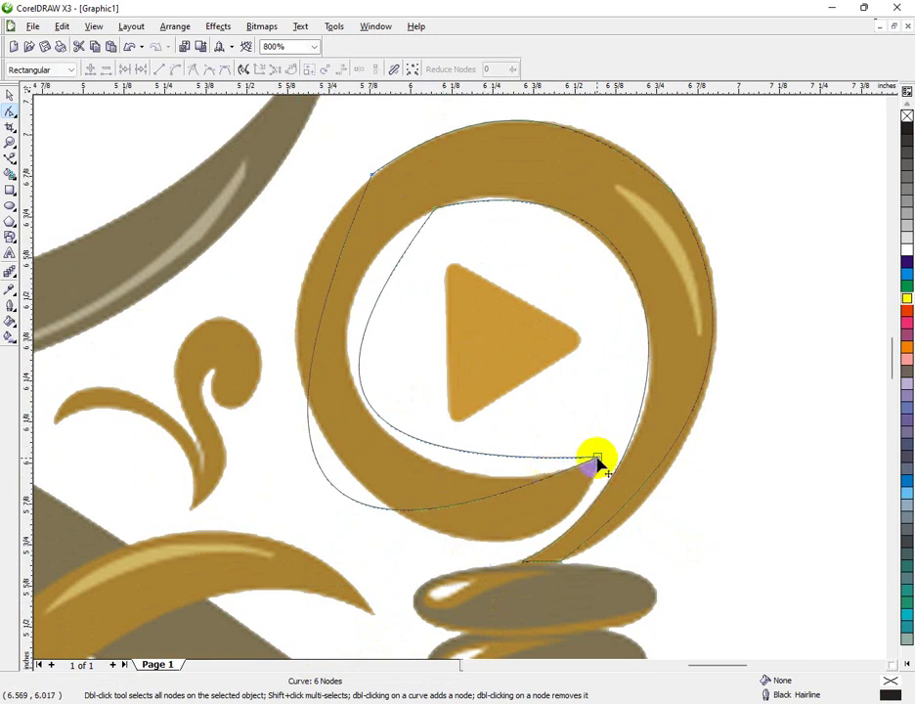
left_click_drag(597, 460, 496, 588)
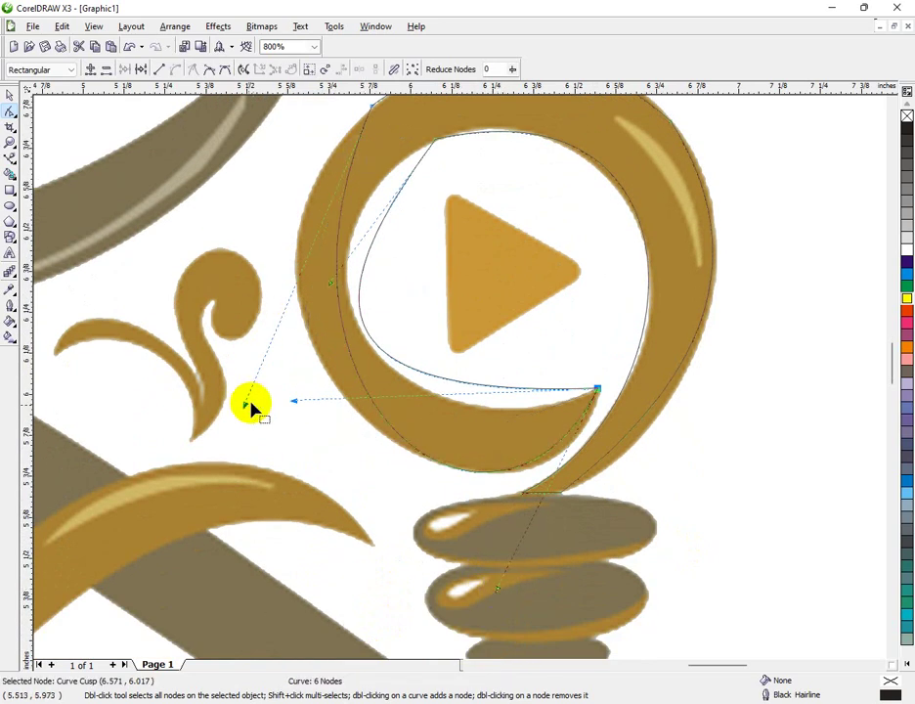
left_click_drag(247, 407, 139, 351)
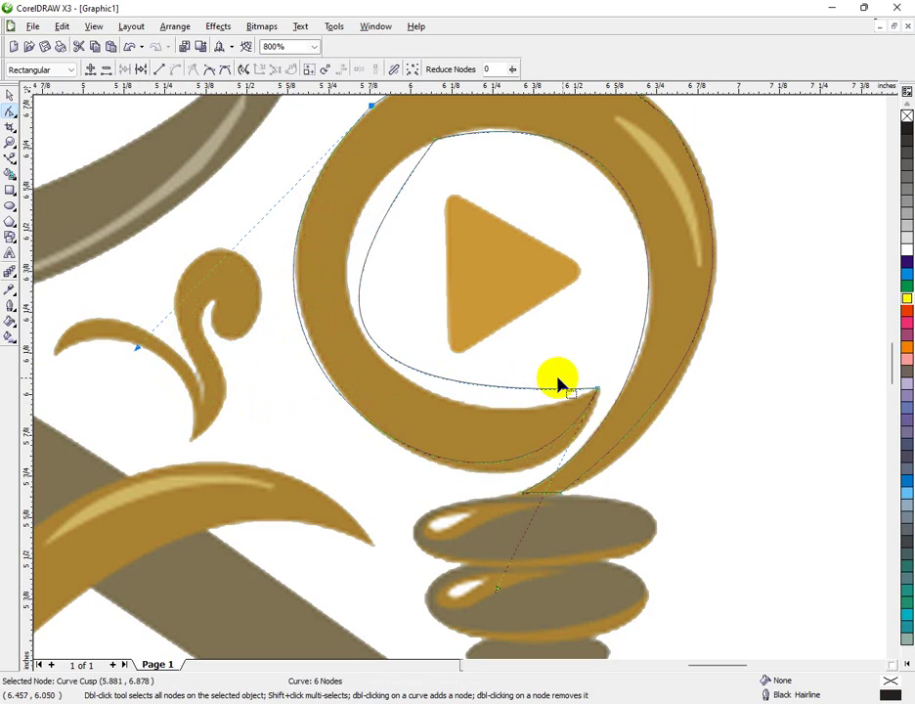
left_click_drag(588, 394, 354, 468)
left_click_drag(332, 285, 278, 220)
- Fine-tune the curve handles along the ring's right side so the inner and outer segments match the tapering tail
left_click(679, 350)
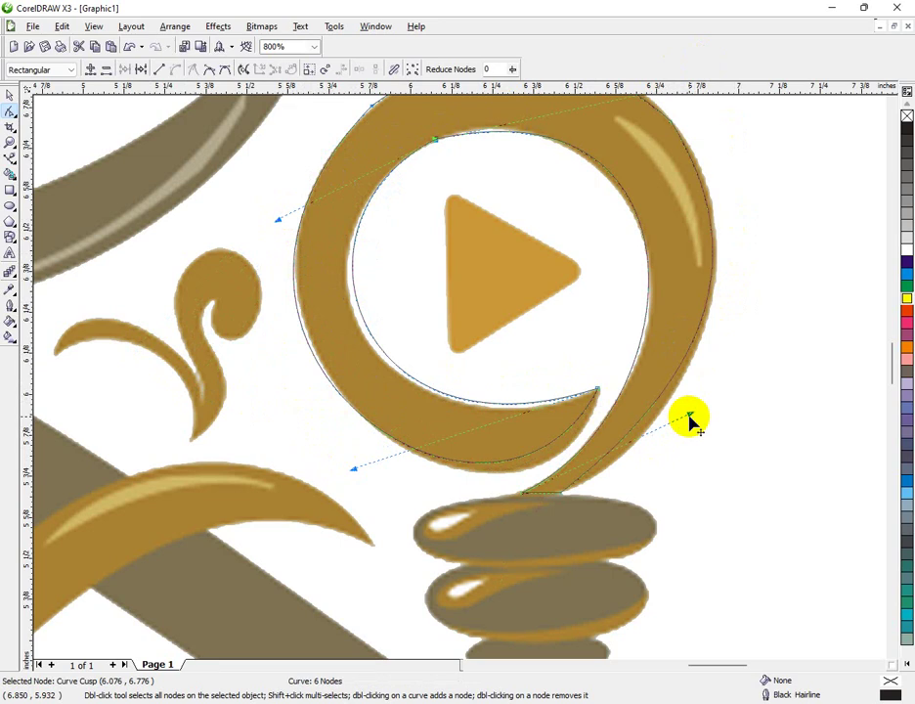
mouse_move(690, 418)
left_mouse_down()
mouse_move(695, 433)
mouse_move(684, 428)
left_mouse_up()
left_click(577, 494)
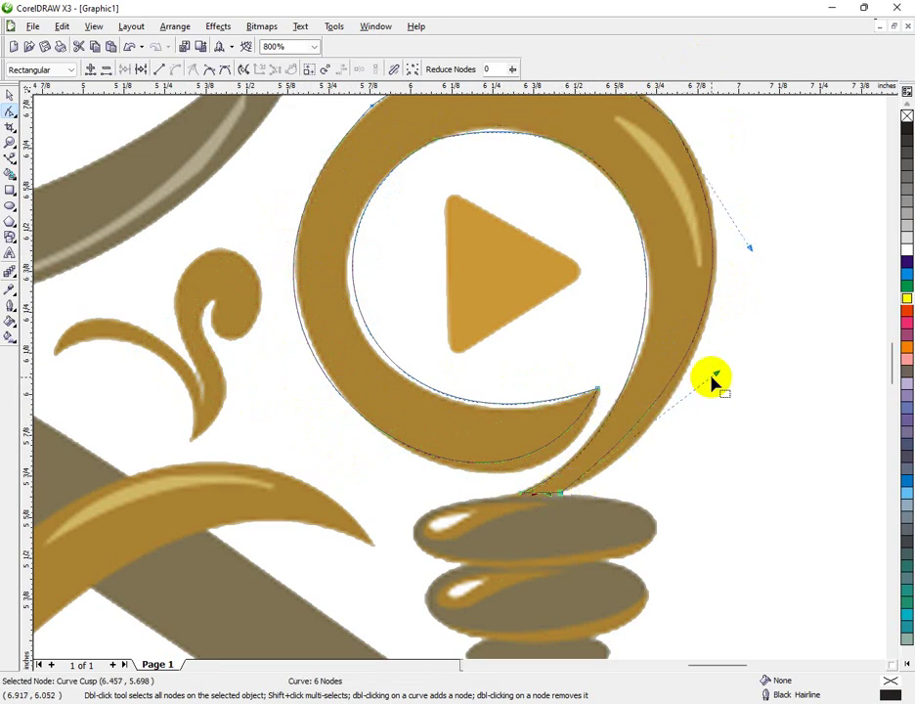
left_click_drag(715, 375, 722, 409)
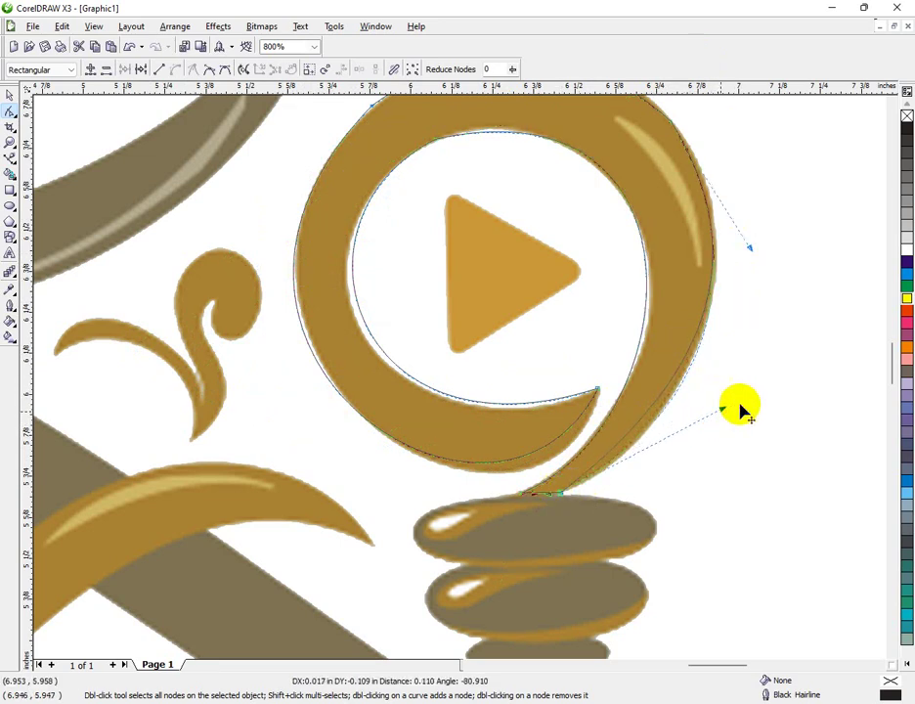
left_click_drag(752, 251, 752, 236)
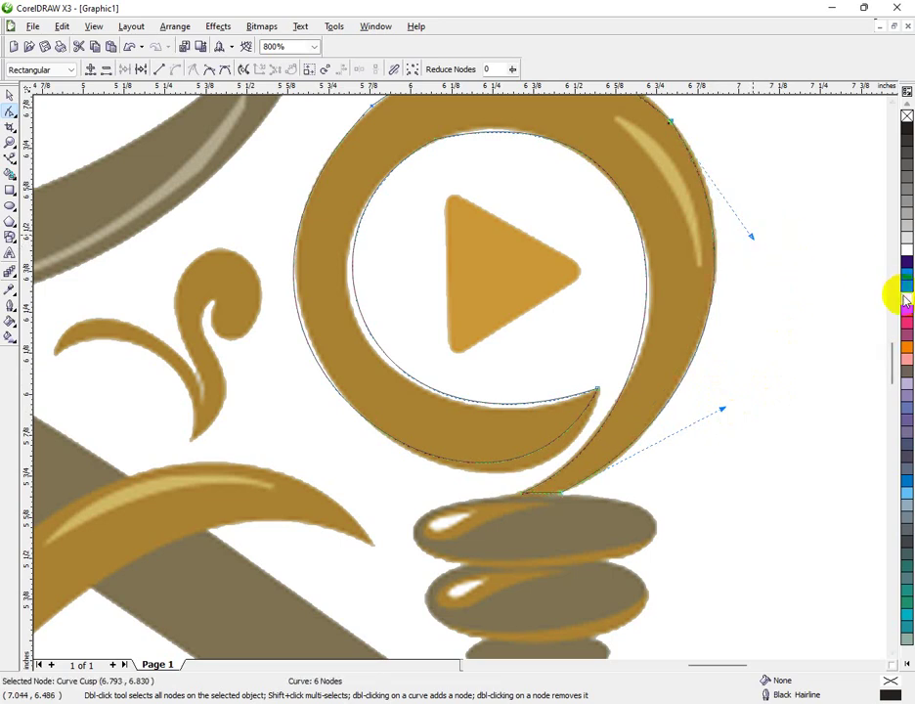
- Fill the ring shape with yellow and refine the handles at its pointed tip to fit the lower inner and outer edges
left_click(906, 299)
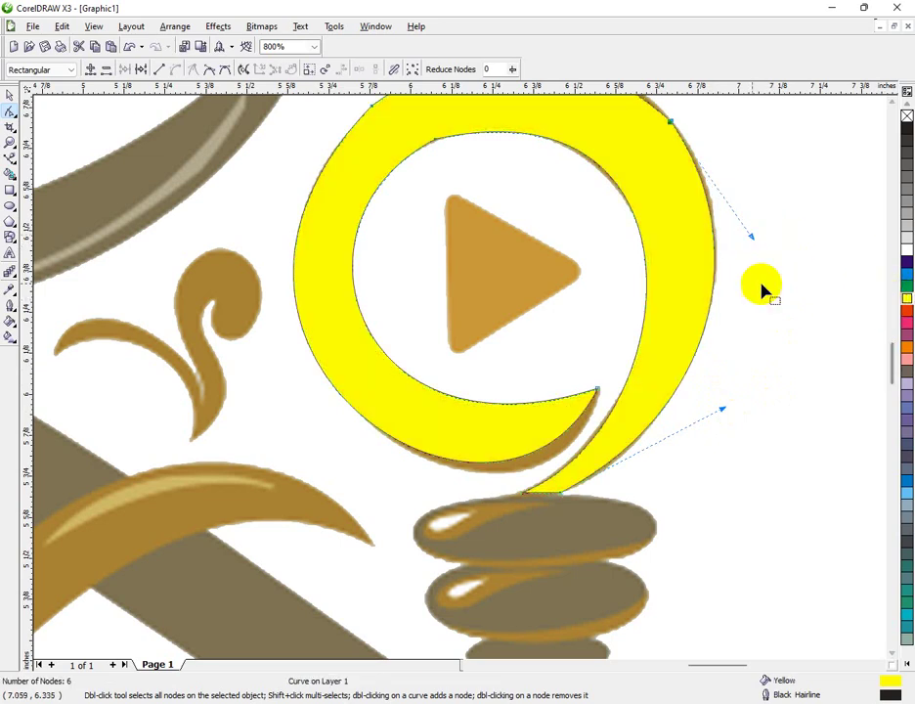
left_click(598, 391)
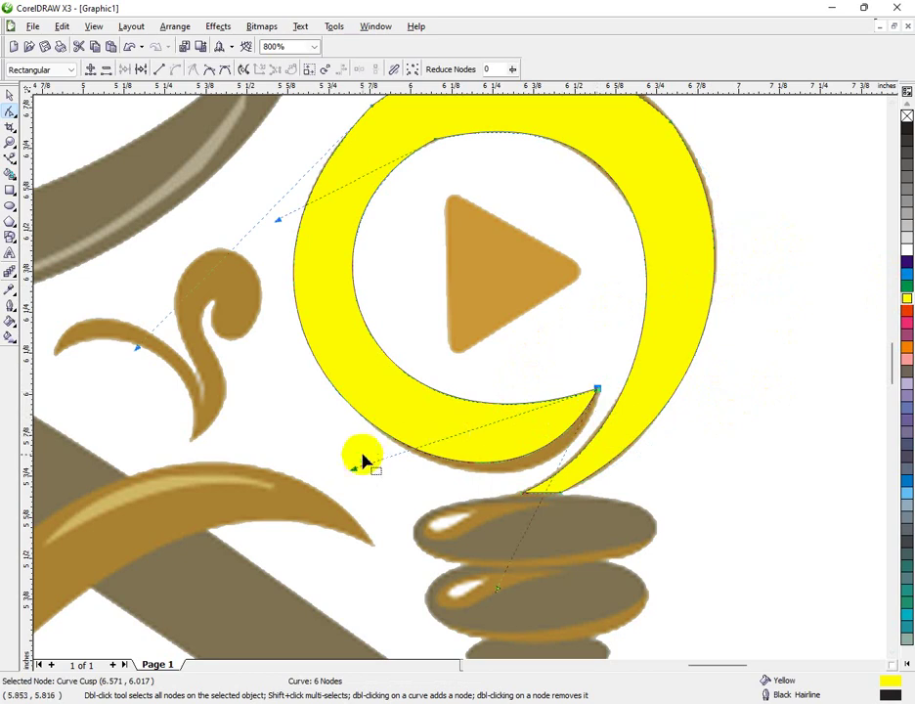
left_click_drag(356, 473, 369, 480)
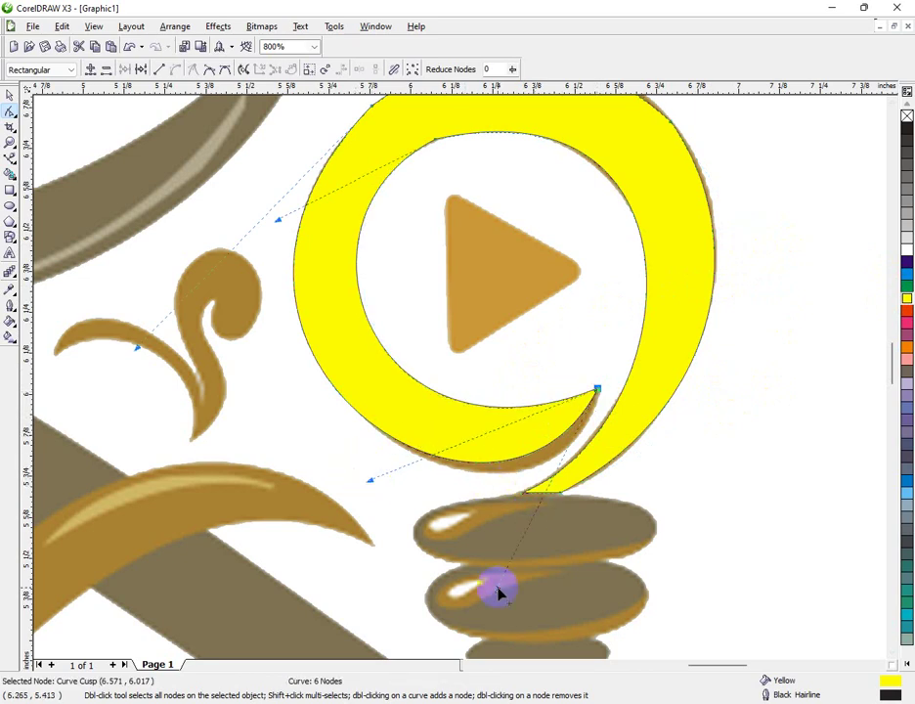
mouse_move(499, 594)
left_mouse_down()
mouse_move(533, 592)
mouse_move(506, 609)
left_mouse_up()
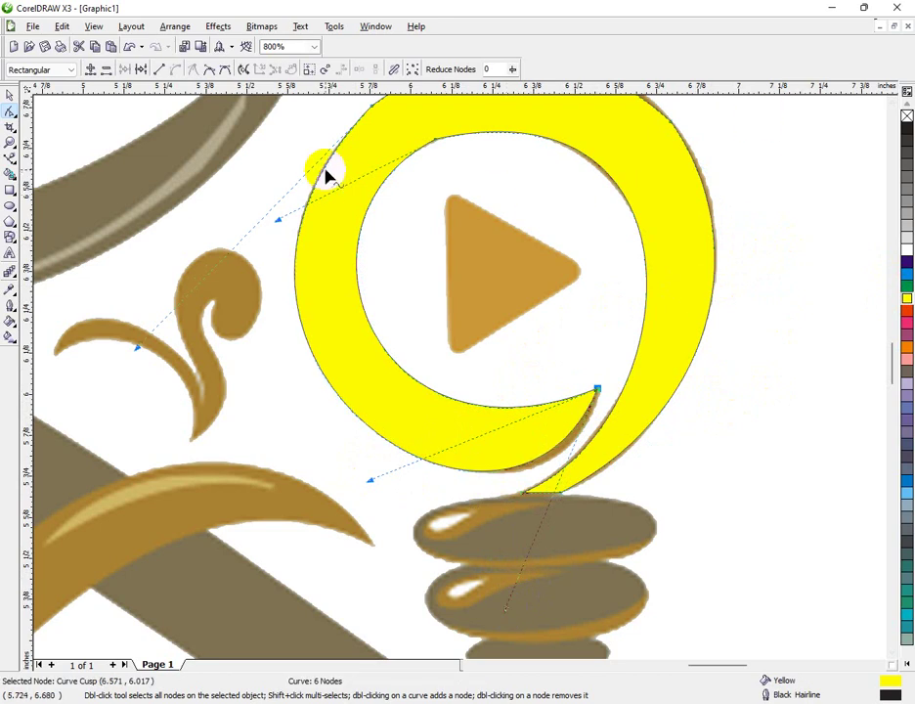
- Start a Bezier outline on the play triangle, tracing its upper slanted edge and cutting straight across the right corner
left_click(10, 95)
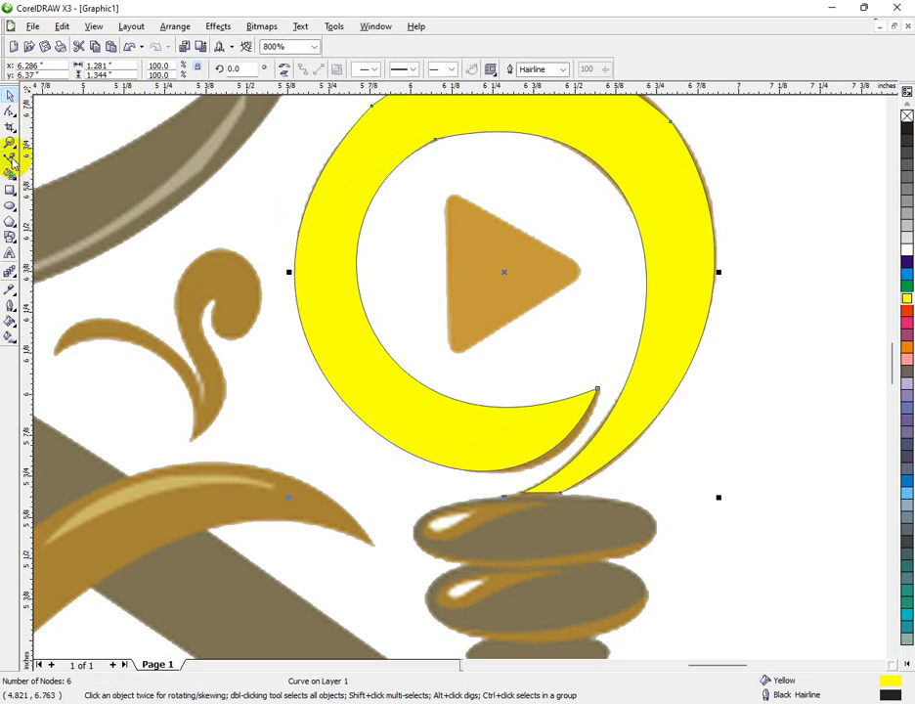
left_click(10, 157)
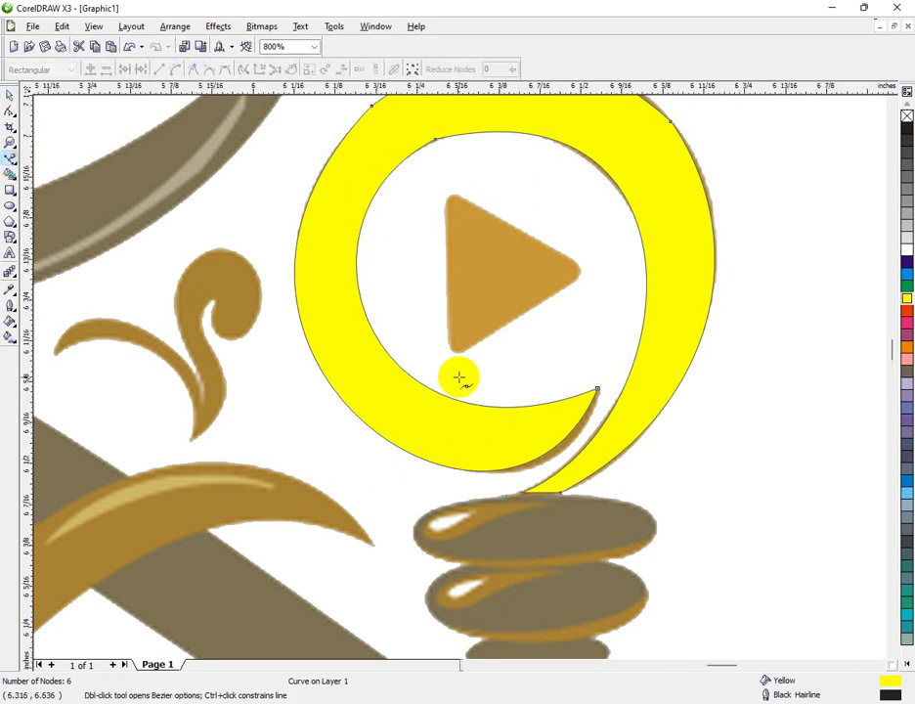
scroll(460, 372, "up", 1)
scroll(392, 396, "up", 1)
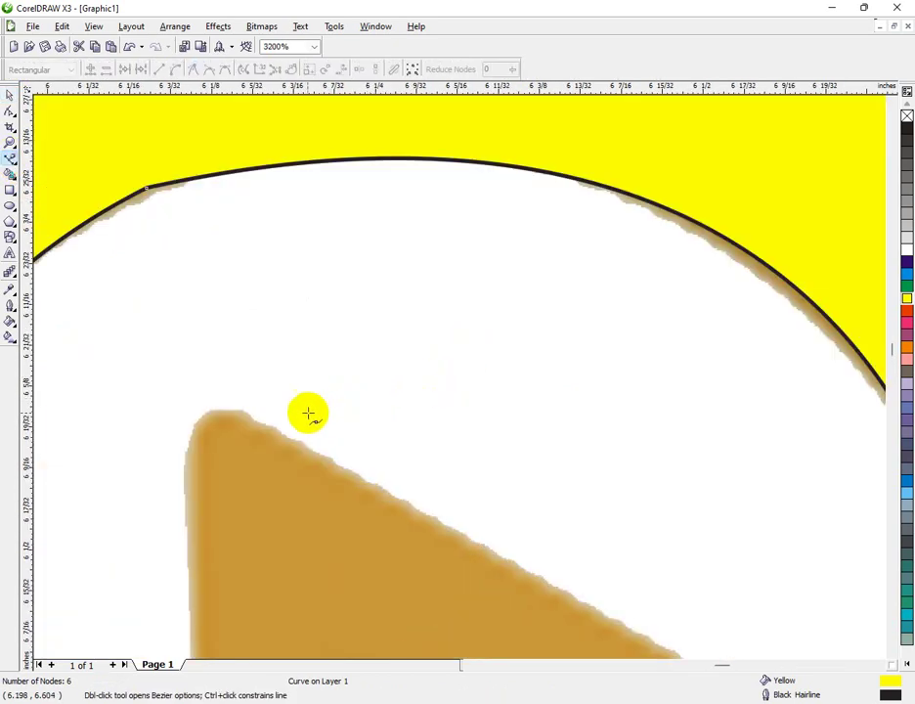
scroll(460, 378, "down", 1)
left_click(433, 379)
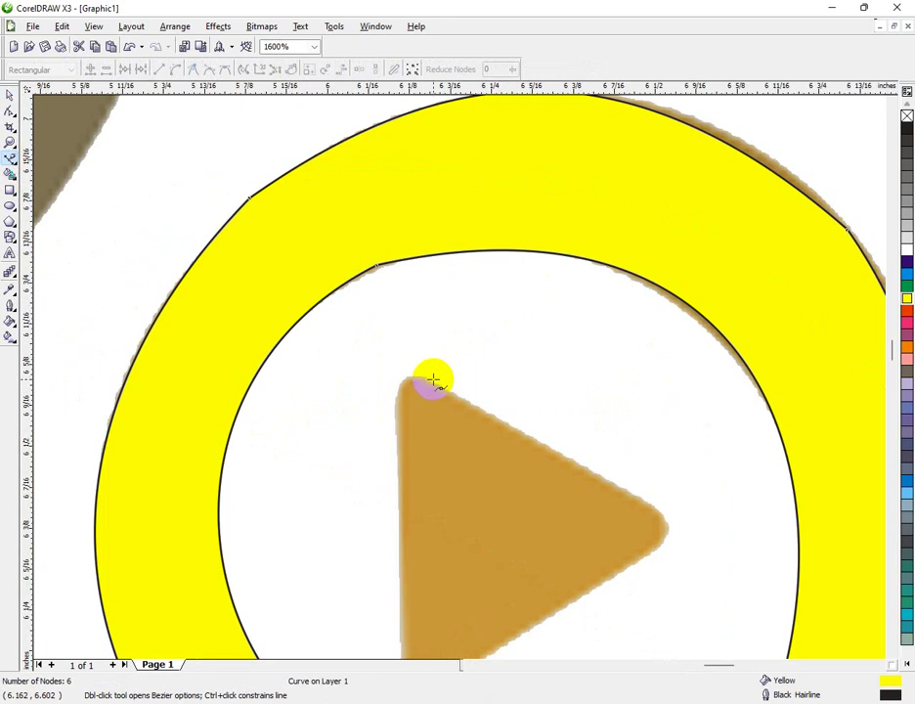
left_click(650, 505)
left_click(648, 505)
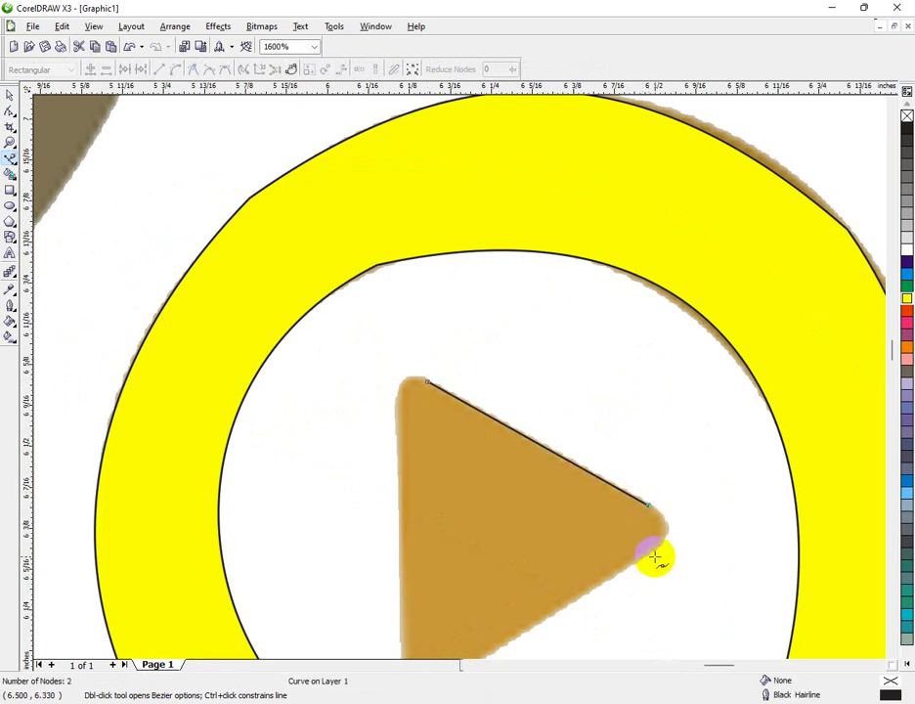
left_click(655, 555)
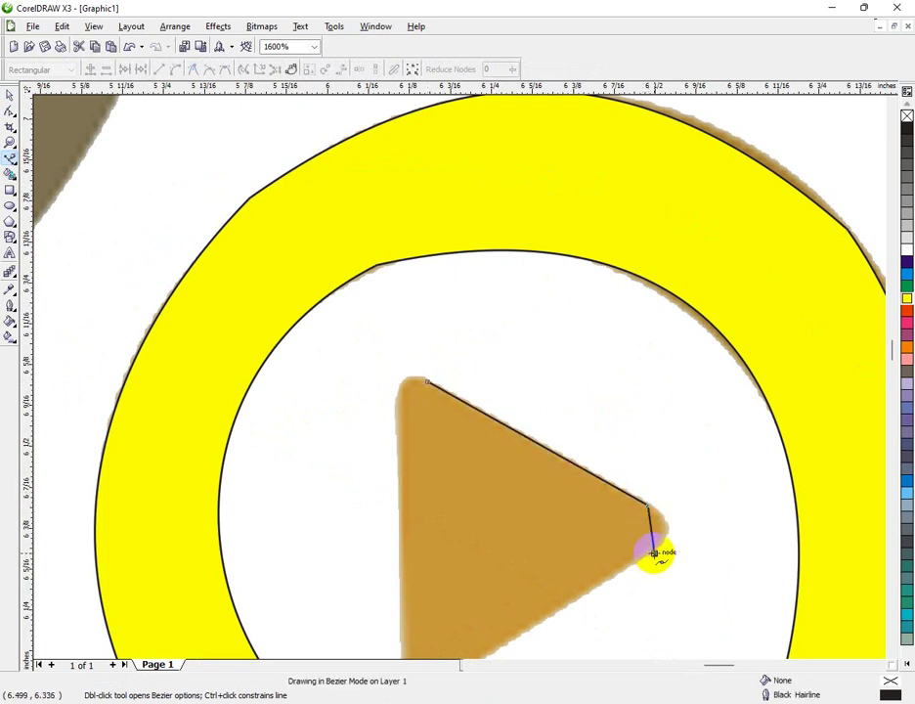
- Continue the triangle outline along its lower slanted and vertical edges, cutting across both left corners, and close it at the start node
left_click(892, 658)
left_click(892, 658)
left_click(892, 657)
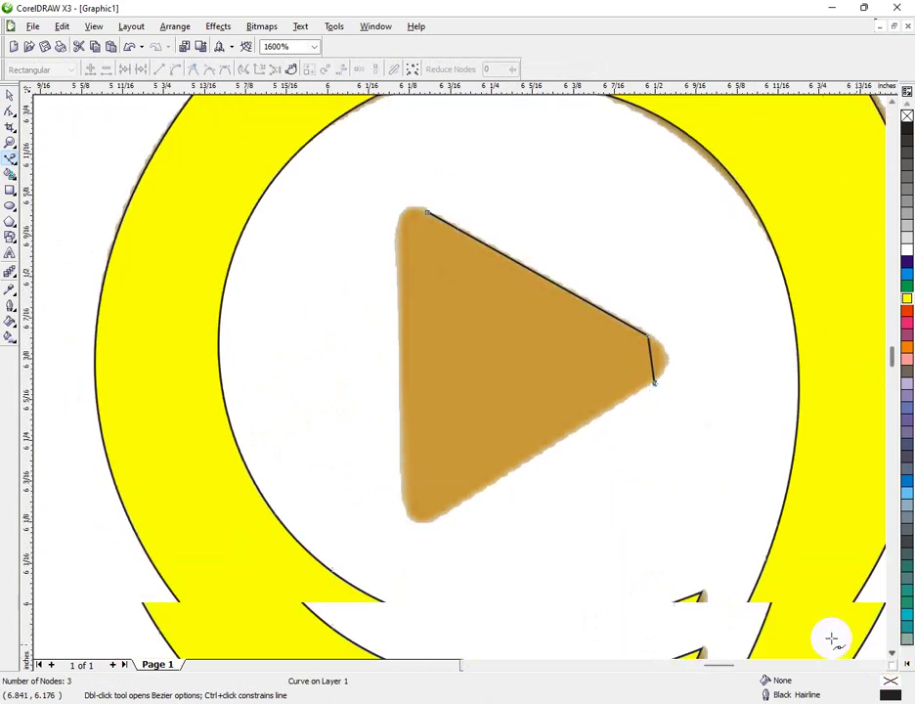
left_click(441, 511)
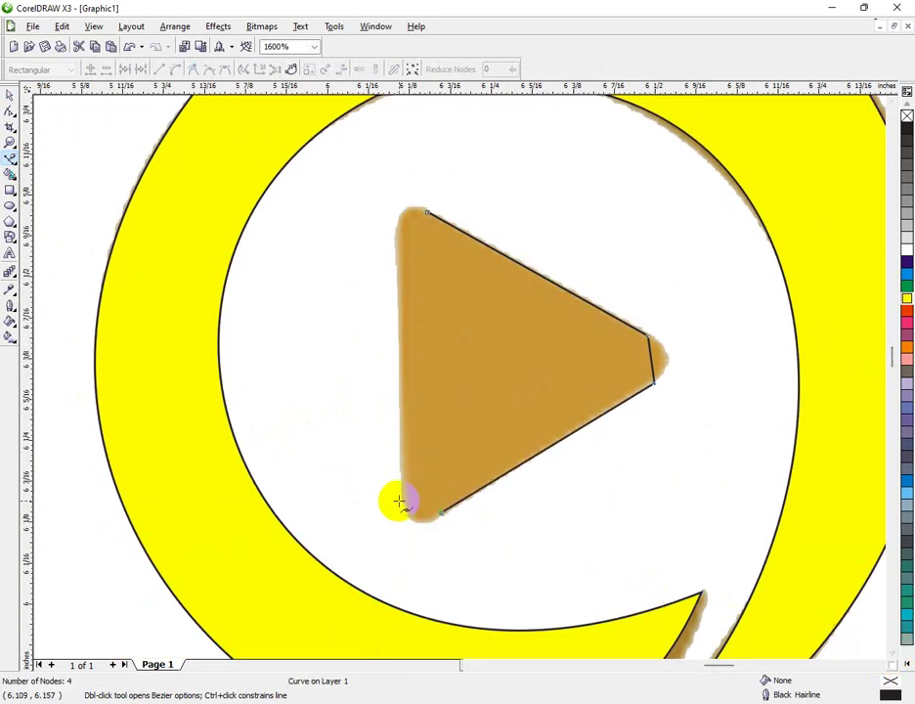
left_click(401, 499)
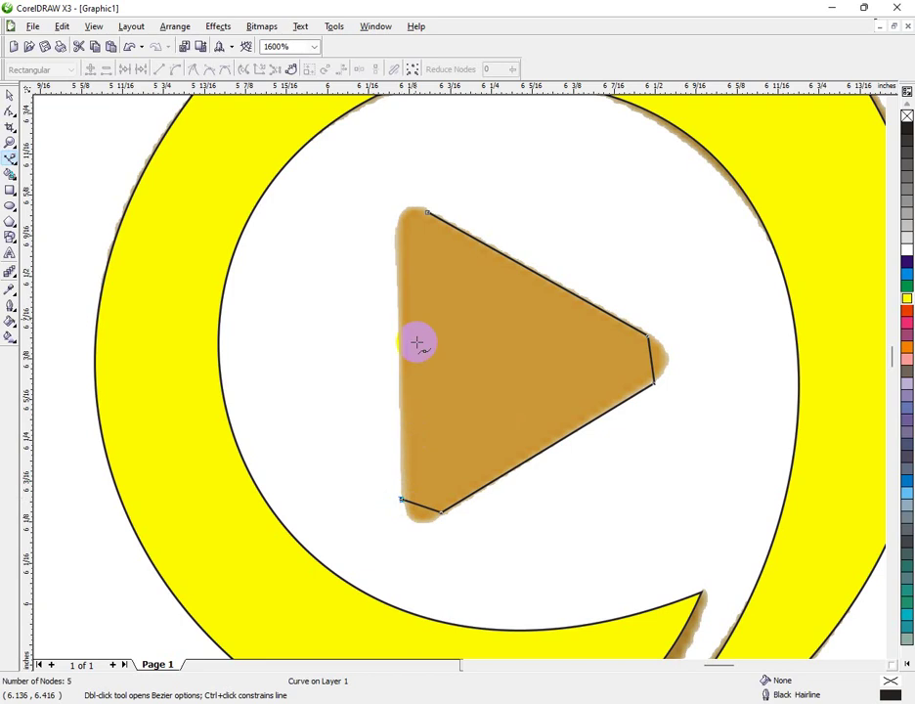
left_click(398, 230)
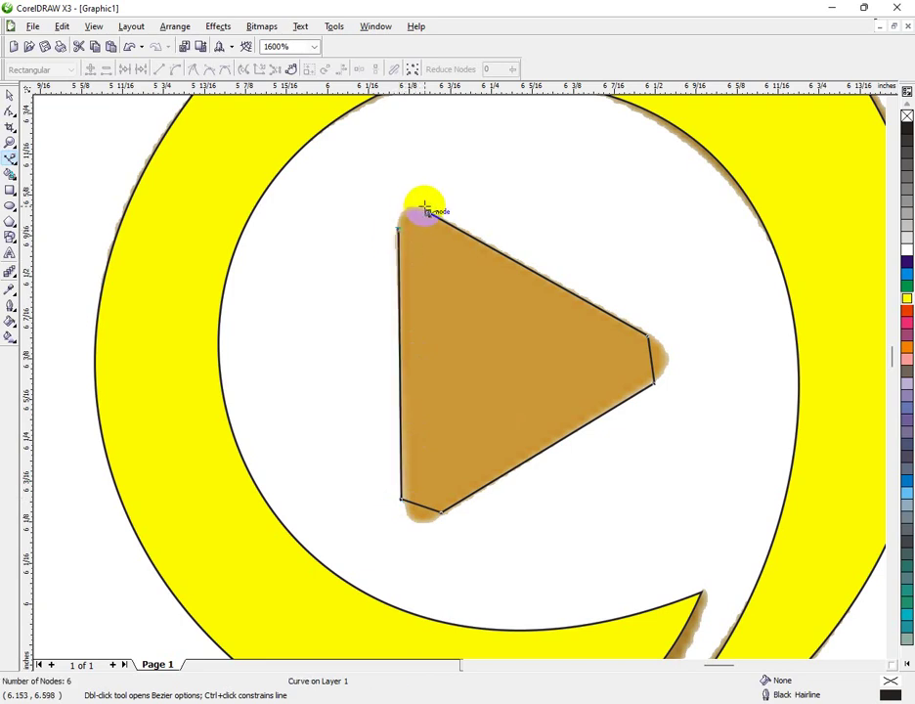
left_click(428, 214)
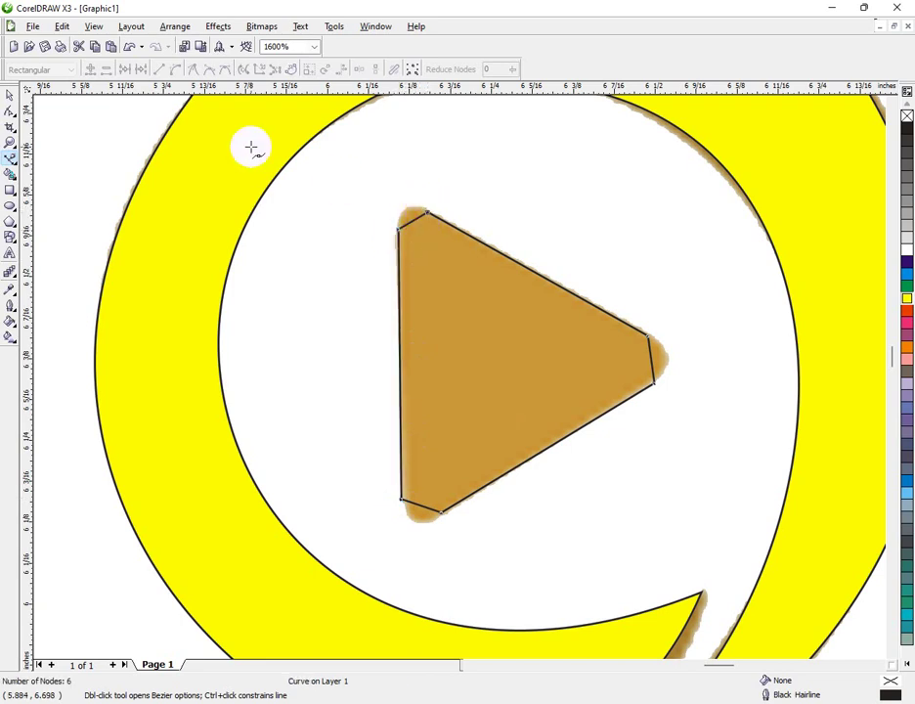
- Convert all triangle segments to curves, bend the three short corner segments to match the rounded corners, and fill the shape with yellow
left_click(415, 70)
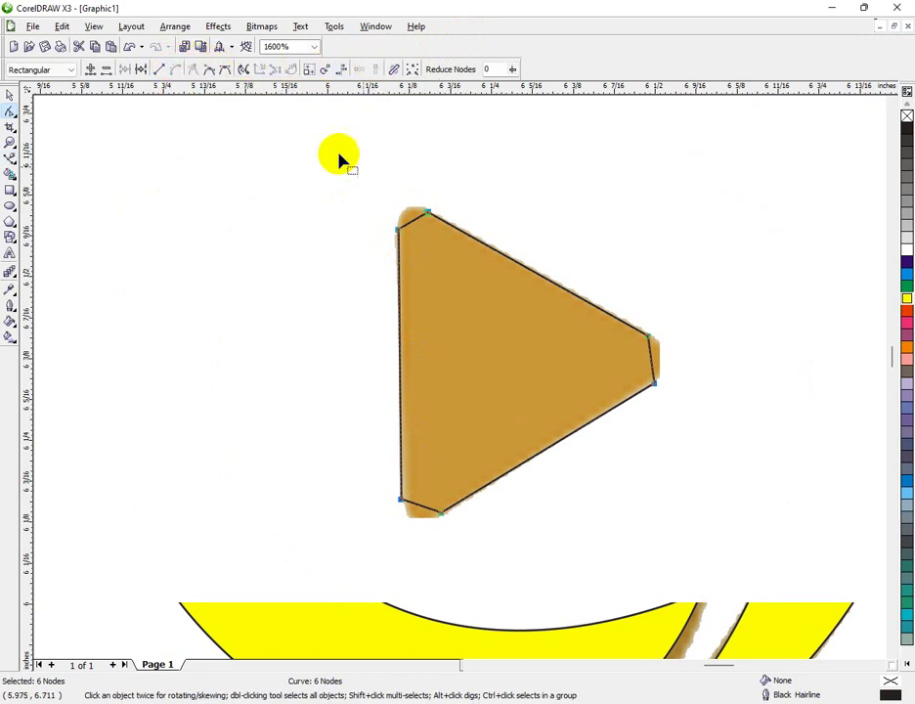
left_click(418, 227)
left_click_drag(415, 225, 413, 216)
left_click_drag(655, 369, 667, 364)
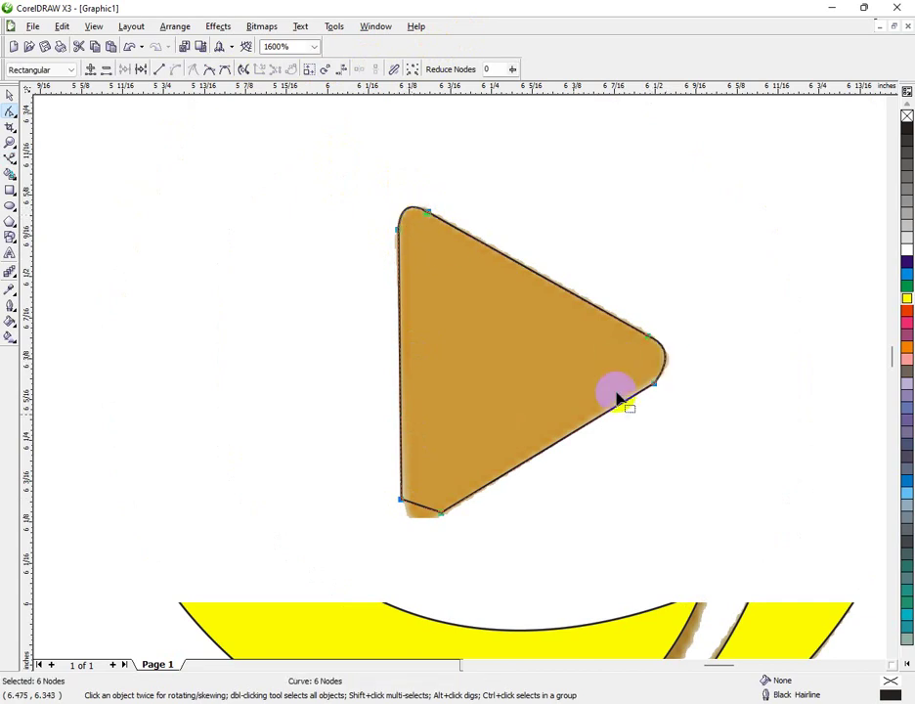
left_click(416, 513)
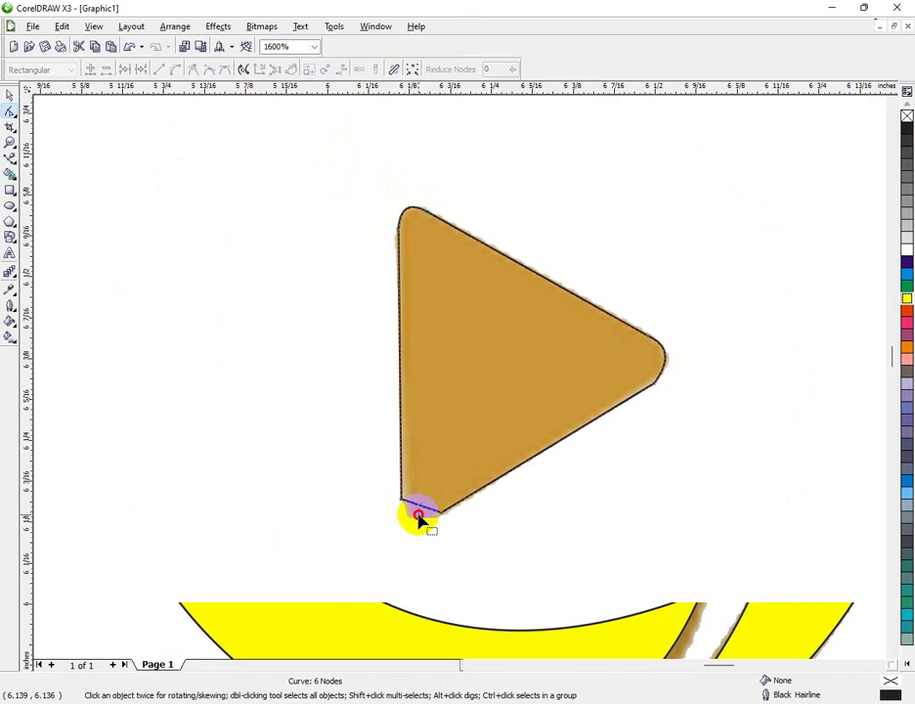
left_click_drag(421, 507, 417, 521)
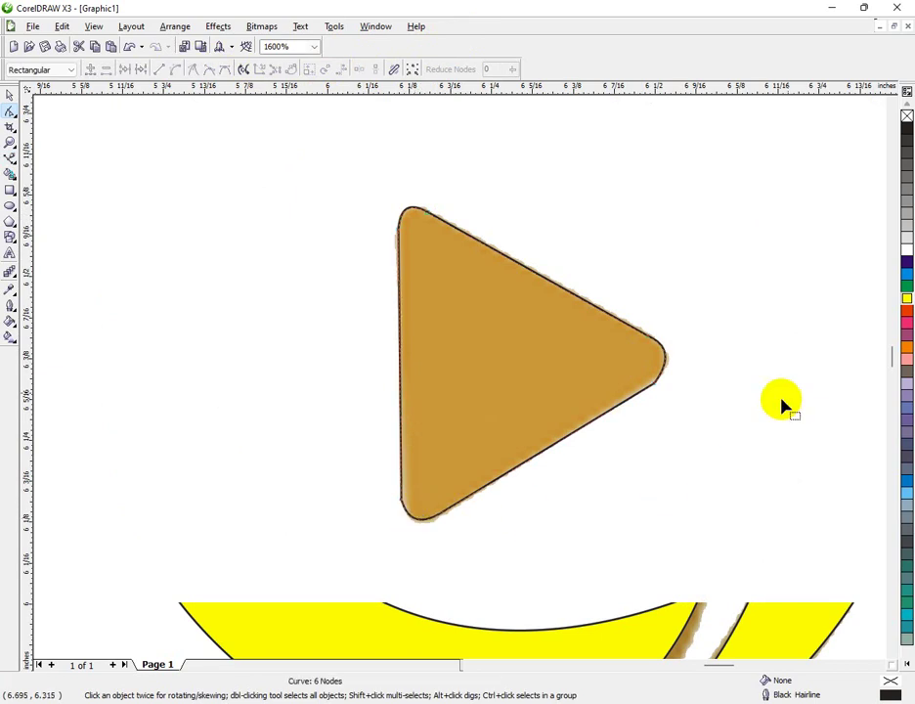
left_click(907, 302)
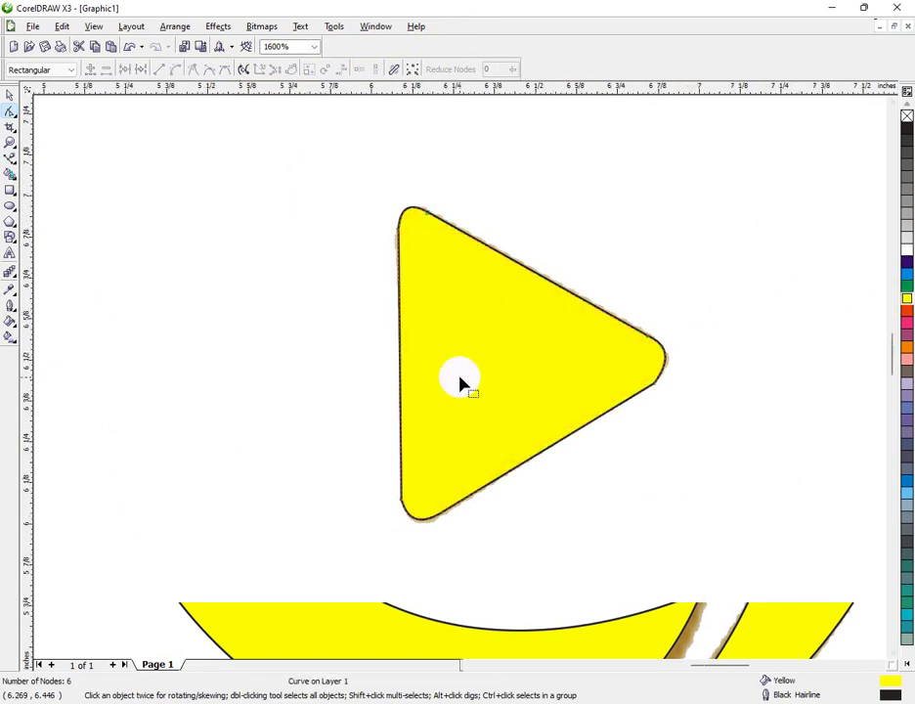
- Draw a closed four-node Bezier outline on the golden S-shaped swoosh, with nodes at both tips and on both edges of its middle
scroll(460, 380, "down", 3)
scroll(461, 381, "down", 2)
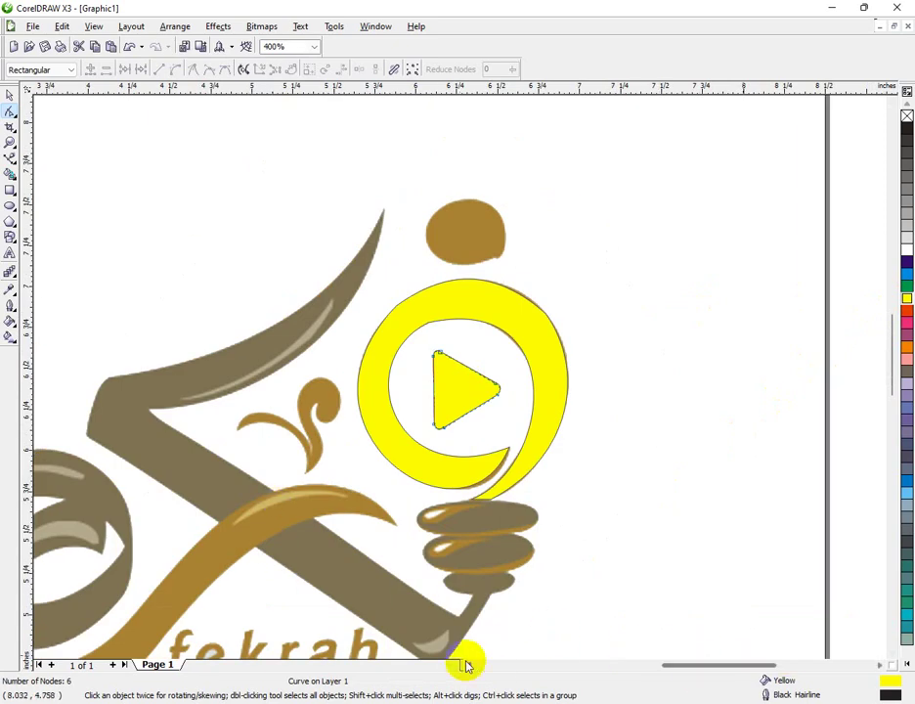
scroll(468, 666, "left", 4)
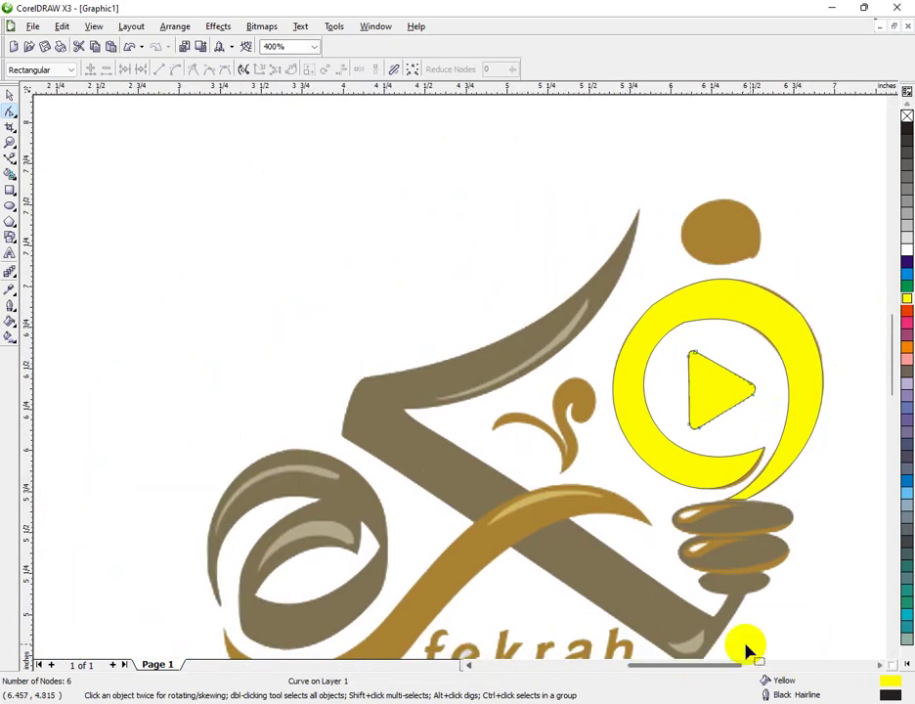
scroll(892, 660, "down", 3)
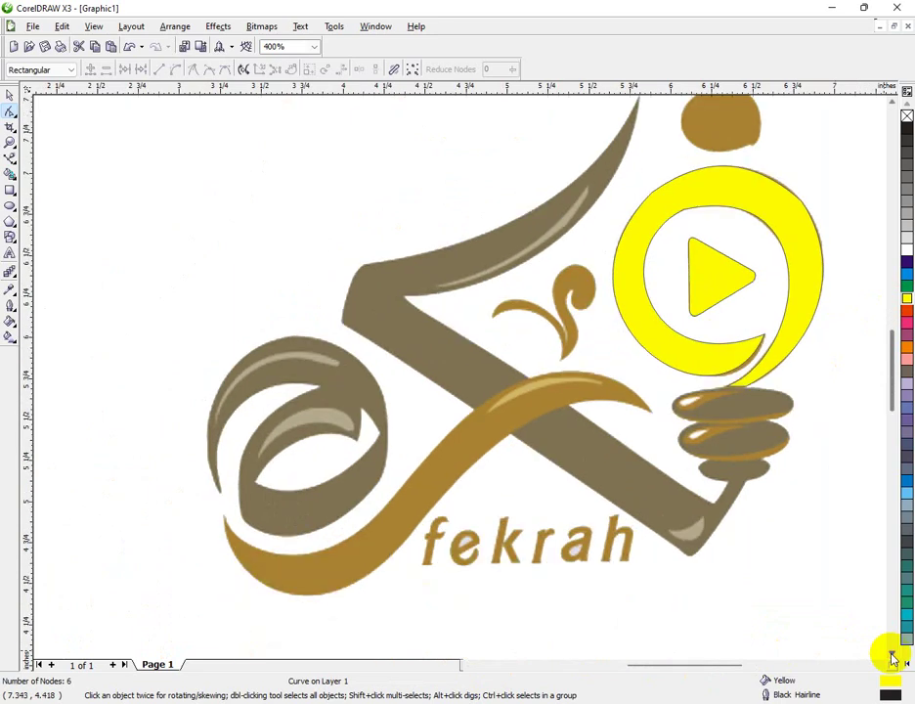
left_click(10, 158)
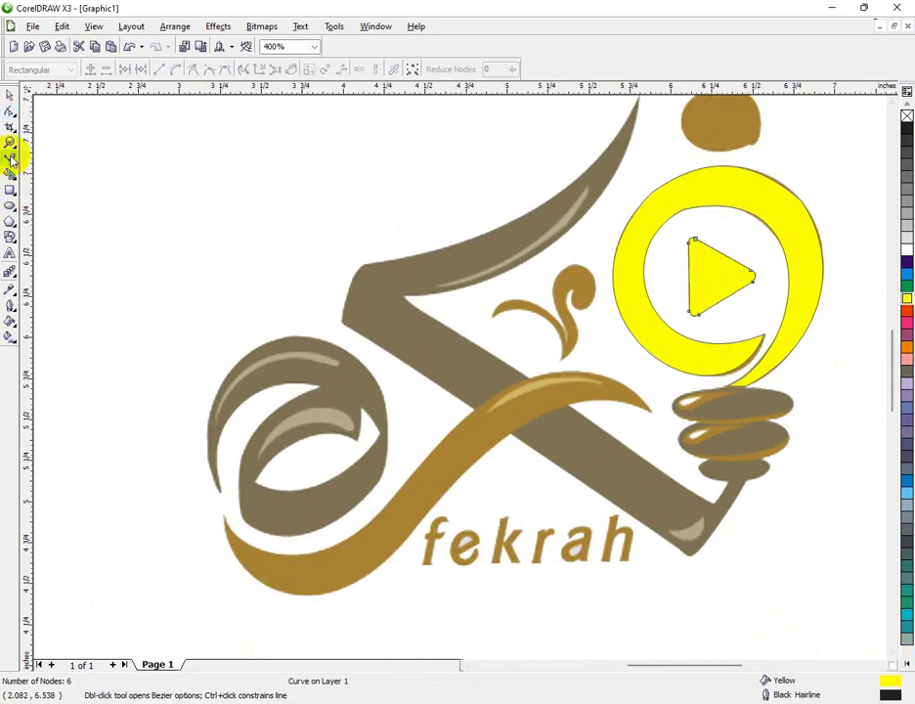
left_click(225, 521)
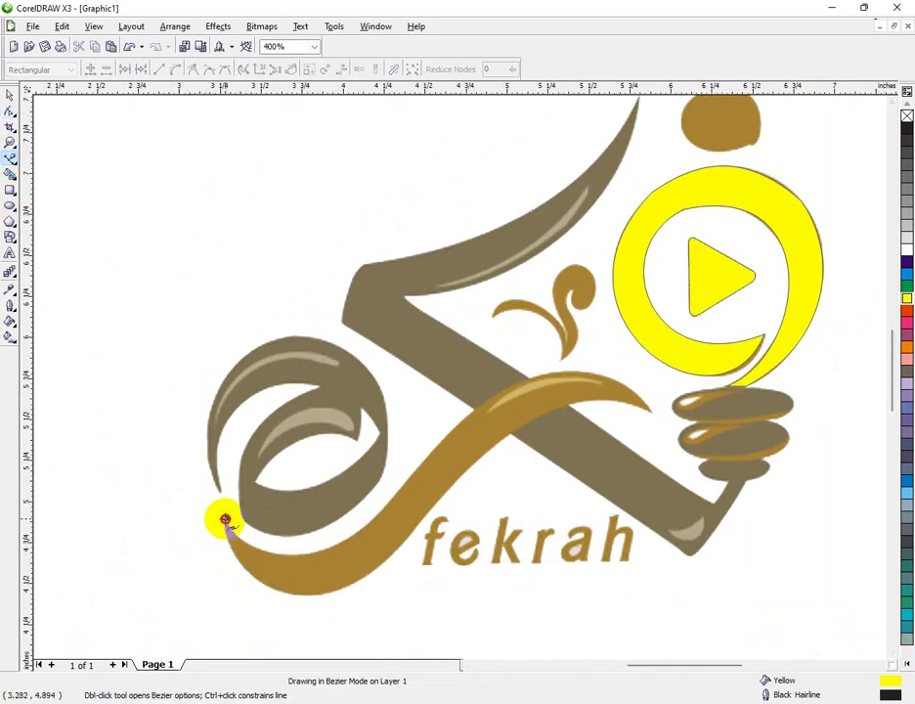
left_click(417, 473)
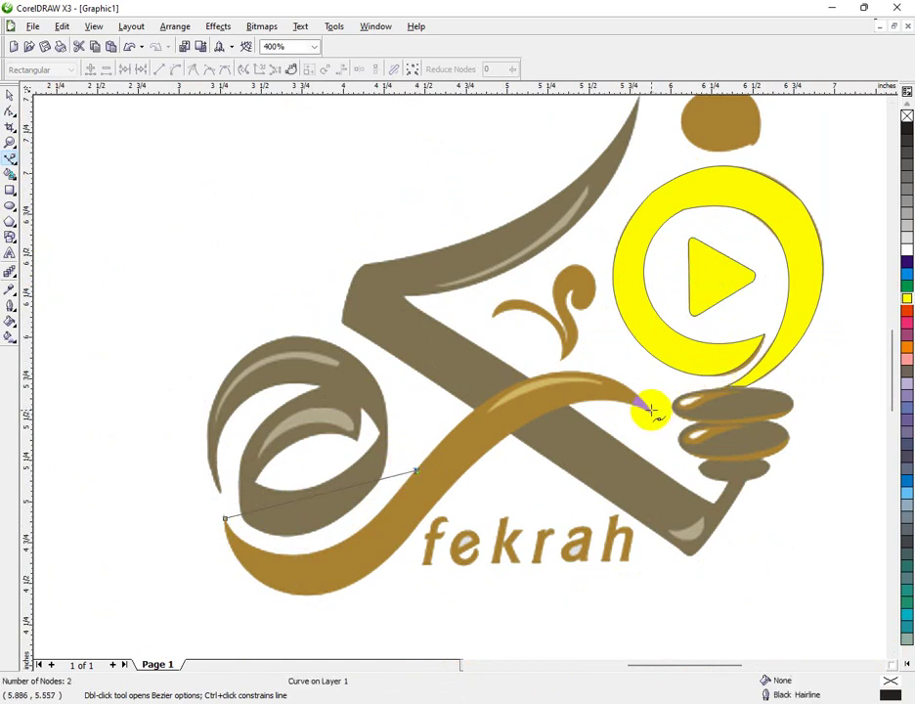
left_click(438, 505)
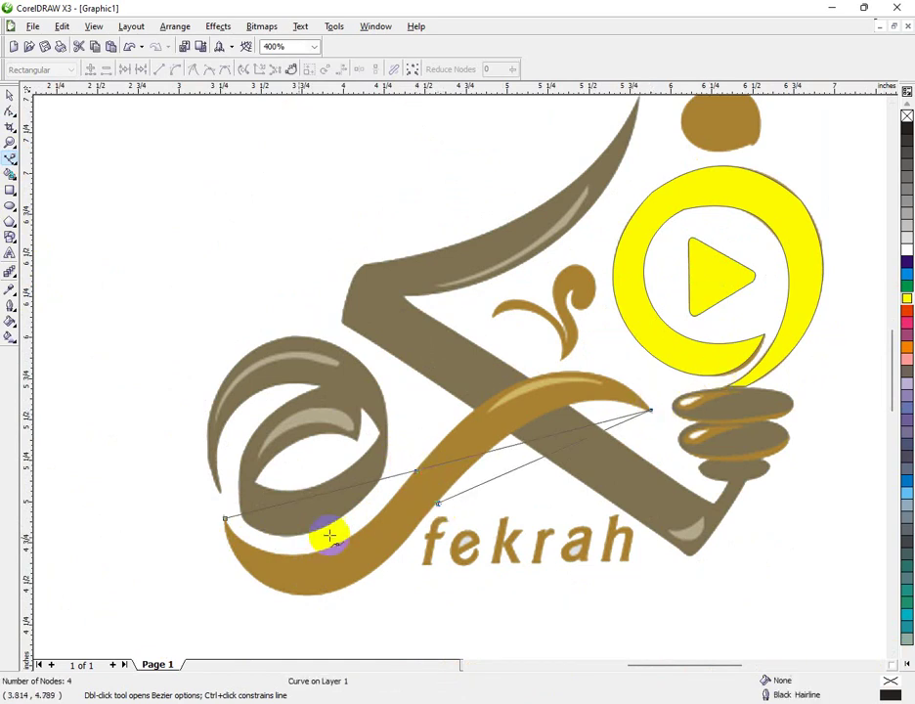
left_click(224, 522)
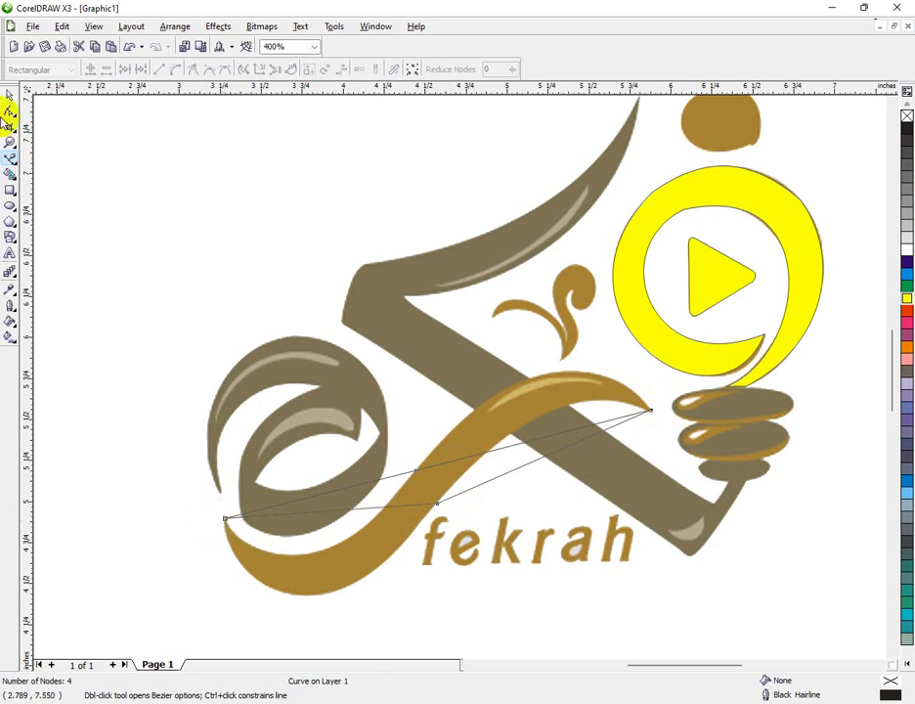
- Convert all swoosh segments to curves and bend the four segments to follow the swoosh's upper and lower edges
left_click(414, 74)
left_click(171, 66)
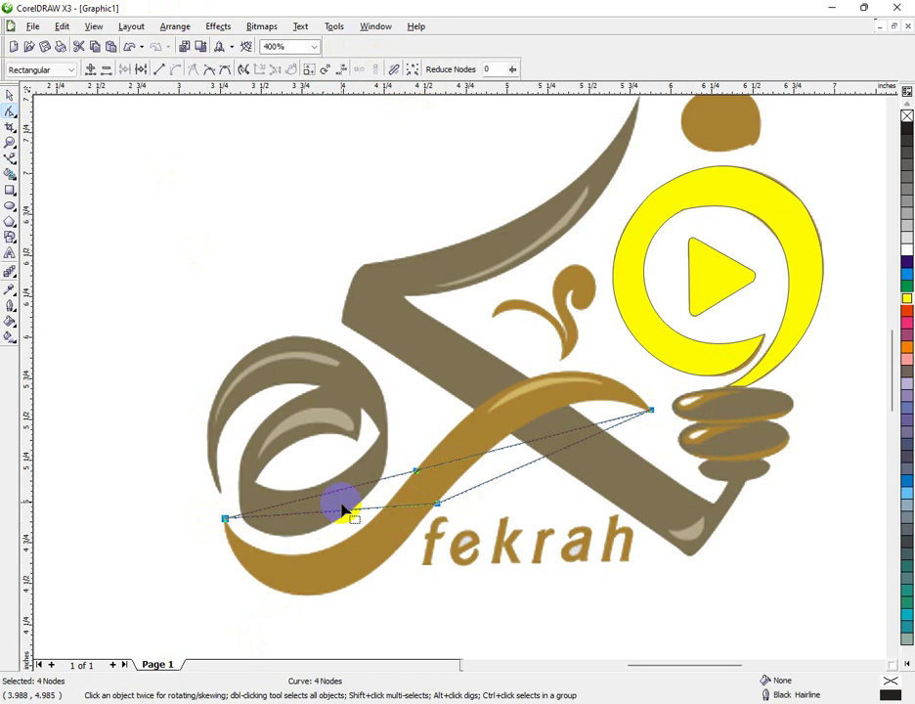
left_click(327, 536)
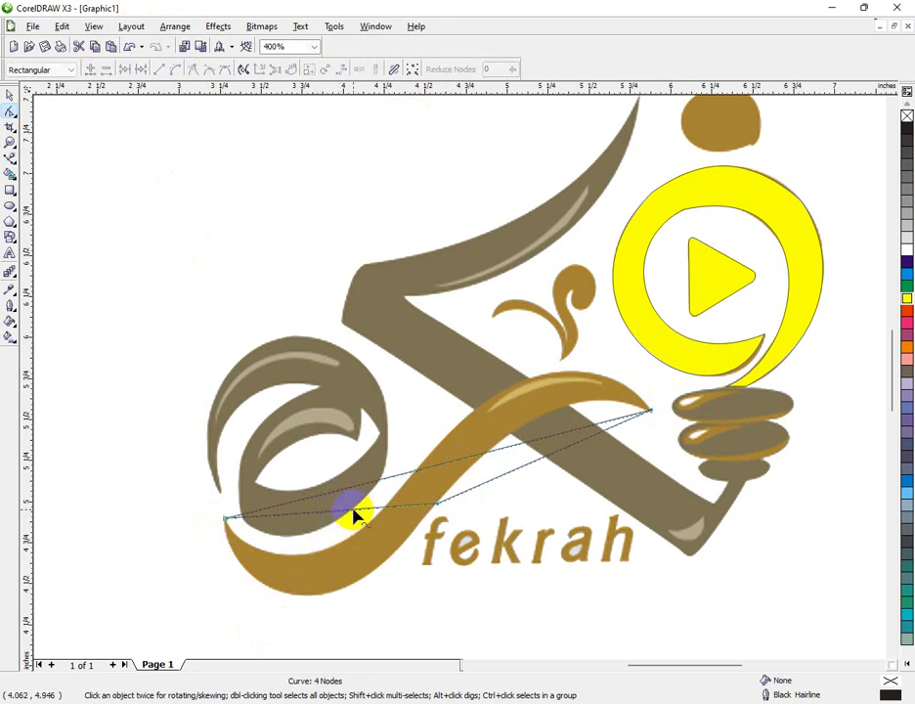
left_click_drag(354, 516, 314, 597)
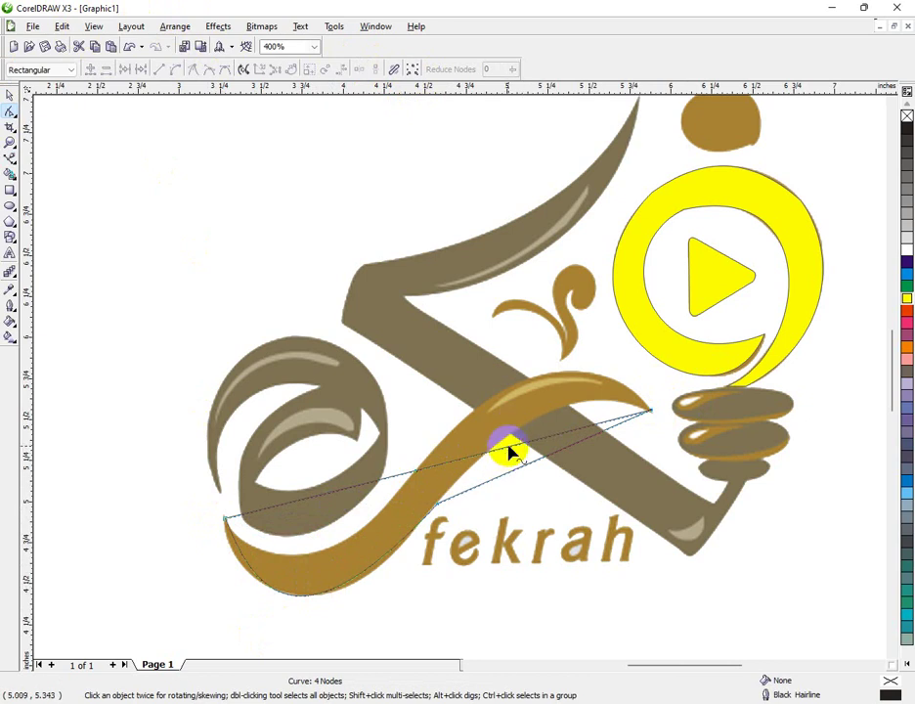
left_click_drag(511, 452, 529, 381)
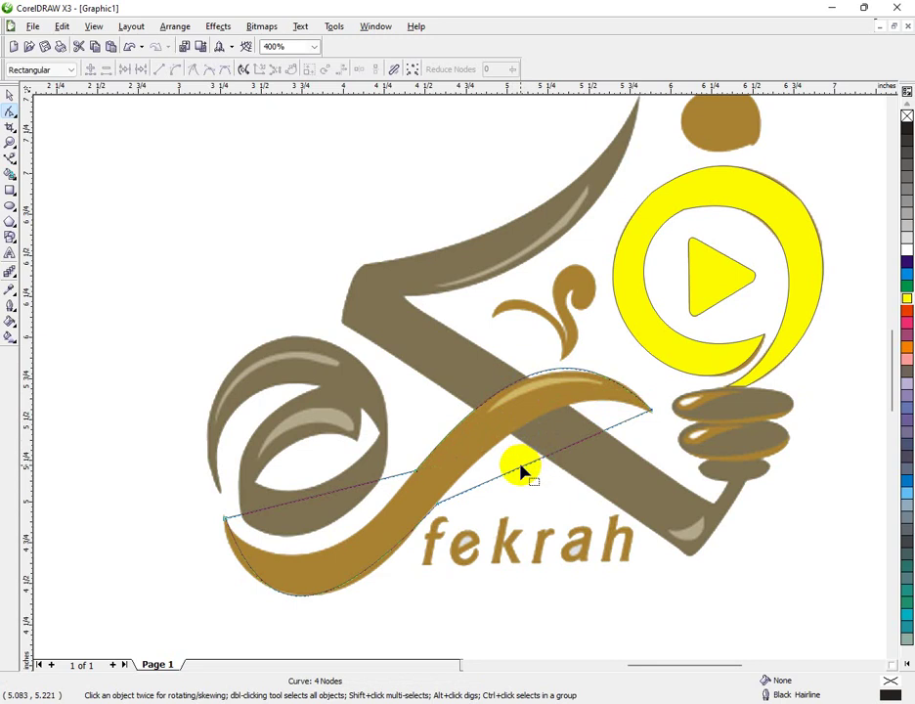
left_click_drag(522, 470, 524, 430)
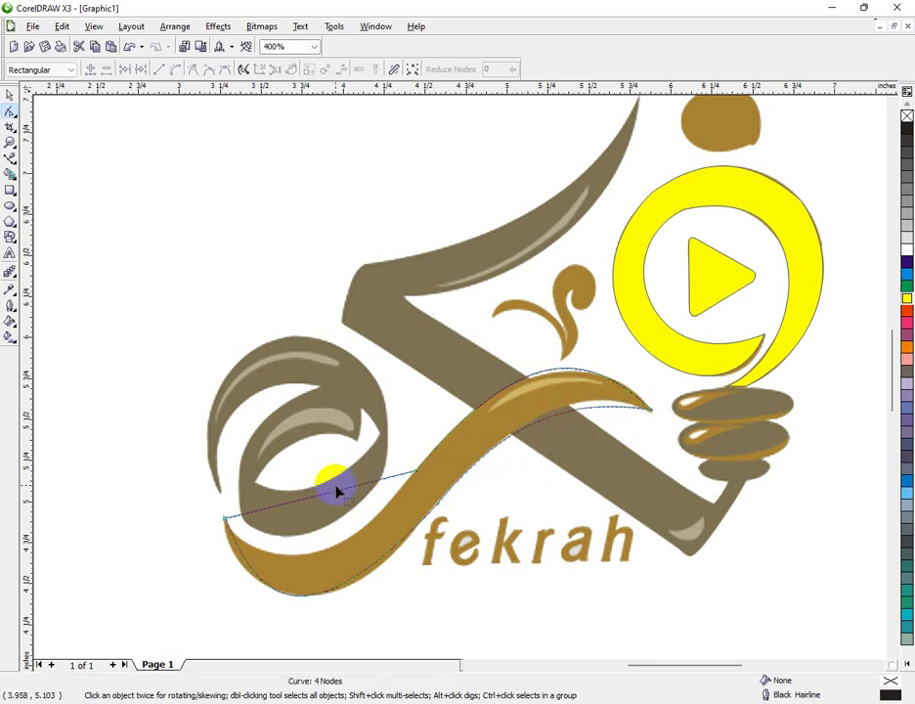
left_click_drag(335, 495, 317, 553)
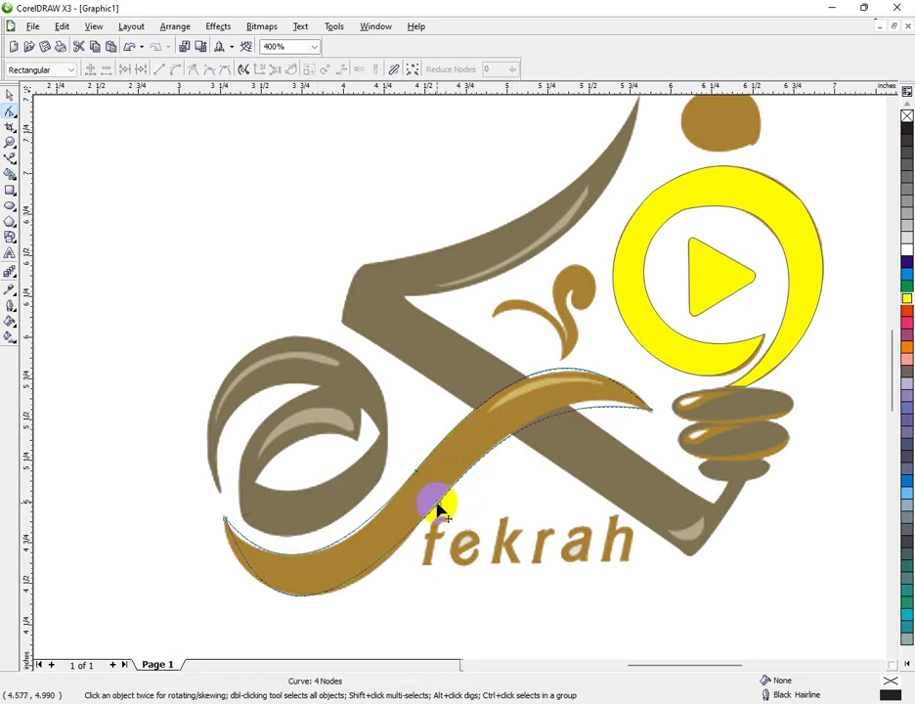
- Refine the curve handles at the swoosh's right tip to fit its tapering edges, and fill the shape with yellow
left_click(438, 504)
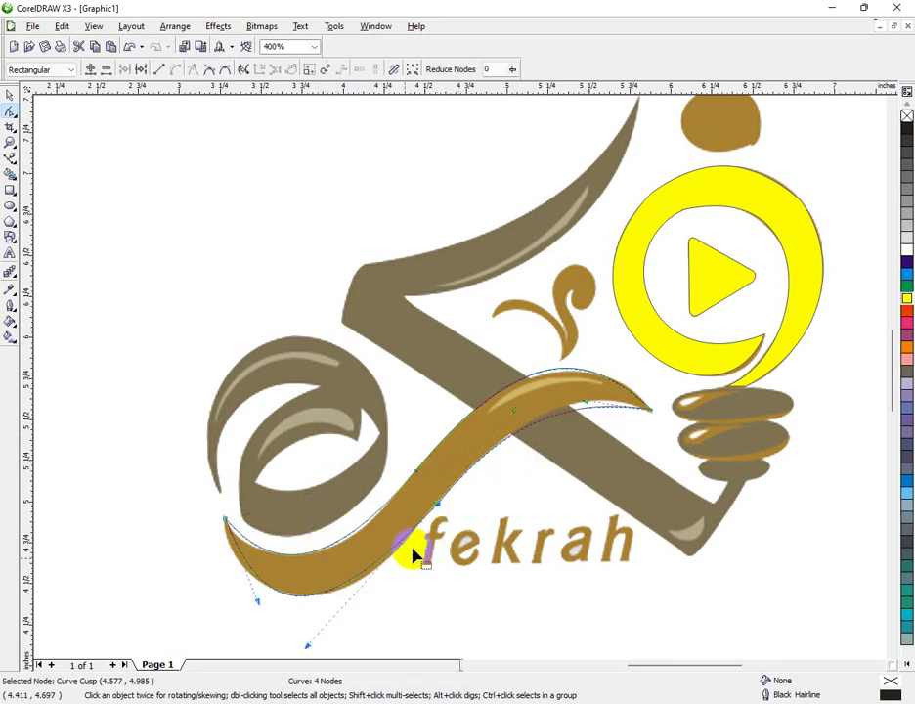
left_click(583, 399)
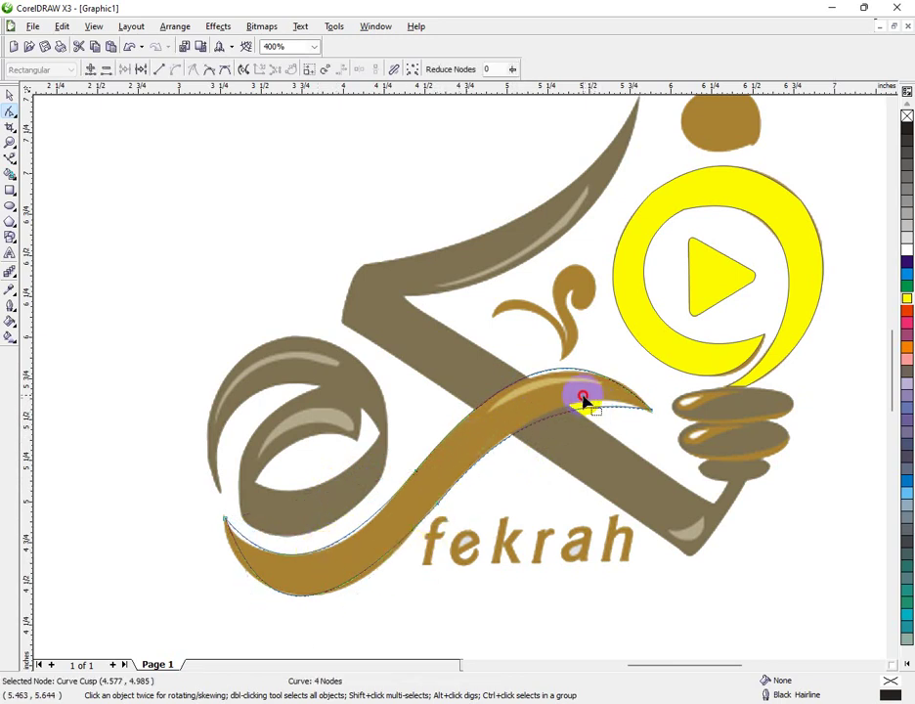
left_click(649, 413)
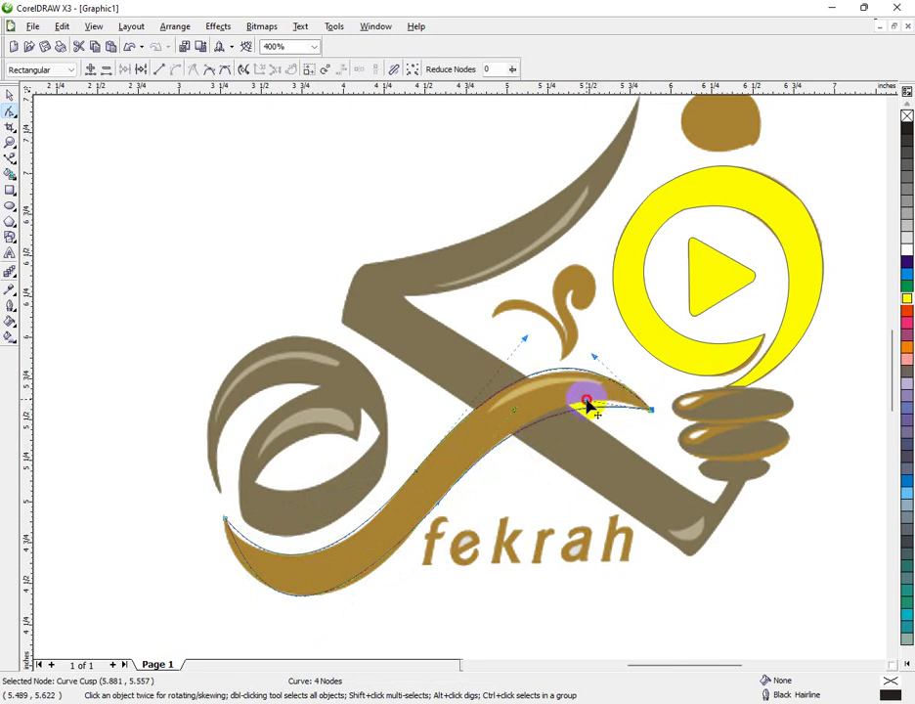
left_click_drag(587, 404, 585, 371)
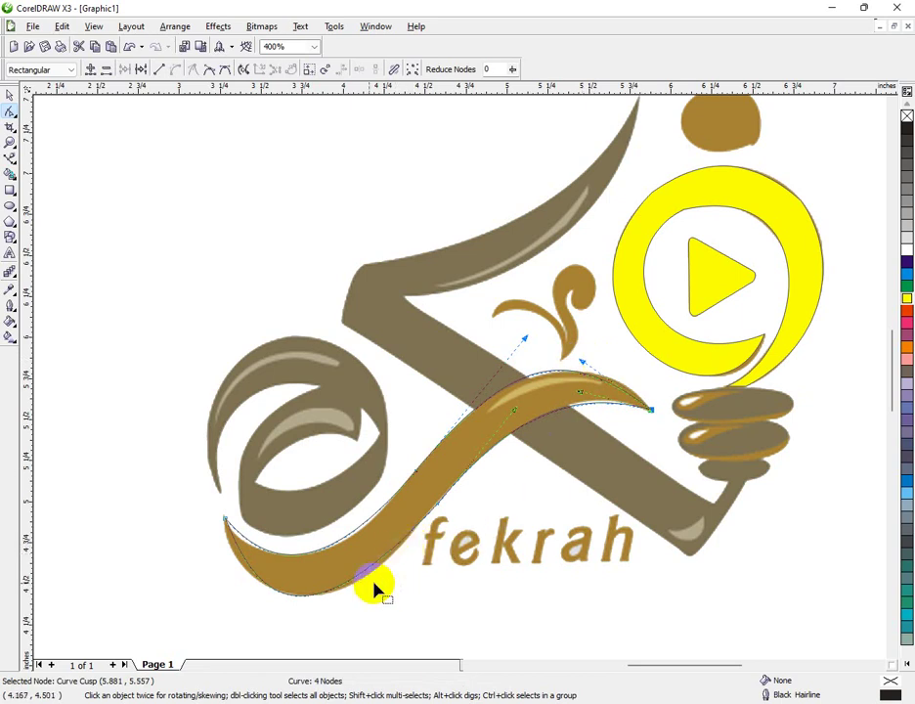
left_click(908, 304)
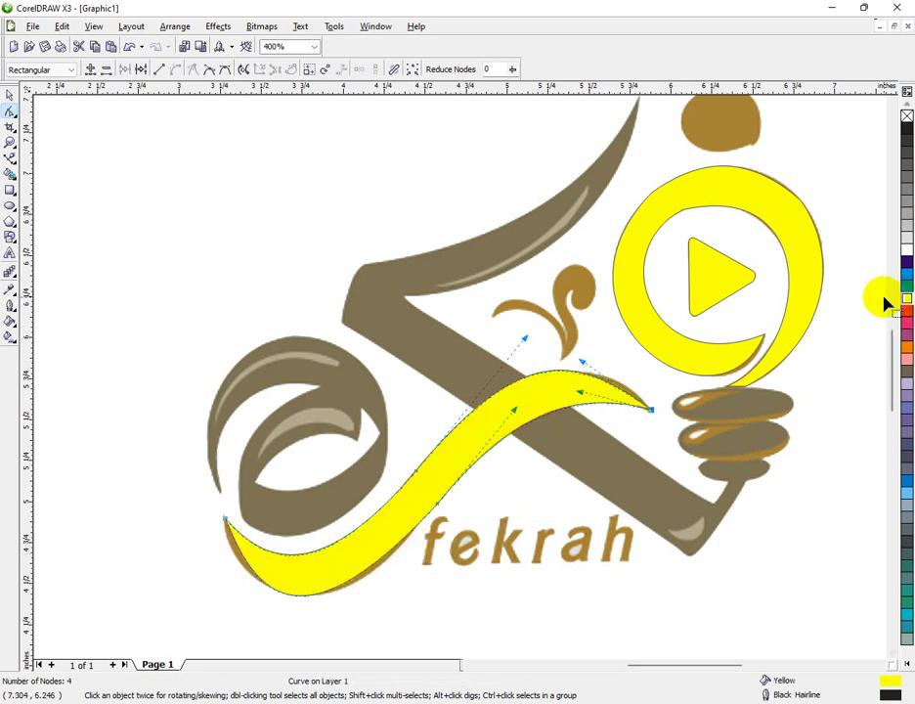
- Refine the curve handles at the swoosh's left tip and lower middle node so its lower edge follows the reference
left_click(225, 524)
left_click_drag(257, 600, 227, 595)
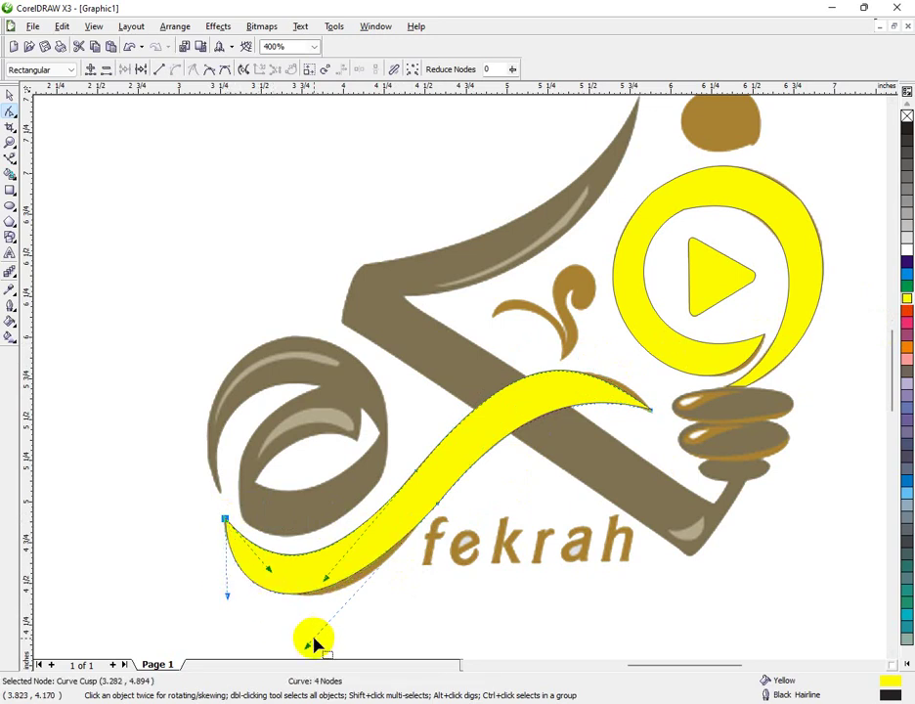
left_click_drag(309, 649, 344, 646)
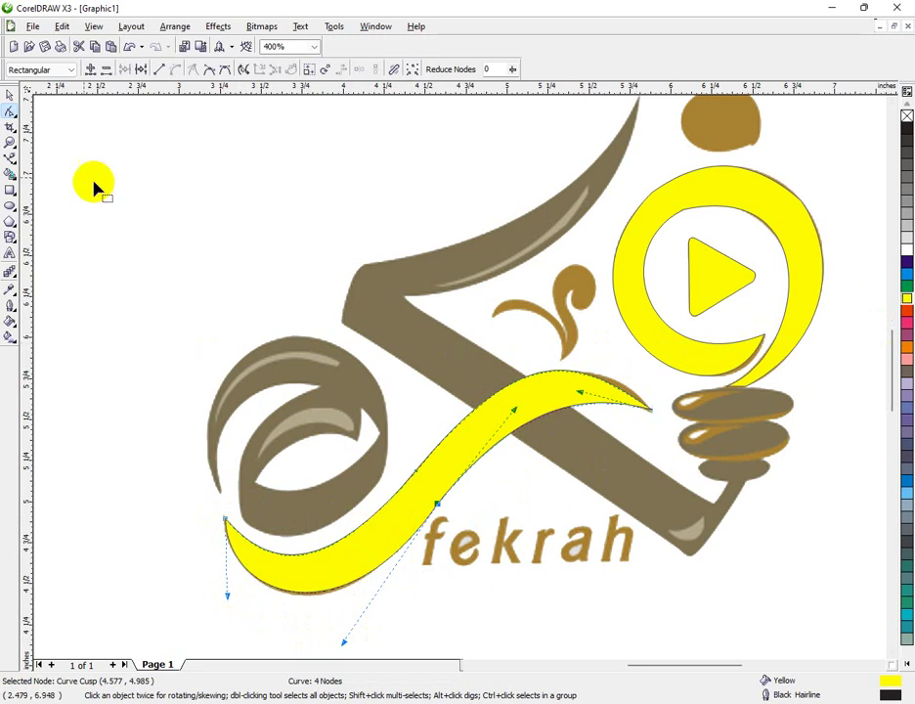
left_click(8, 95)
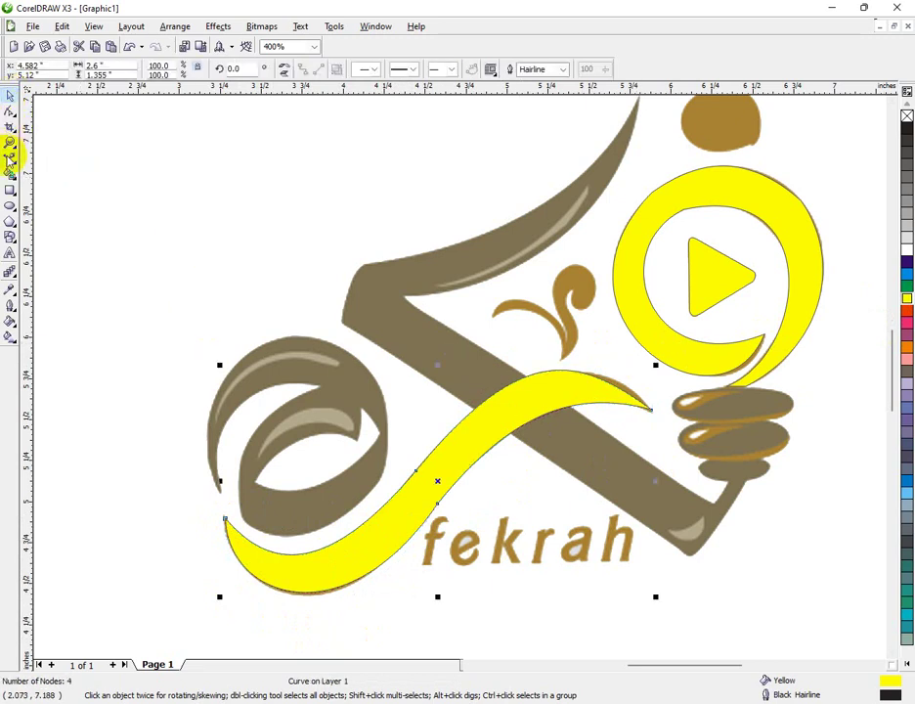
- Draw a closed four-node Bezier outline on the round brown letter beside the swoosh, with nodes at its tip, inner notch and lower corners
left_click(10, 158)
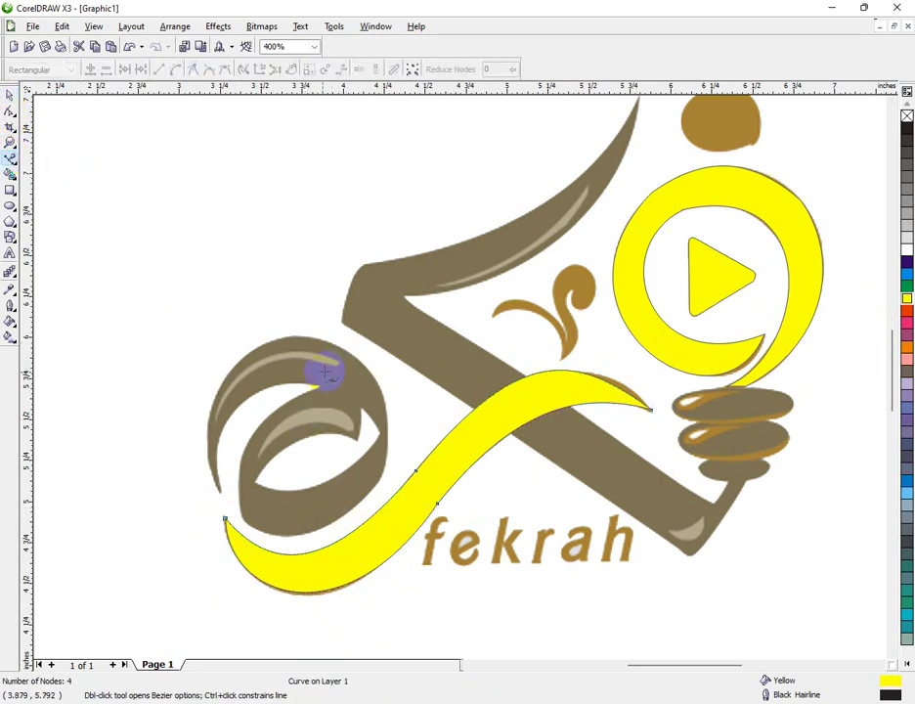
left_click(221, 492)
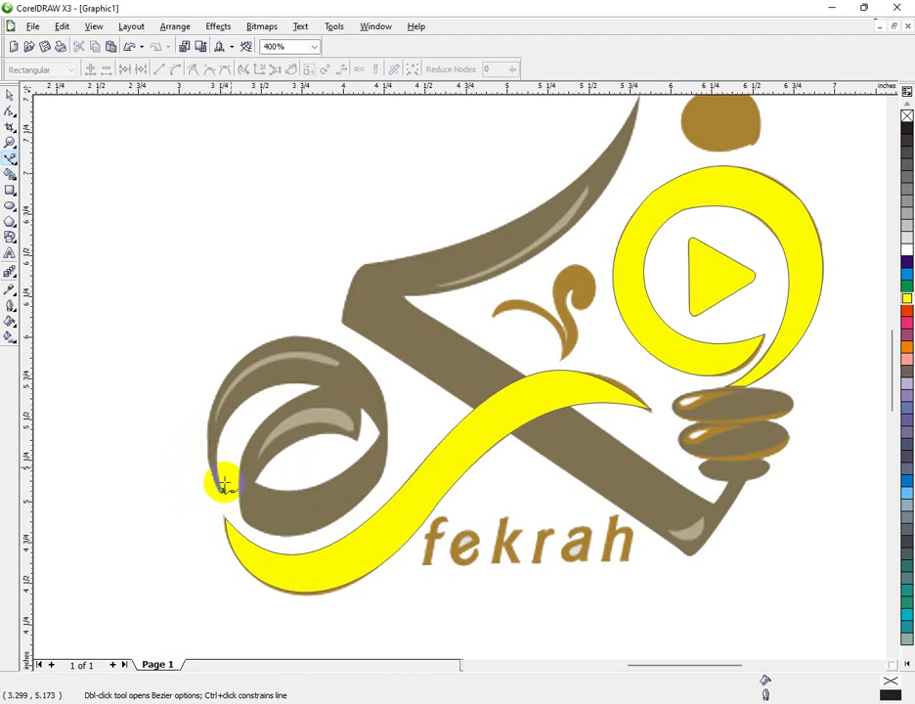
left_click(321, 389)
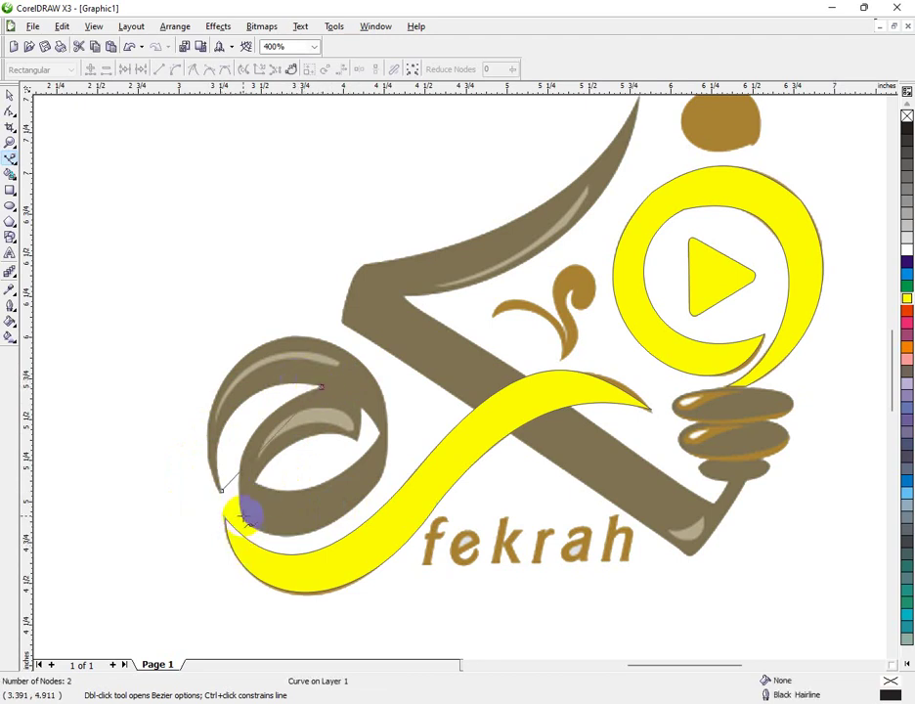
left_click(245, 517)
left_click(385, 472)
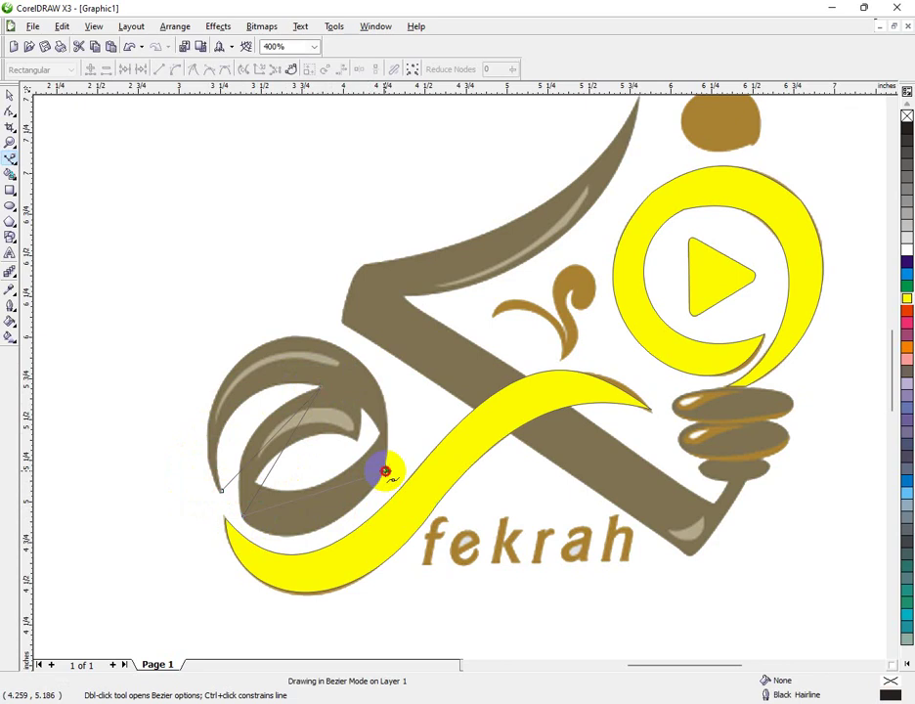
left_click(221, 491)
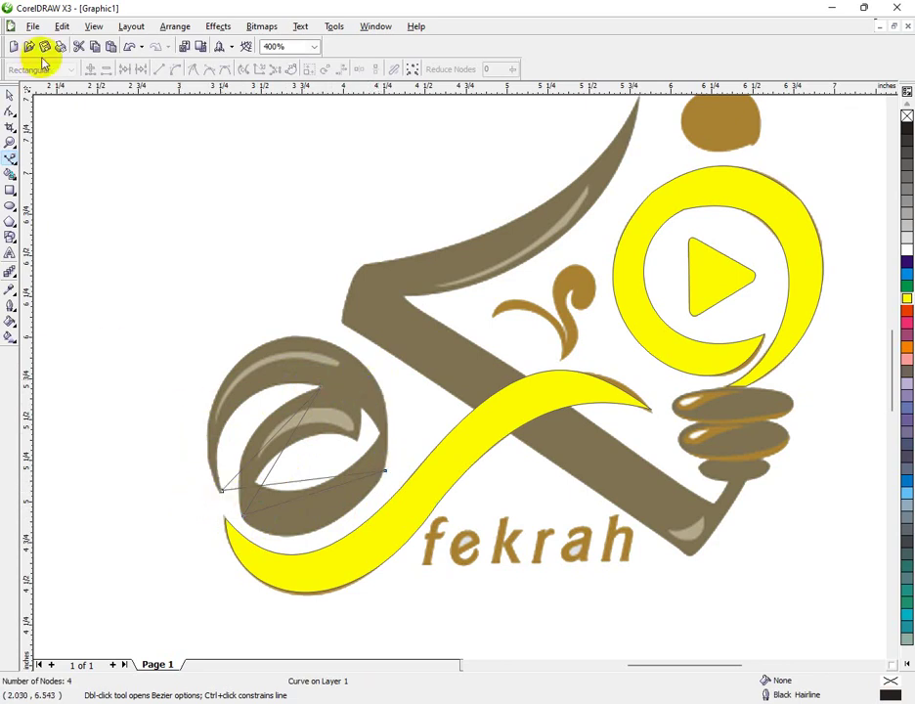
- Convert all segments of the round letter's outline to curves and bend them along its outer, lower and inner edges
left_click(413, 68)
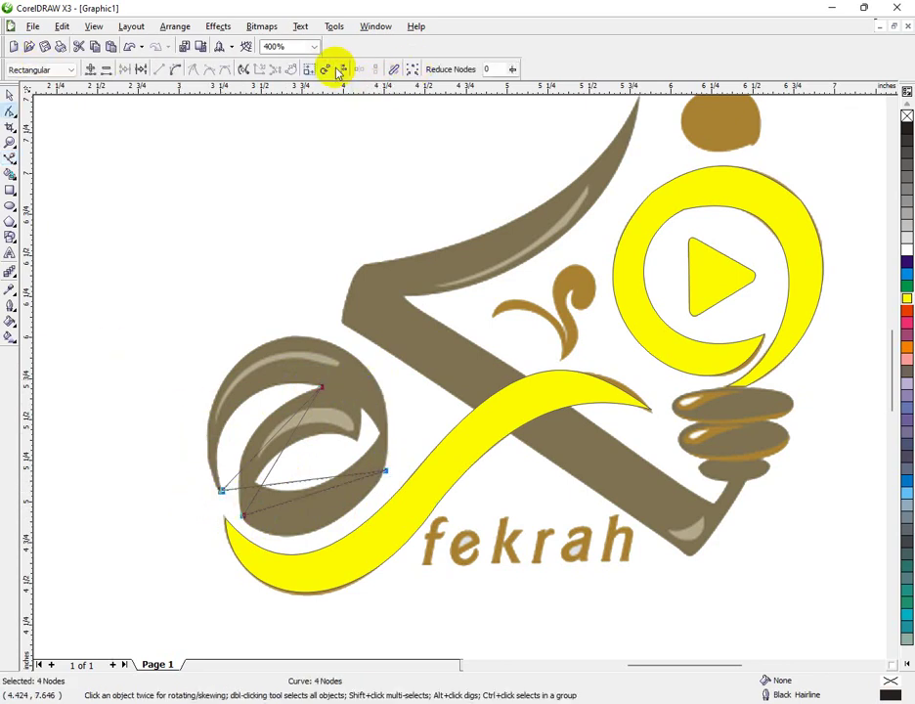
left_click(177, 69)
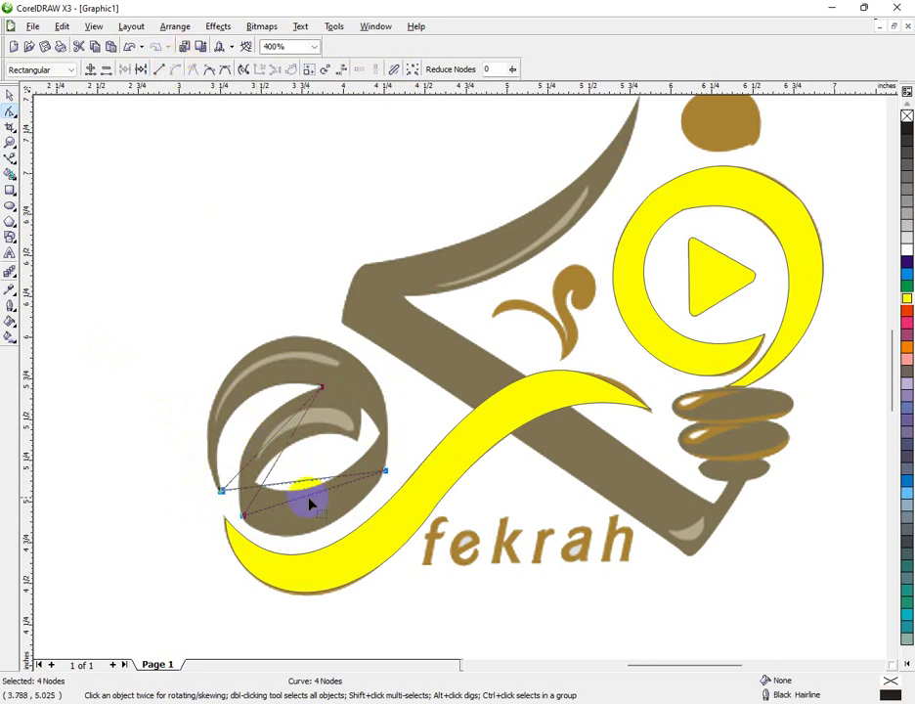
left_click_drag(310, 504, 299, 335)
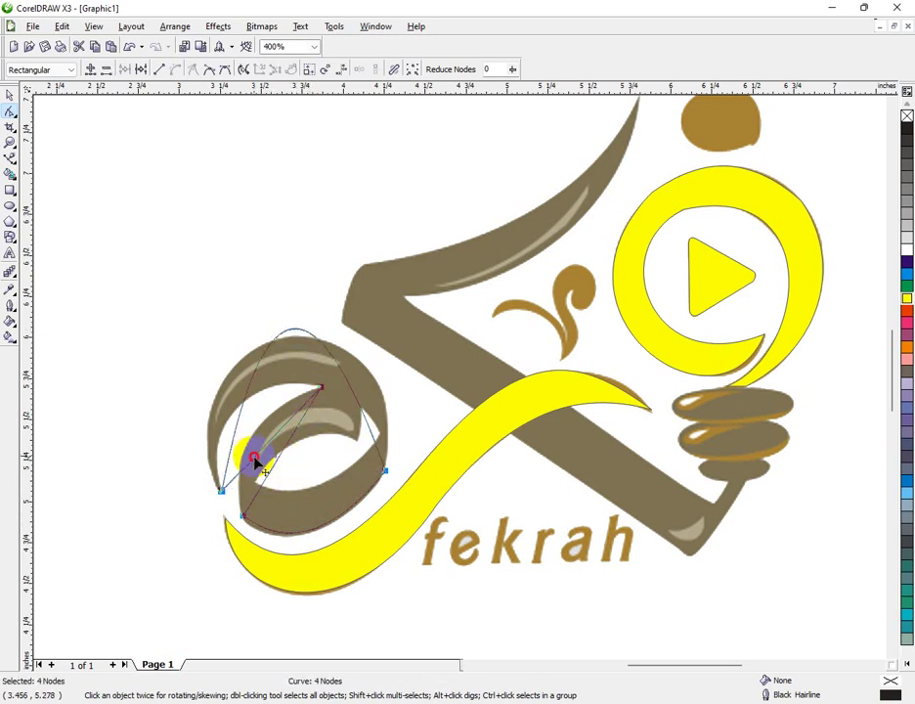
left_click_drag(255, 462, 248, 402)
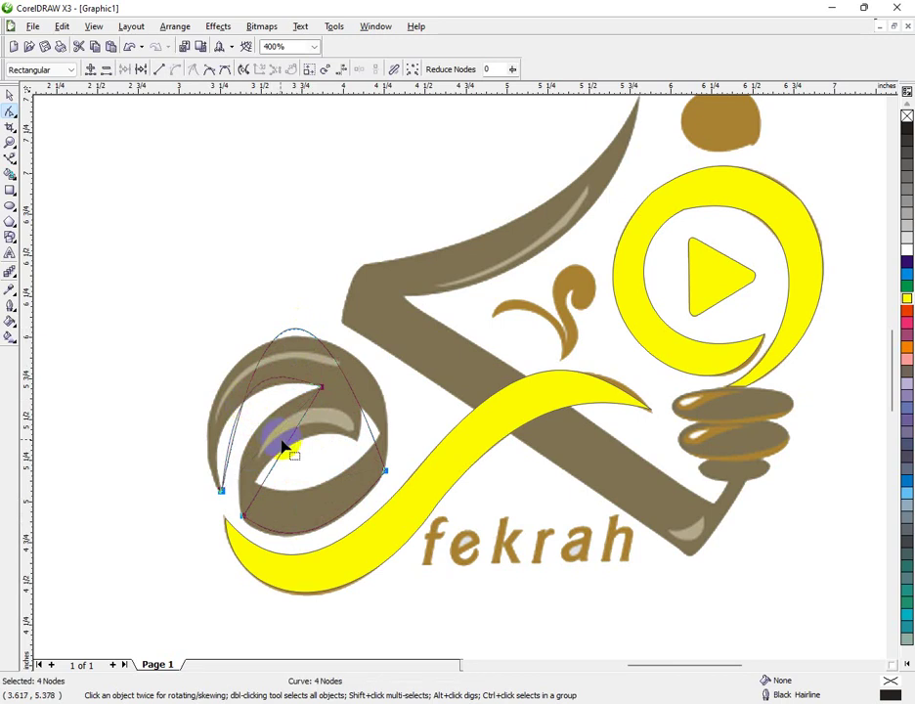
left_click(273, 467)
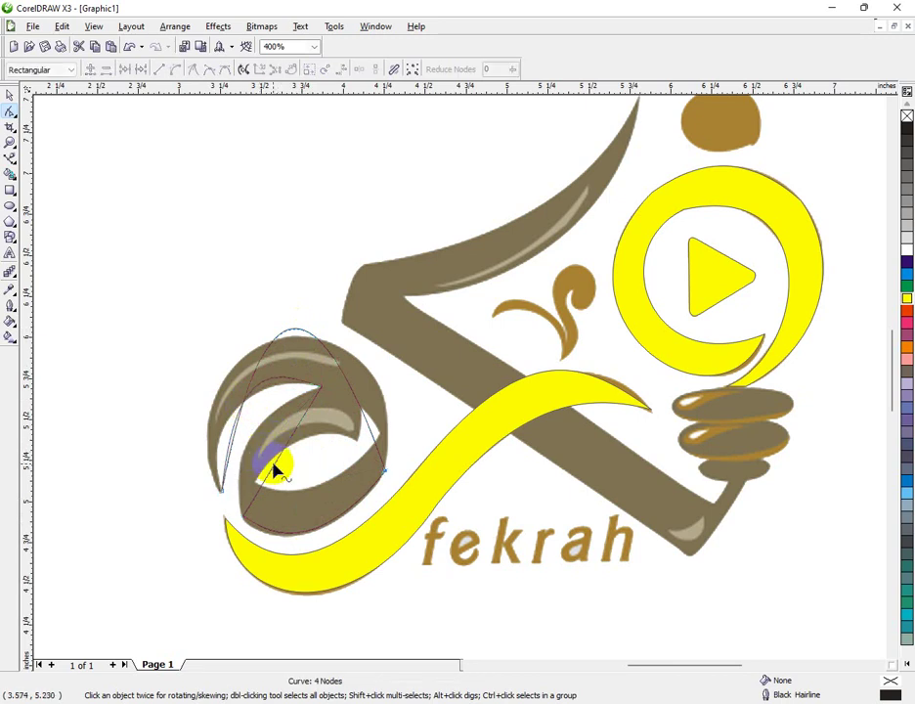
left_click_drag(274, 468, 297, 456)
- Reshape the round letter's outer arc with its end node handles to match the reference, and fill the shape with 50% black
left_click(387, 477)
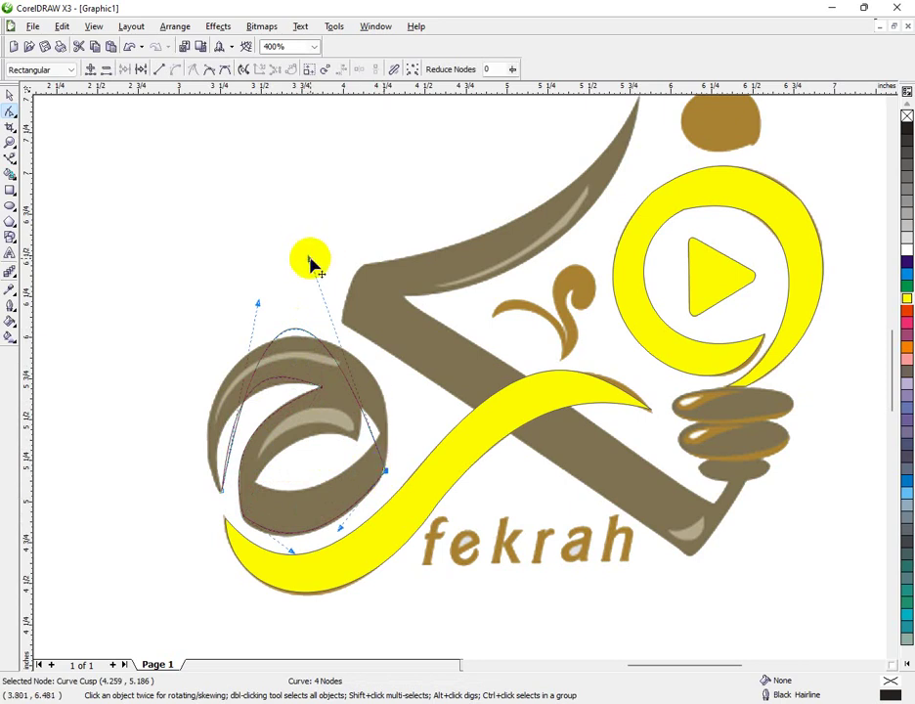
left_click_drag(311, 262, 415, 311)
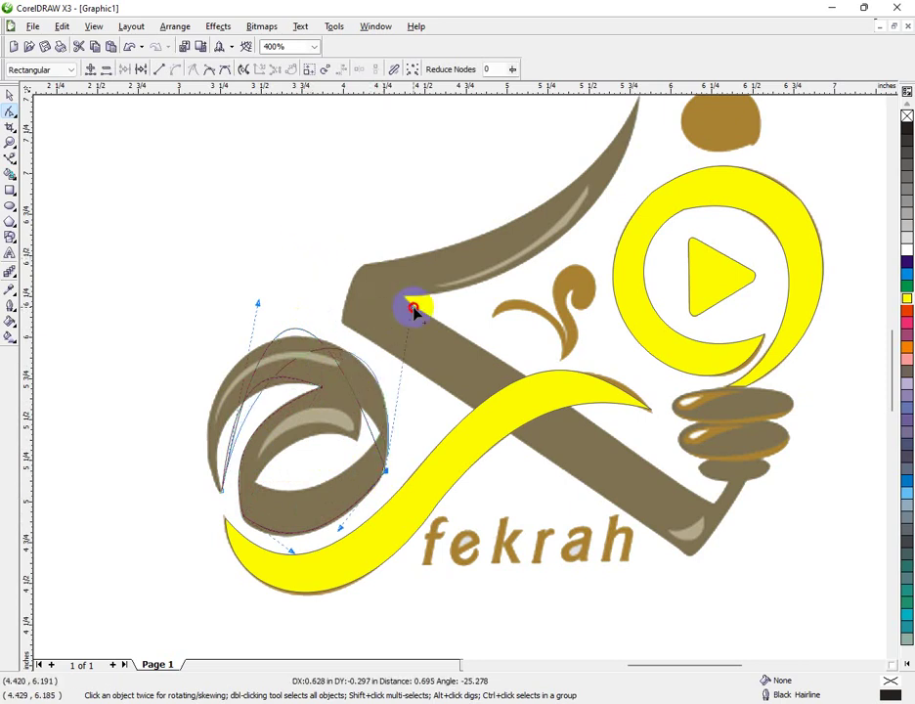
left_click_drag(258, 303, 167, 280)
left_click(222, 494)
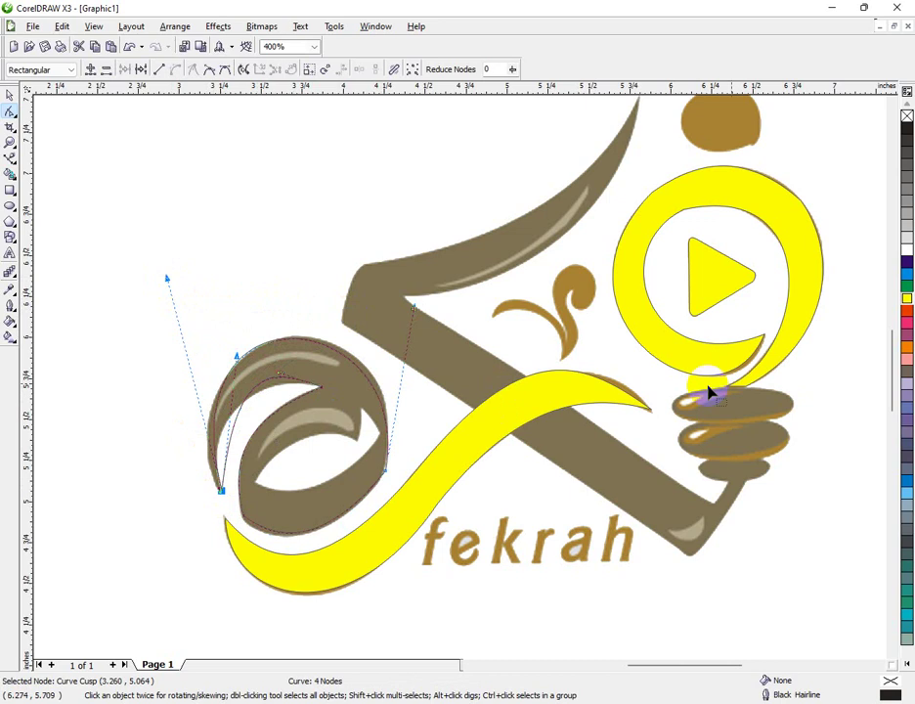
left_click(908, 192)
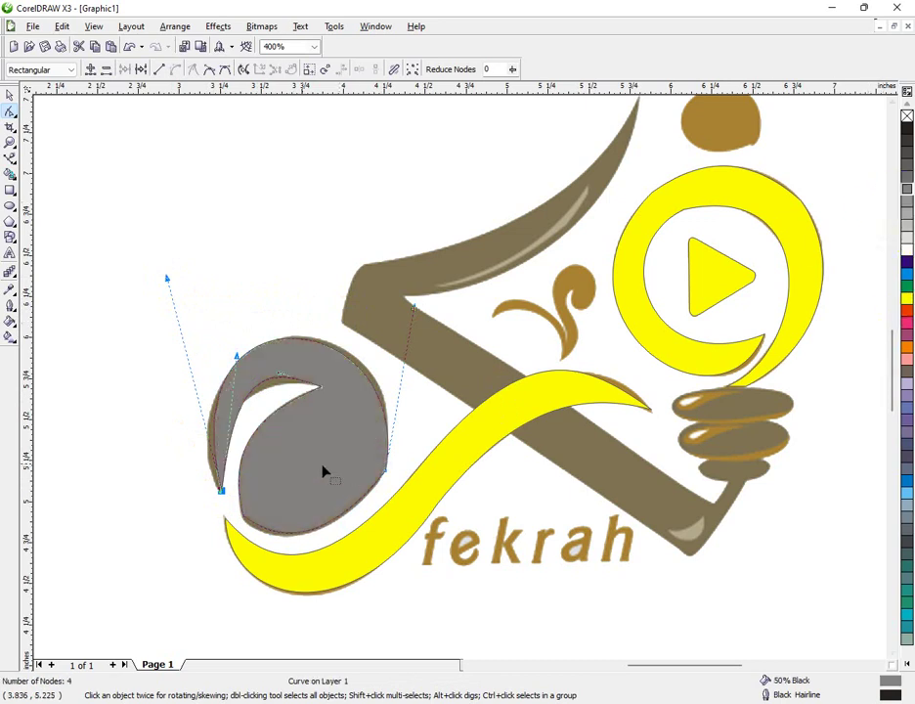
- Refine the curve handles of the round letter's inner notch and outer arc to fit the reference edges more closely
left_click_drag(282, 377, 259, 393)
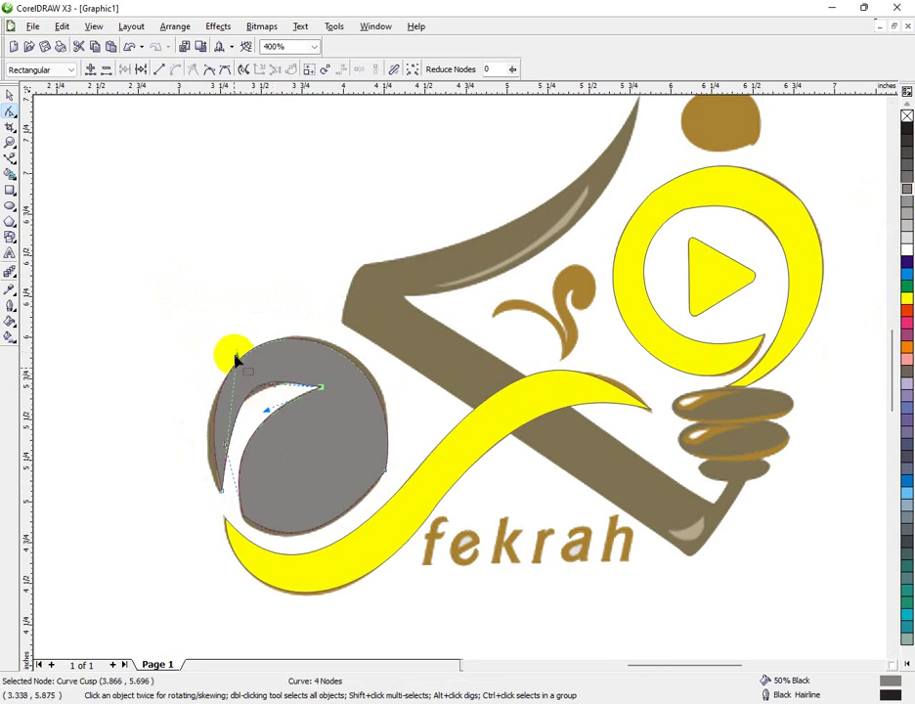
left_click_drag(222, 494, 127, 311)
left_click(410, 310)
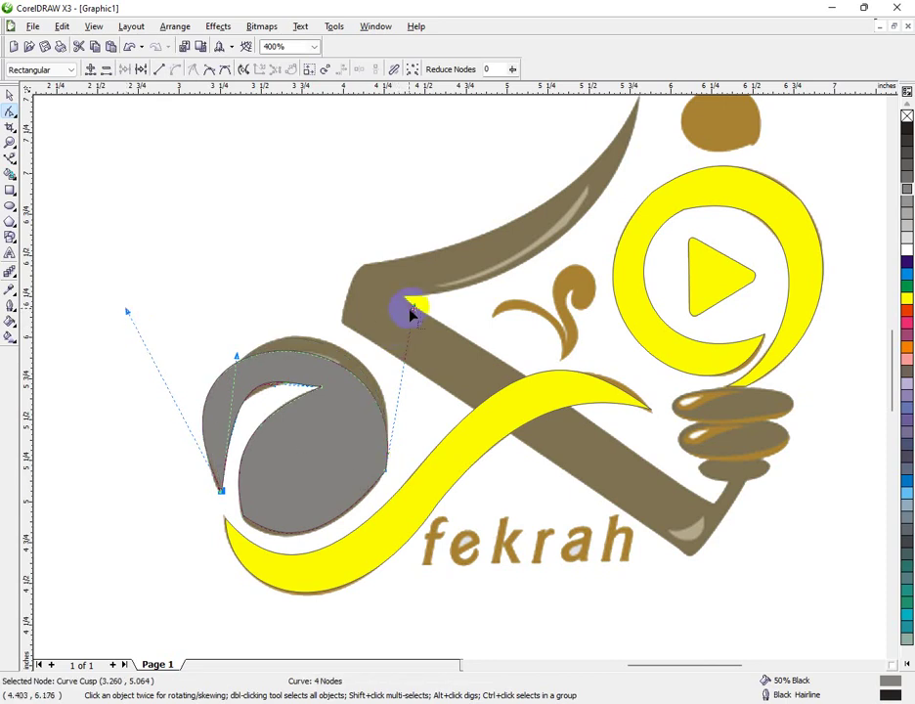
left_click_drag(414, 311, 421, 281)
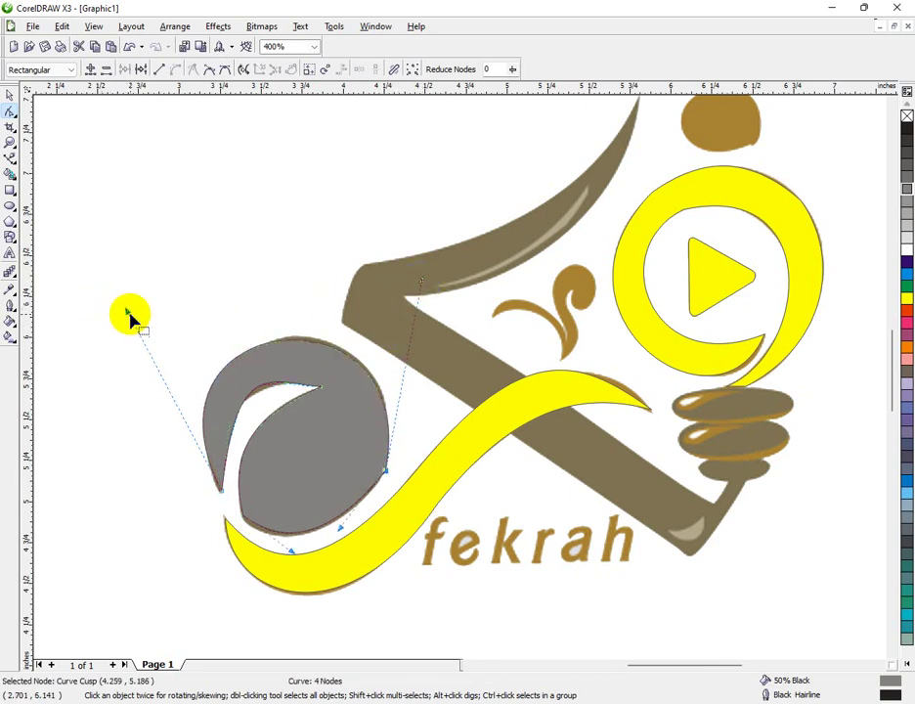
left_click_drag(128, 311, 153, 298)
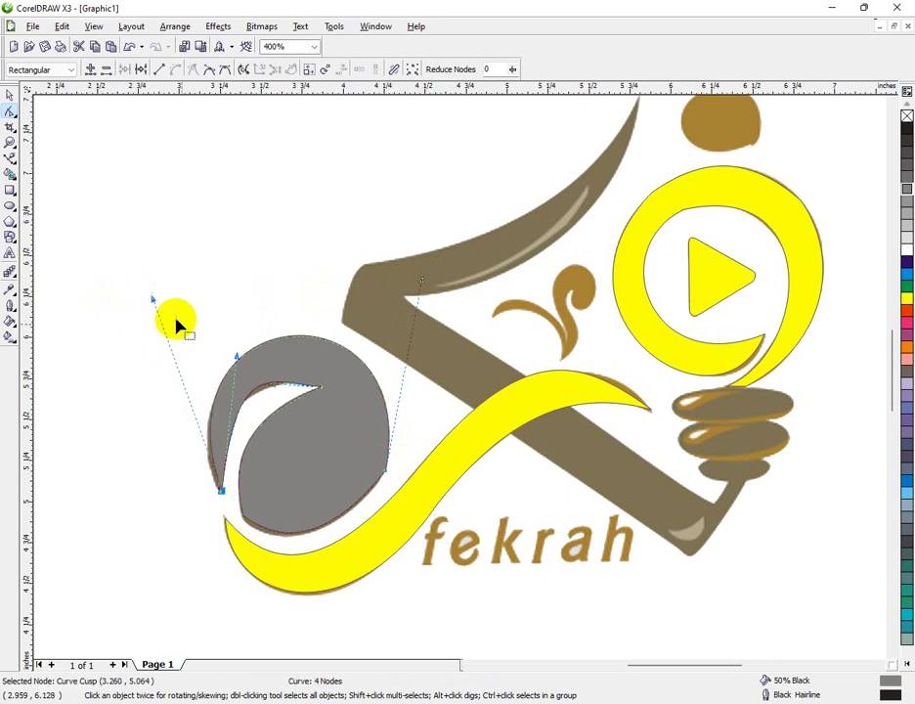
- Send the gray round letter shape to the back of the page, behind the reference image
right_click(285, 500)
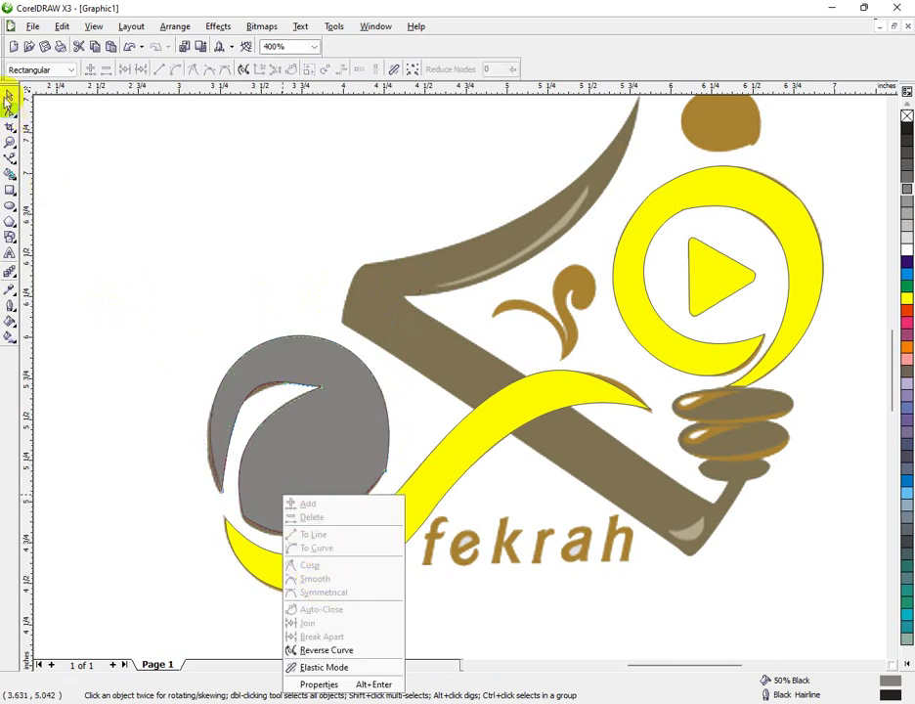
left_click(9, 94)
right_click(306, 467)
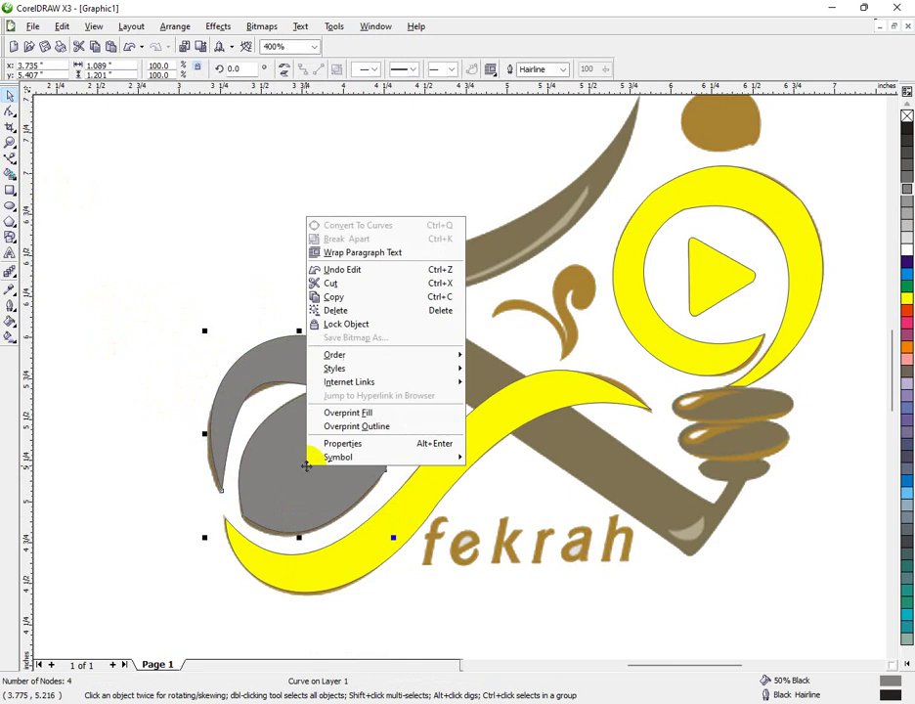
mouse_move(454, 353)
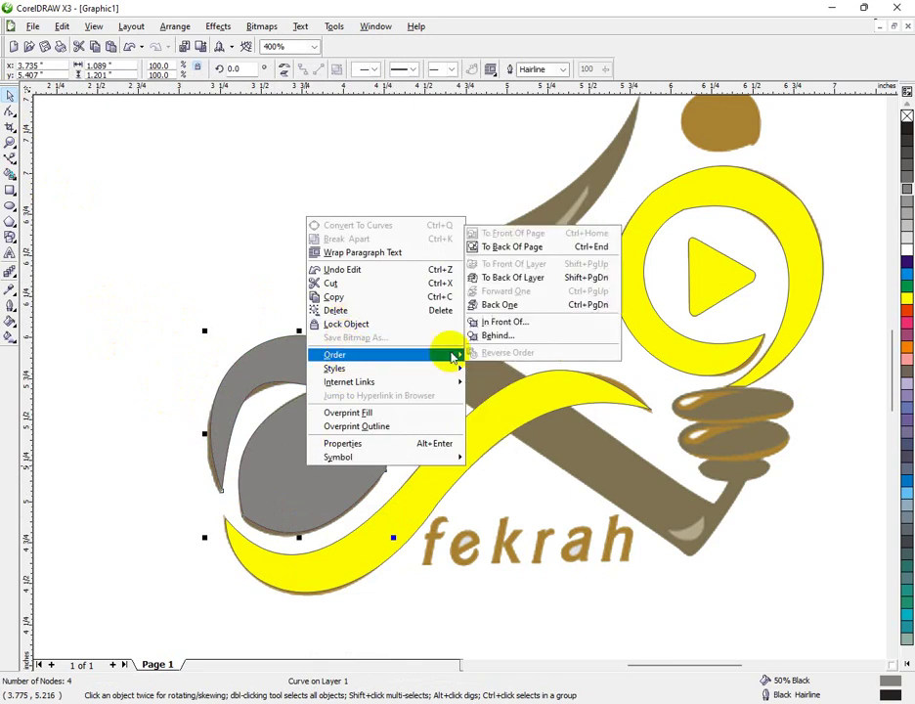
left_click(526, 248)
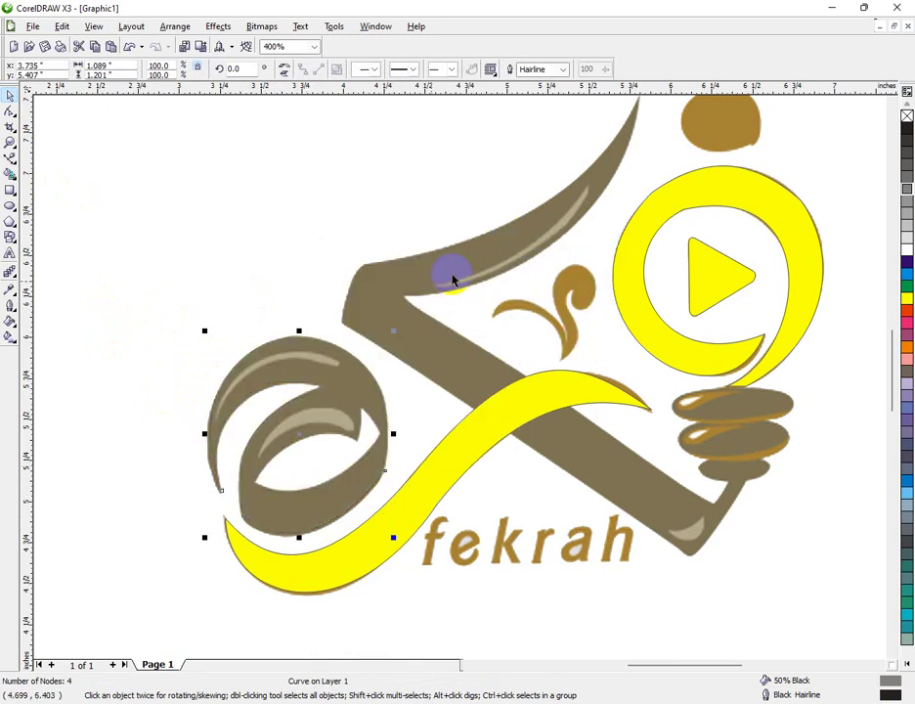
- Draw a closed four-node Bezier outline on the white eye-shaped opening inside the round brown letter
left_click(10, 157)
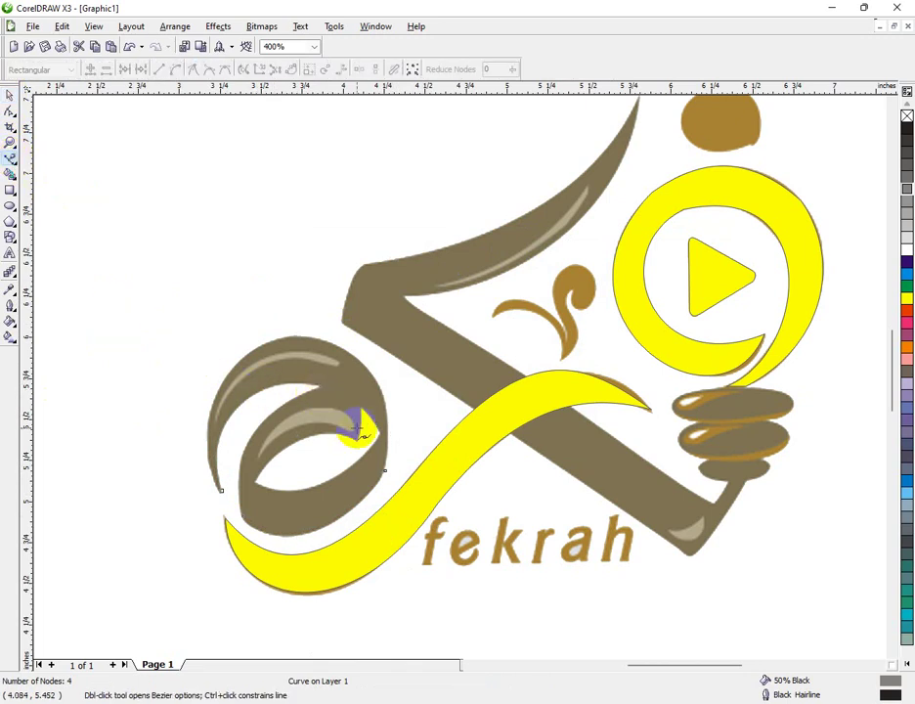
left_click_drag(359, 409, 360, 441)
left_click(256, 485)
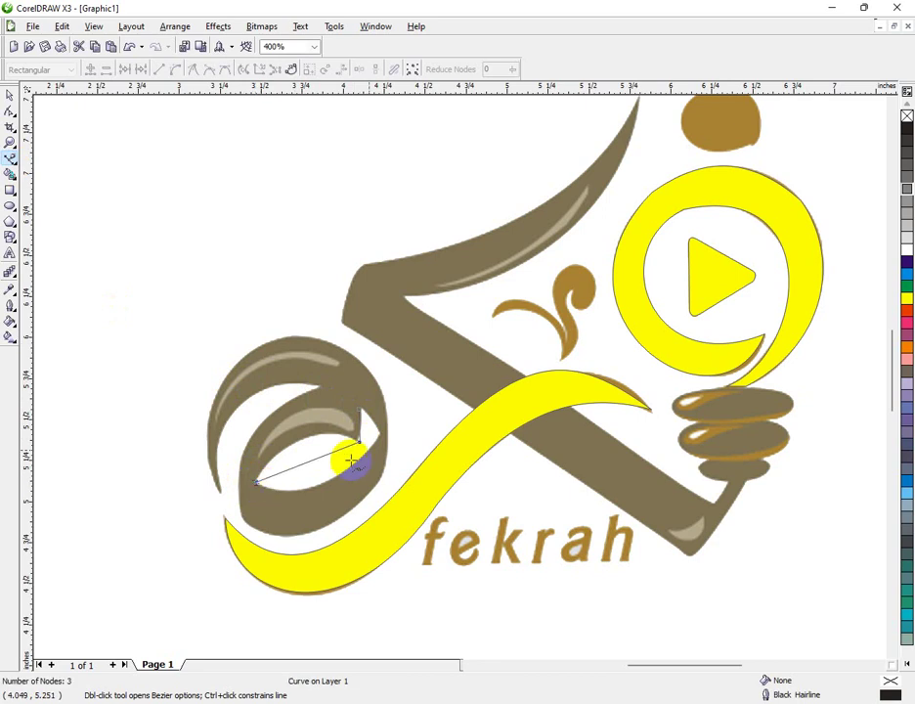
left_click(363, 412)
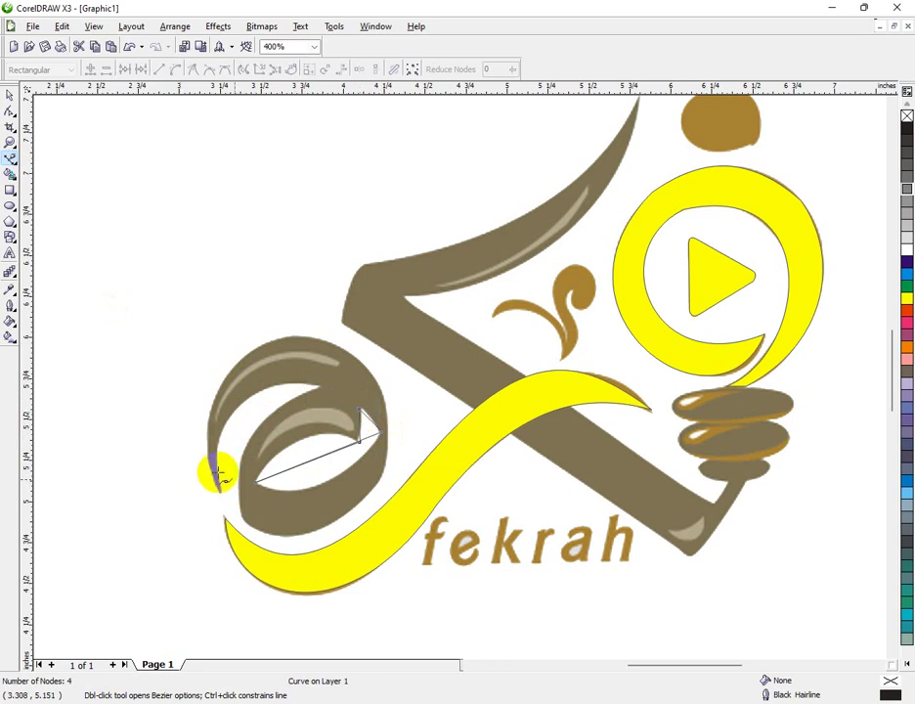
- Convert all segments of the opening's outline to curves and bend its two long segments to follow the upper and lower edges
left_click(8, 95)
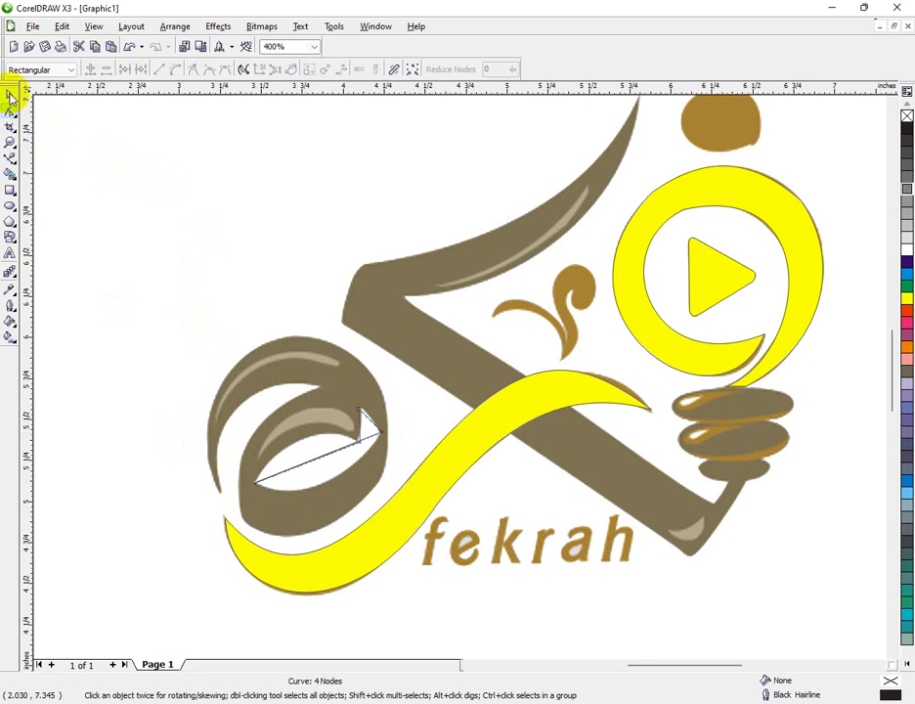
left_click(411, 68)
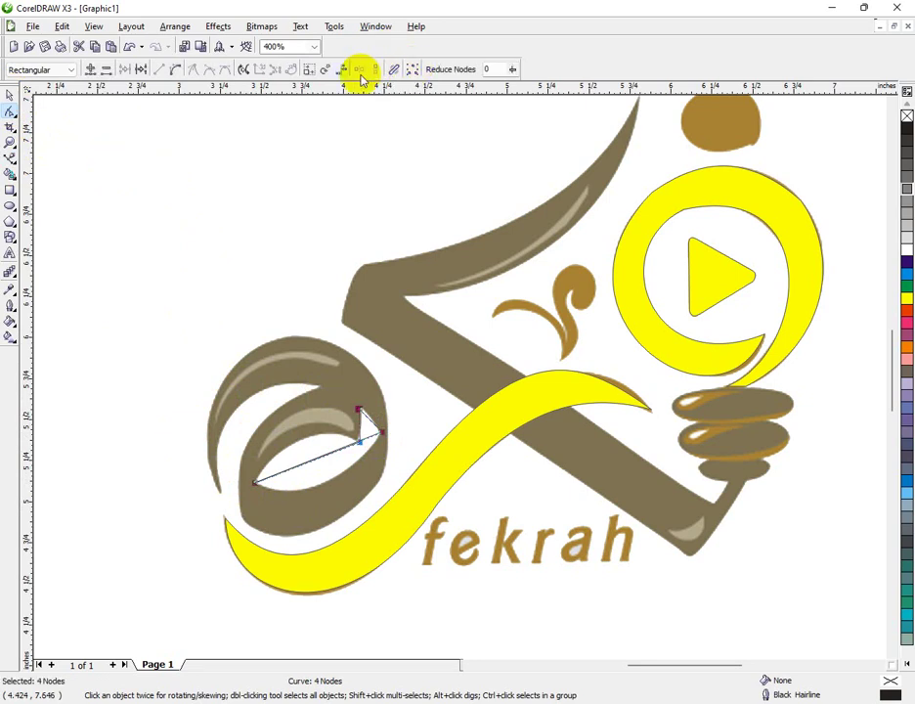
left_click(176, 70)
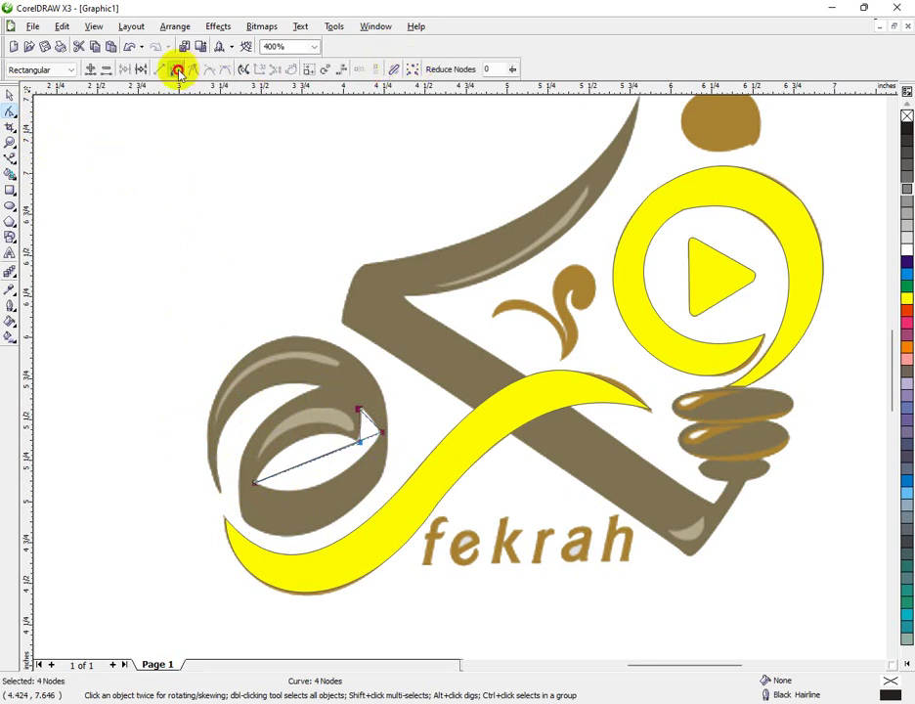
left_click_drag(304, 471, 321, 486)
left_click(311, 472)
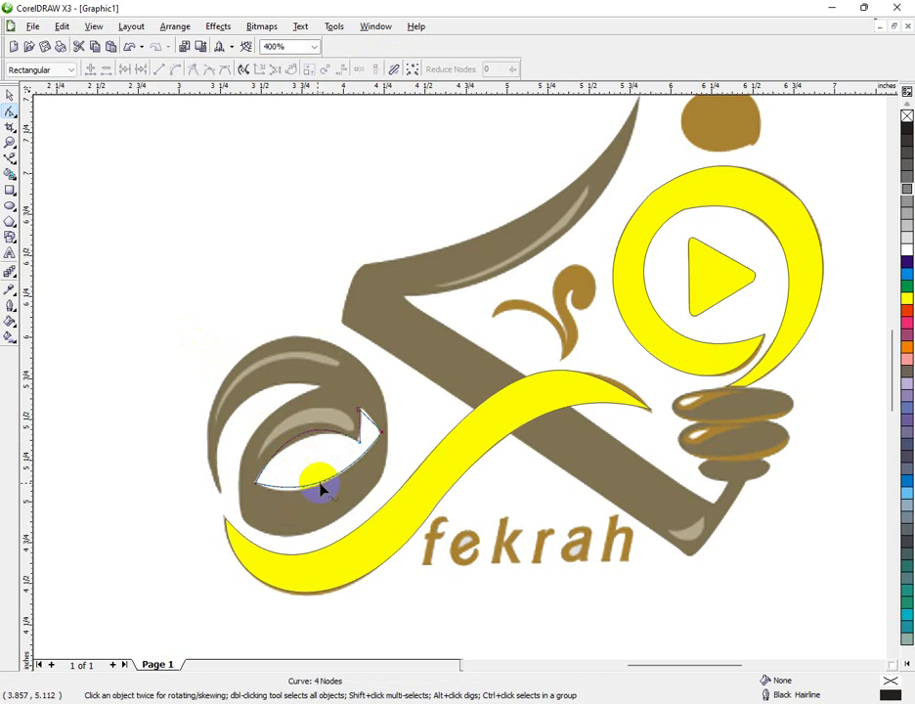
- Refine the curve handles of the opening's lower segment at both end nodes to fit the reference edge
left_click(256, 483)
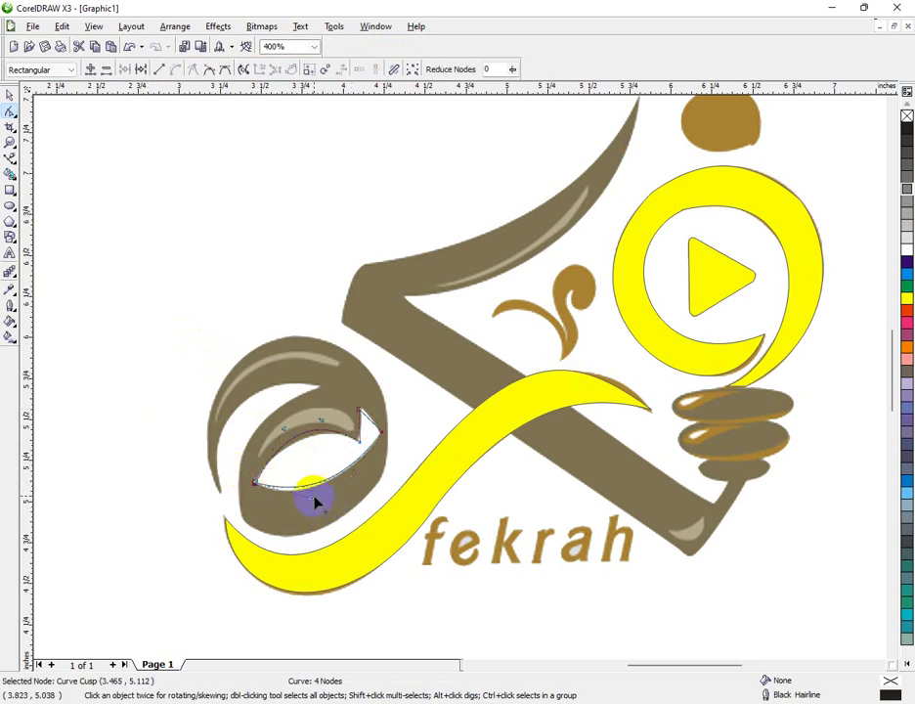
left_click_drag(311, 496, 306, 508)
left_click_drag(355, 483, 372, 481)
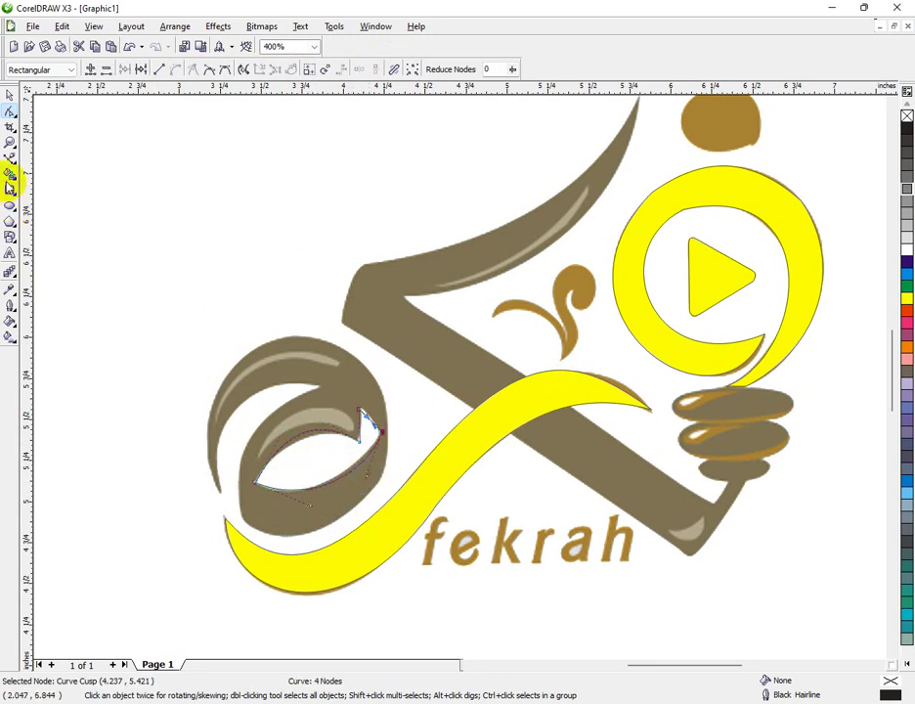
- Draw an ellipse about 0.707 in wide and 0.201 in high over the middle stacked oval and fill it with 50% Black
left_click(10, 207)
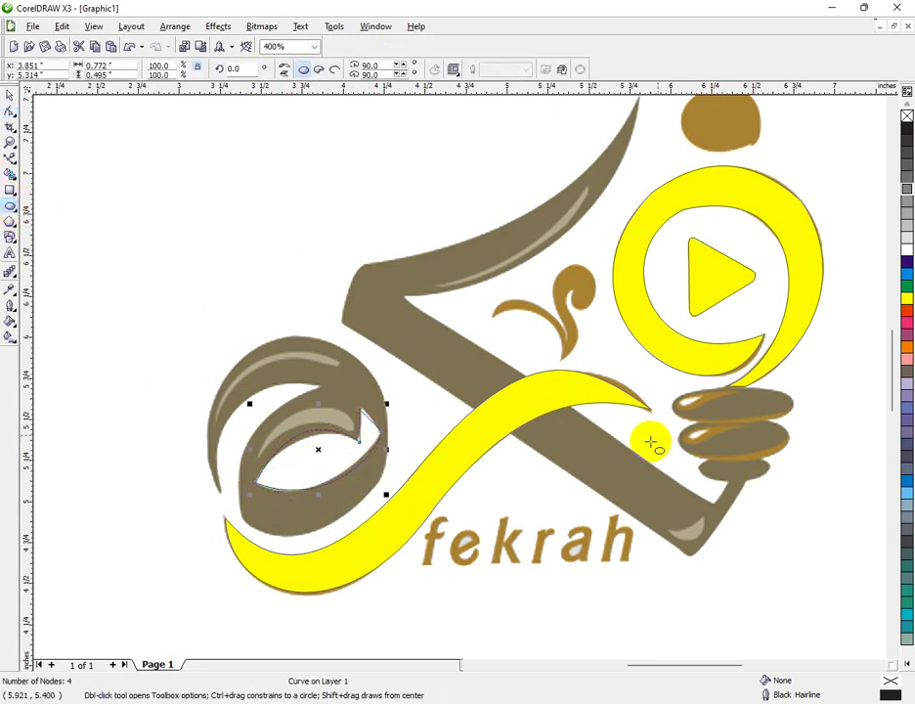
left_click_drag(674, 423, 793, 458)
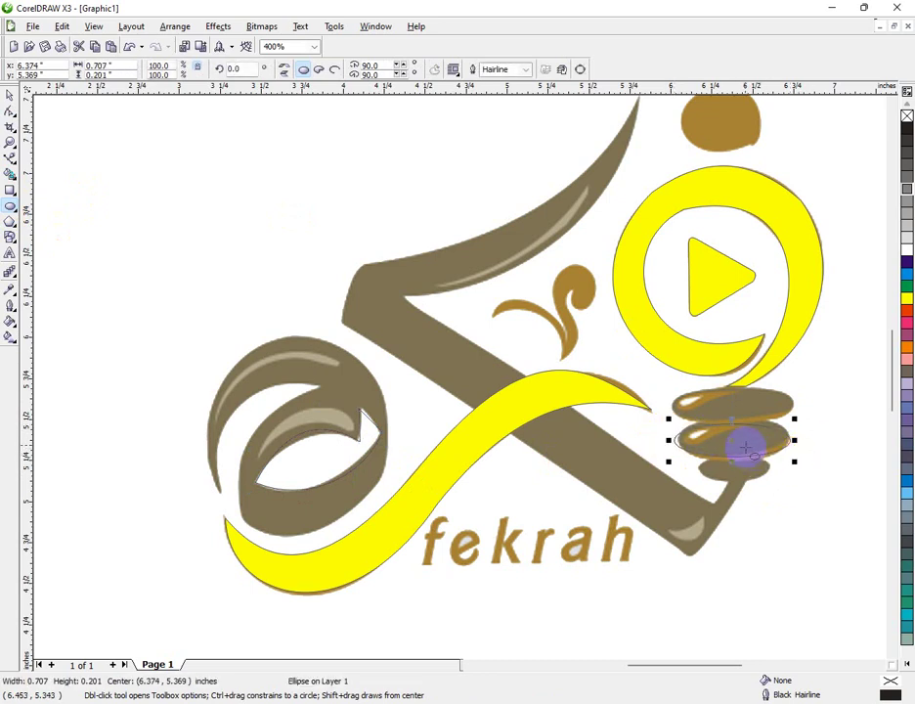
left_click(909, 189)
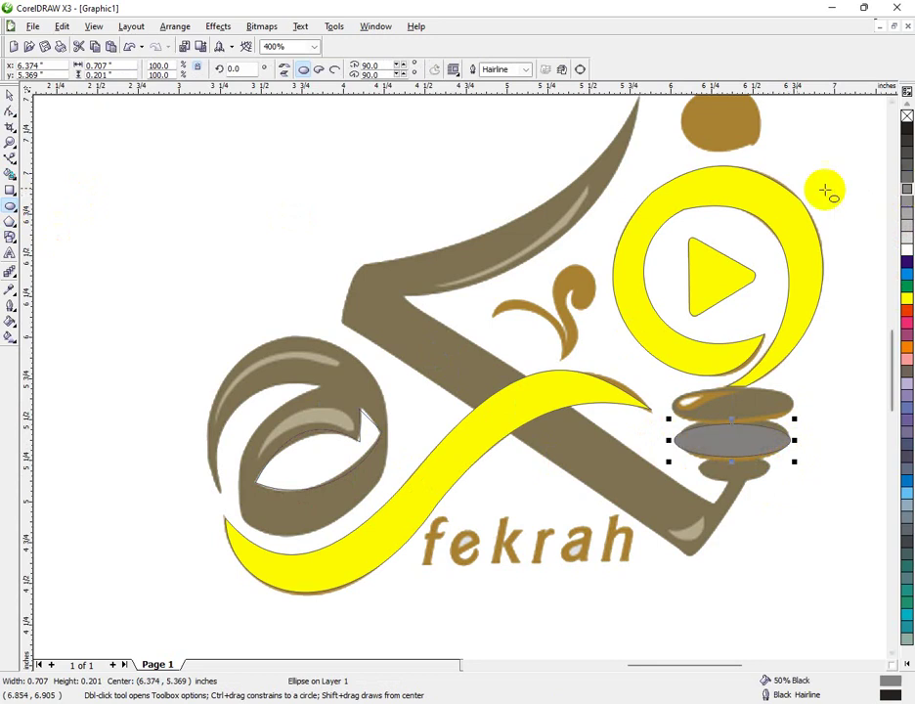
- Copy the gray ellipse onto the top stacked oval and stretch the copy to about 0.238 in high
left_click(9, 95)
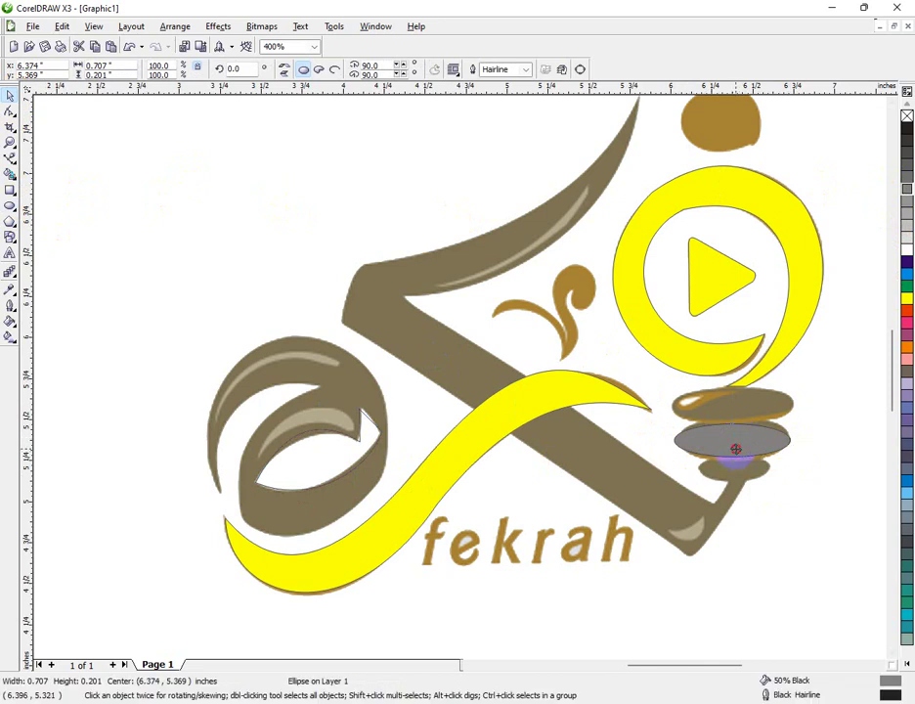
left_click_drag(735, 449, 734, 412)
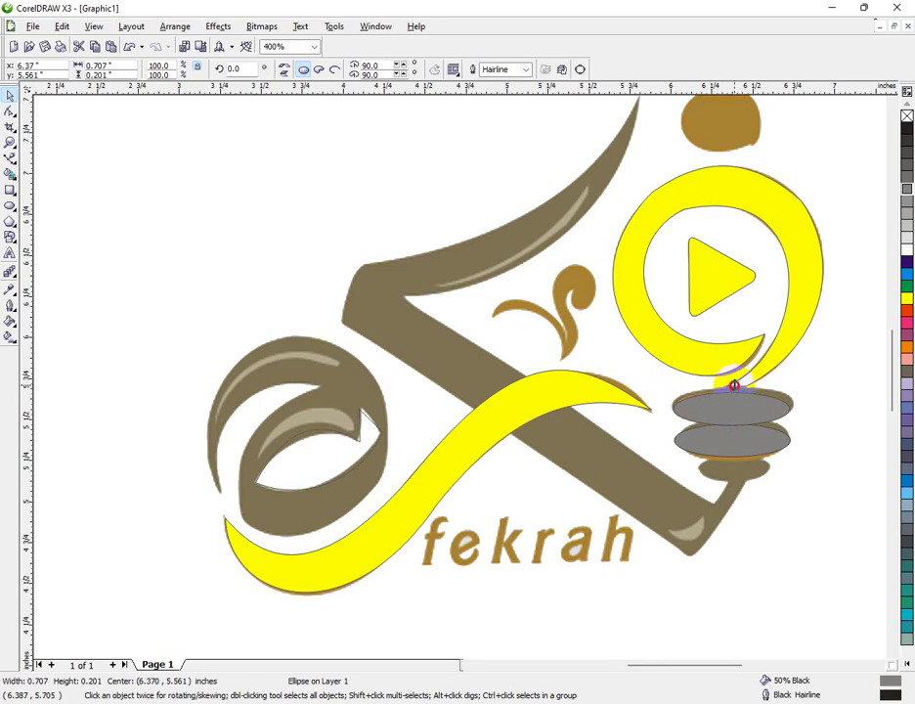
left_click_drag(735, 383, 733, 382)
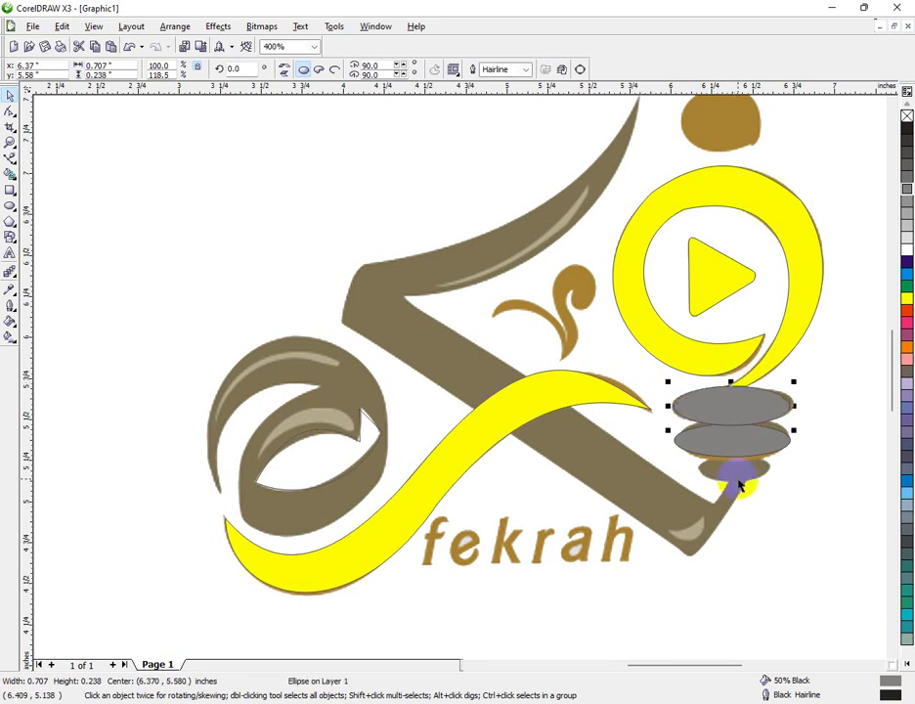
- Copy the middle gray ellipse down onto the bottom stacked oval and narrow the copy to about 0.432 in wide
left_click(740, 456)
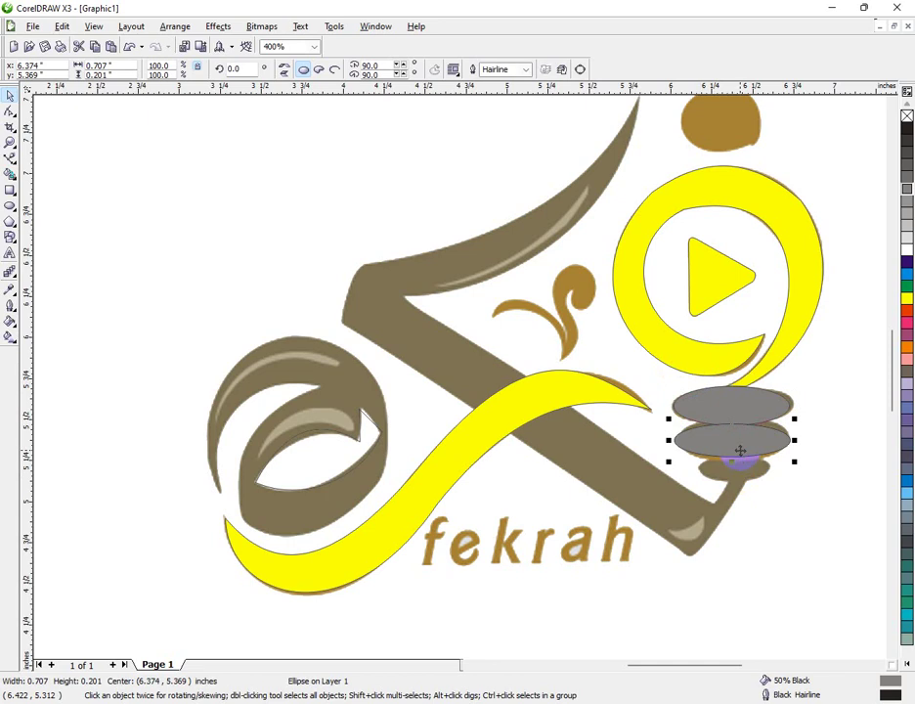
left_click_drag(744, 449, 744, 458)
left_click_drag(747, 470, 747, 475)
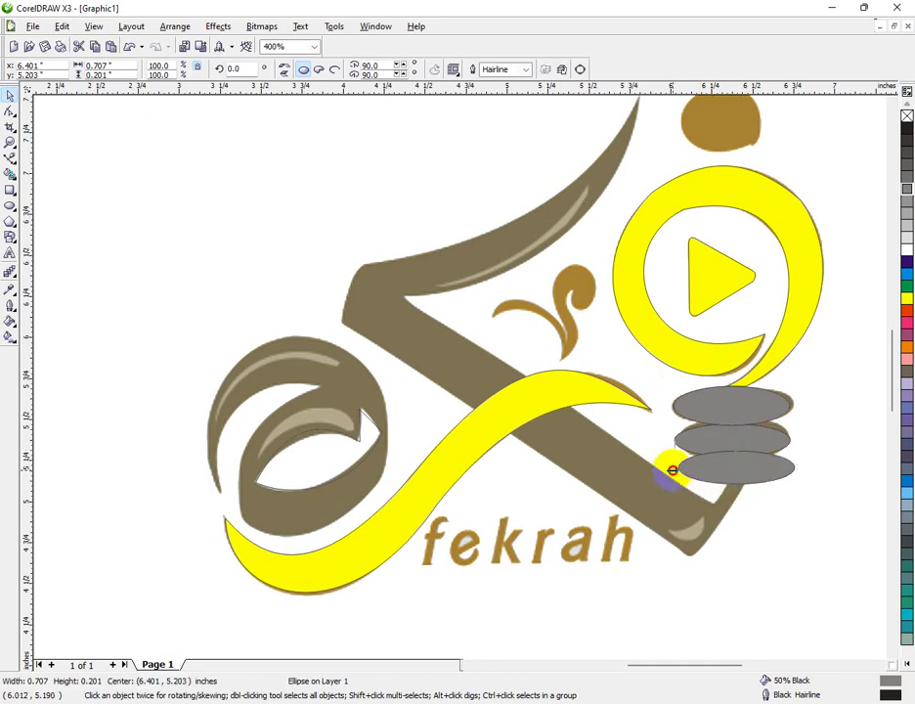
left_click_drag(673, 471, 697, 471)
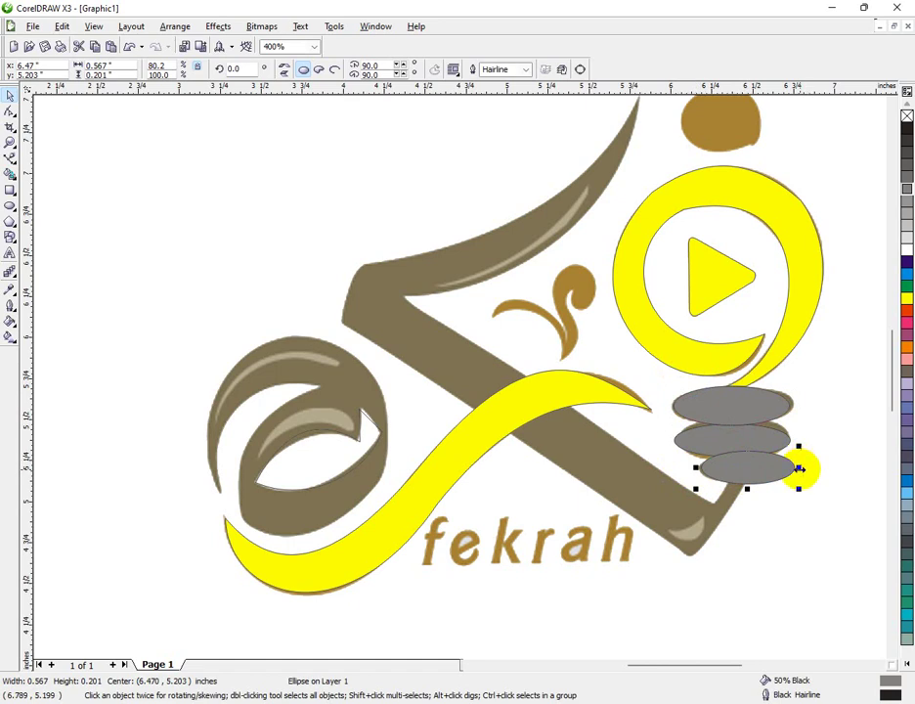
left_click_drag(799, 469, 778, 469)
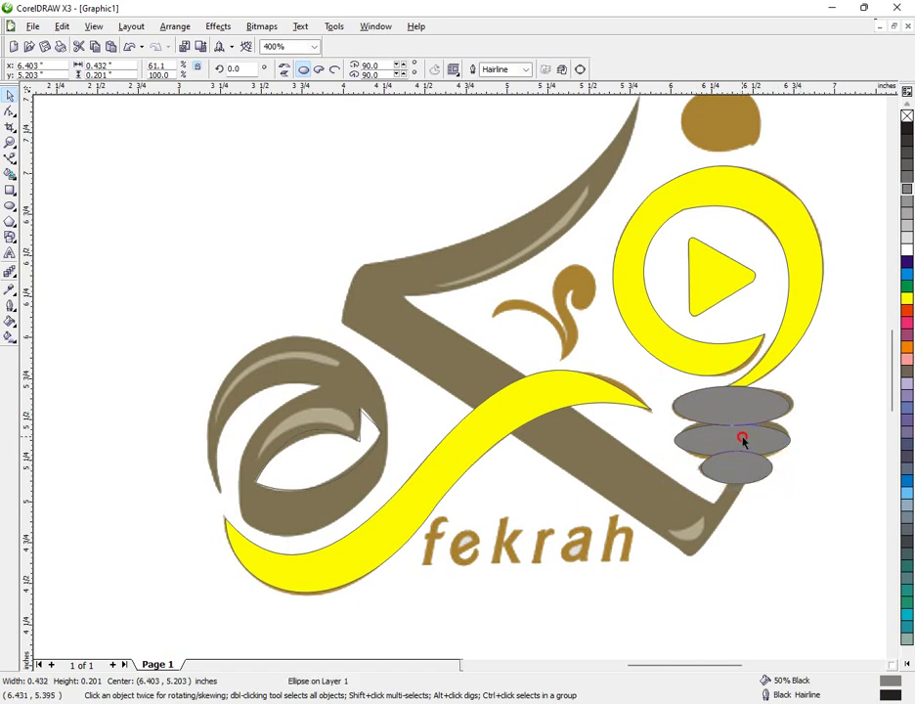
- Weld the three gray ellipses into one shape
left_click(742, 440, "shift")
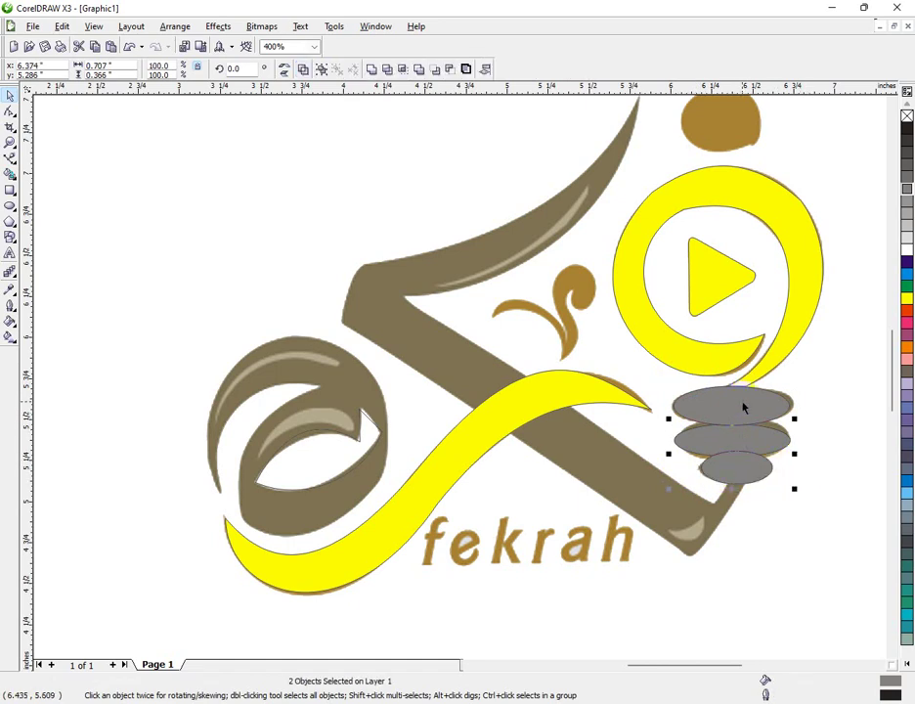
left_click(372, 69)
left_click(742, 599)
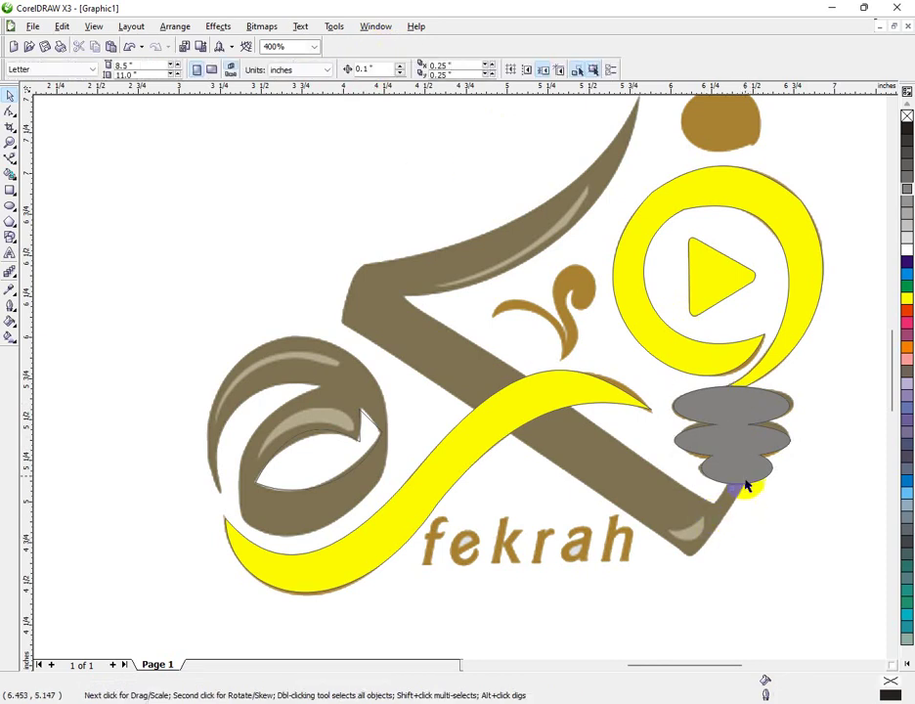
- Select all nodes of the welded oval shape and shift them slightly right and up
left_click(758, 447)
scroll(460, 379, "up", 1)
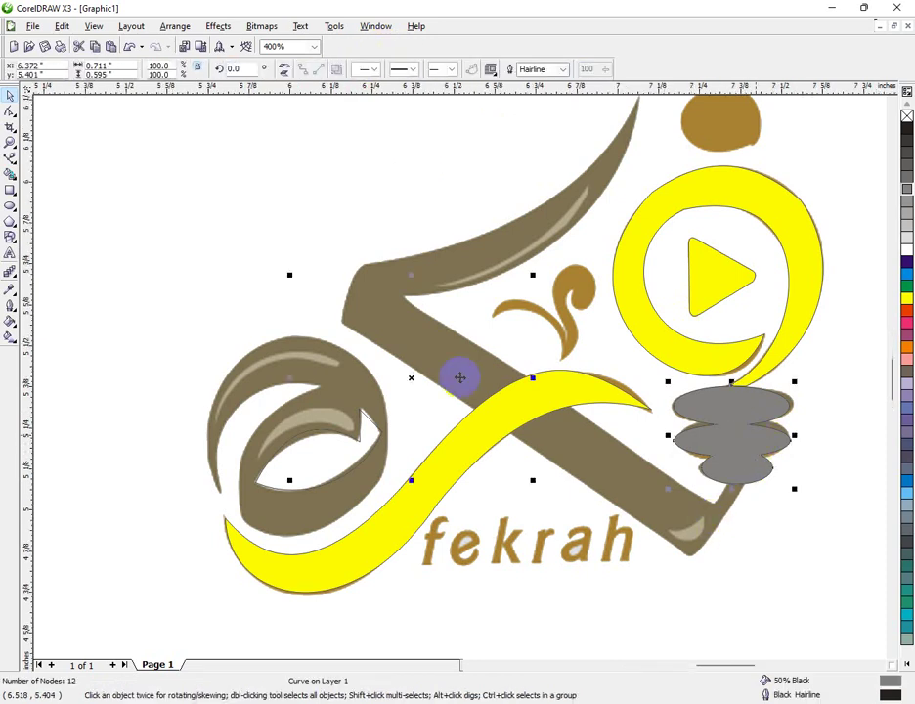
scroll(408, 338, "up", 1)
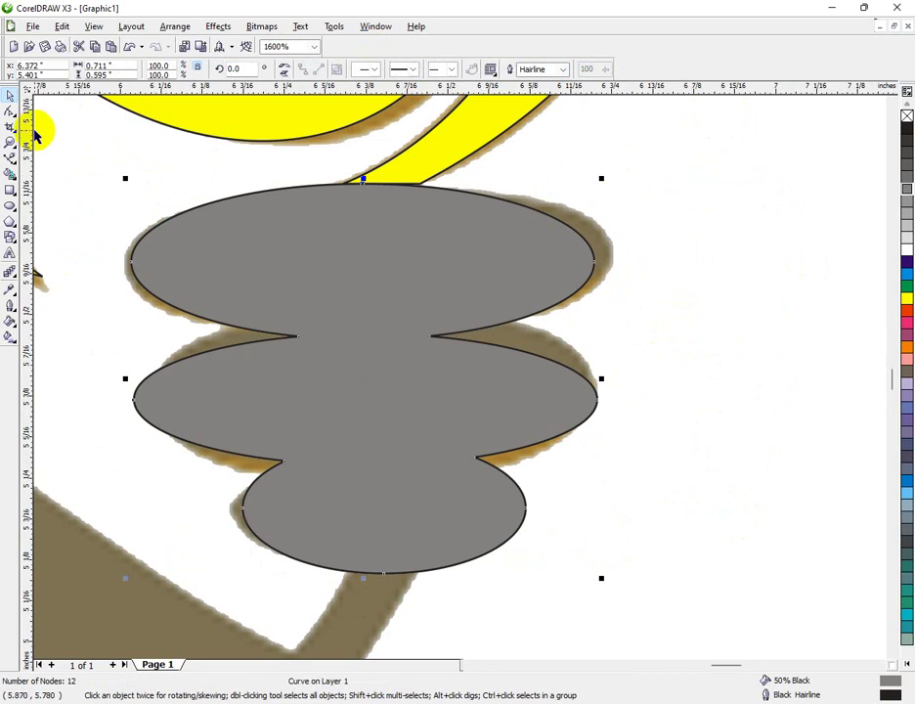
left_click(10, 112)
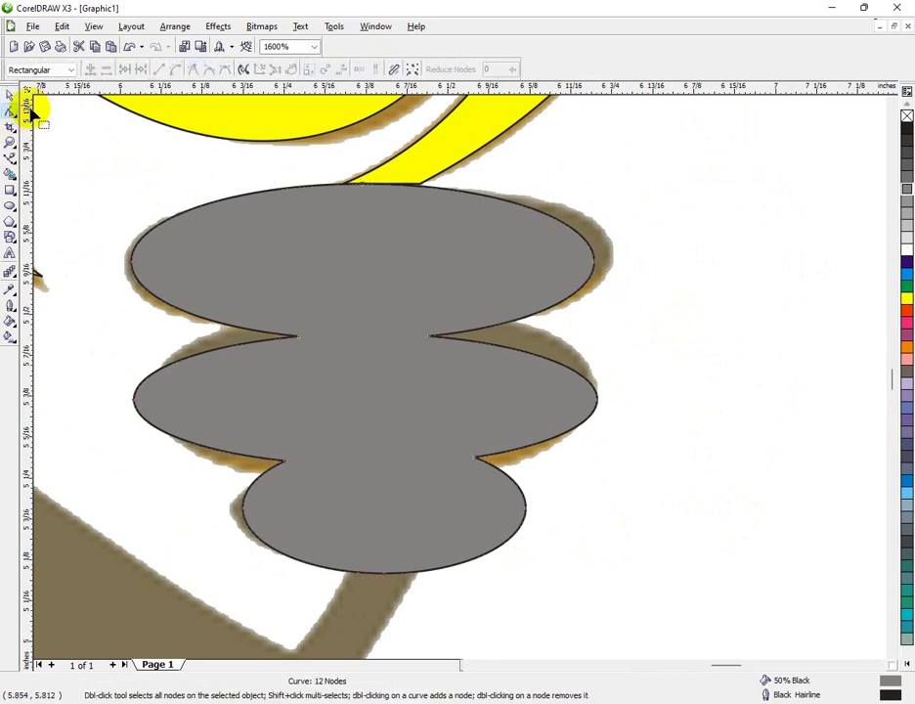
left_click(415, 69)
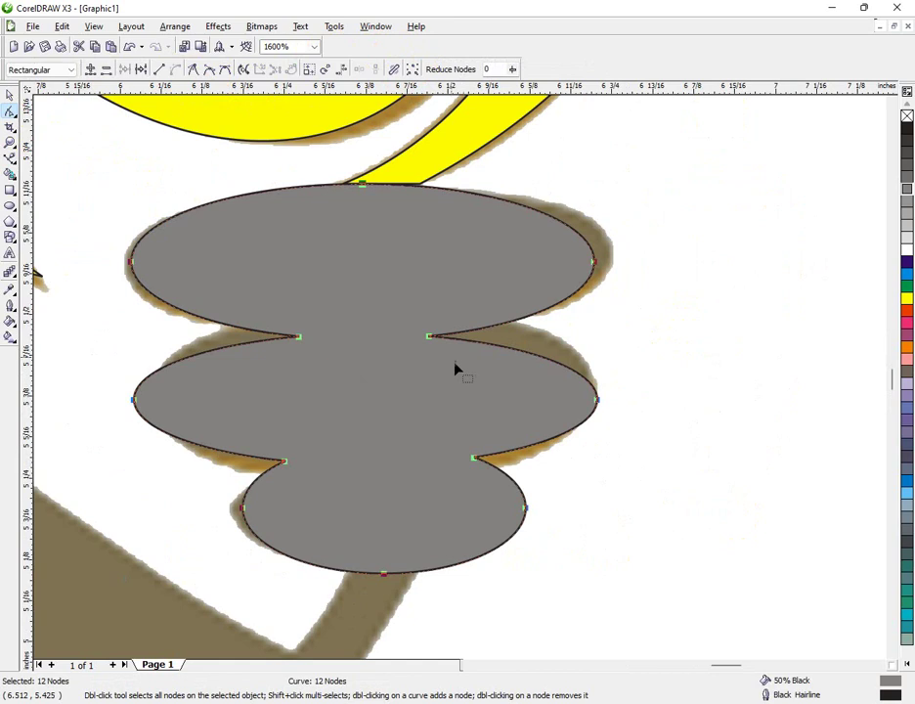
left_click_drag(427, 339, 446, 332)
left_click(557, 402)
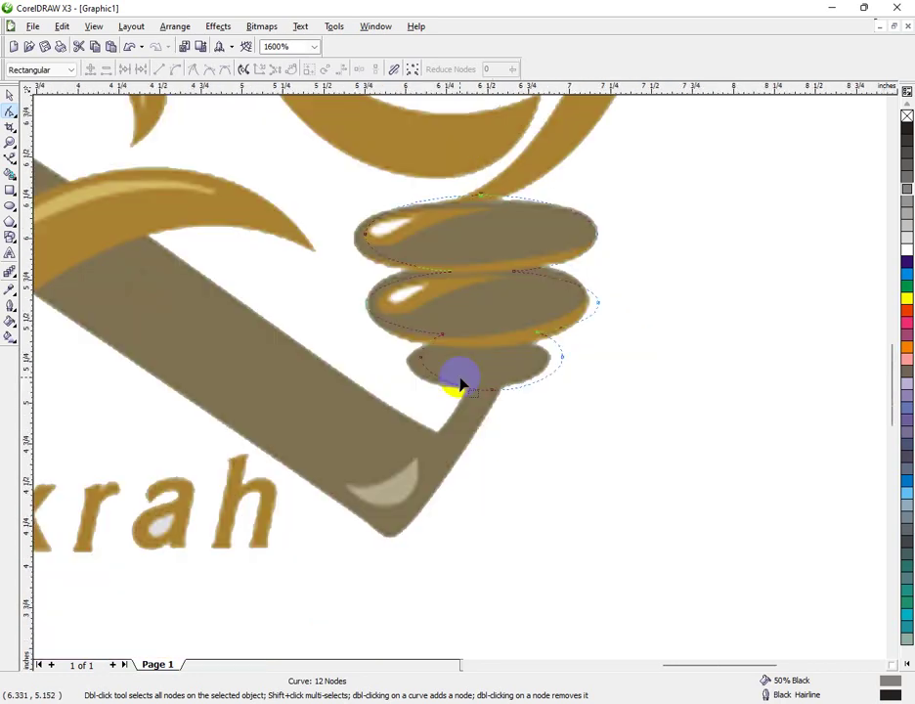
scroll(461, 383, "down", 3)
scroll(461, 383, "down", 3)
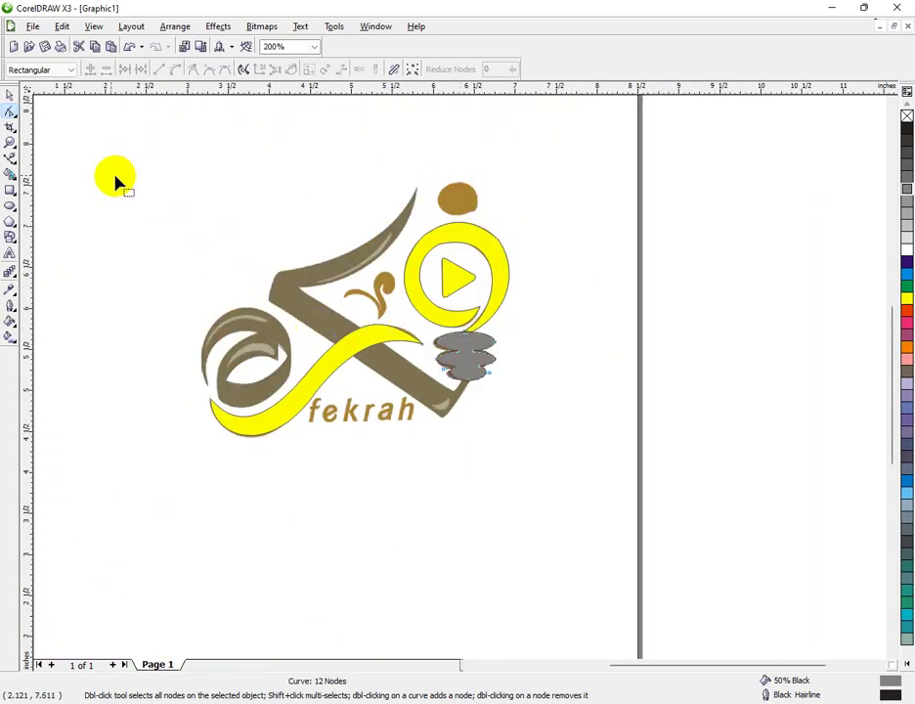
- Shift all nodes of the welded oval shape about 0.034 in left and widen the shape to about 0.729 in
left_click(10, 159)
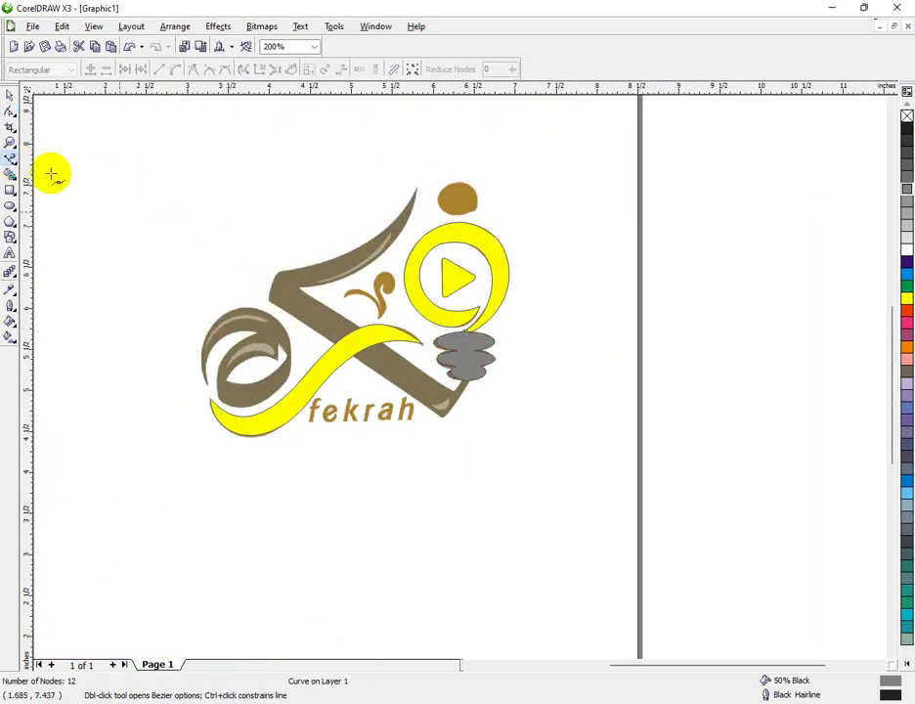
scroll(462, 373, "up", 1)
scroll(440, 332, "up", 3)
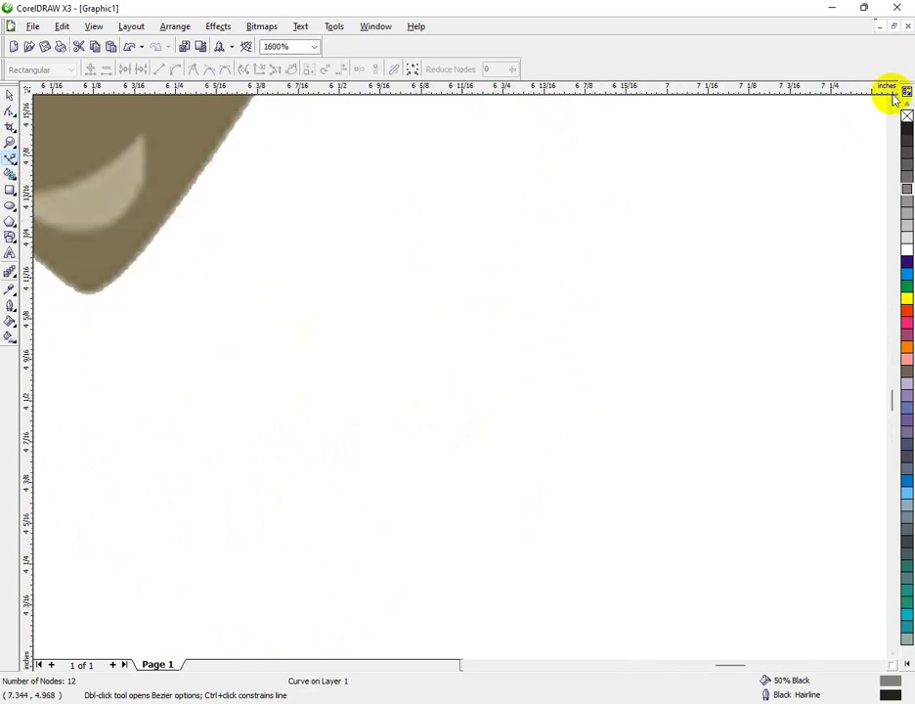
scroll(892, 95, "up", 3)
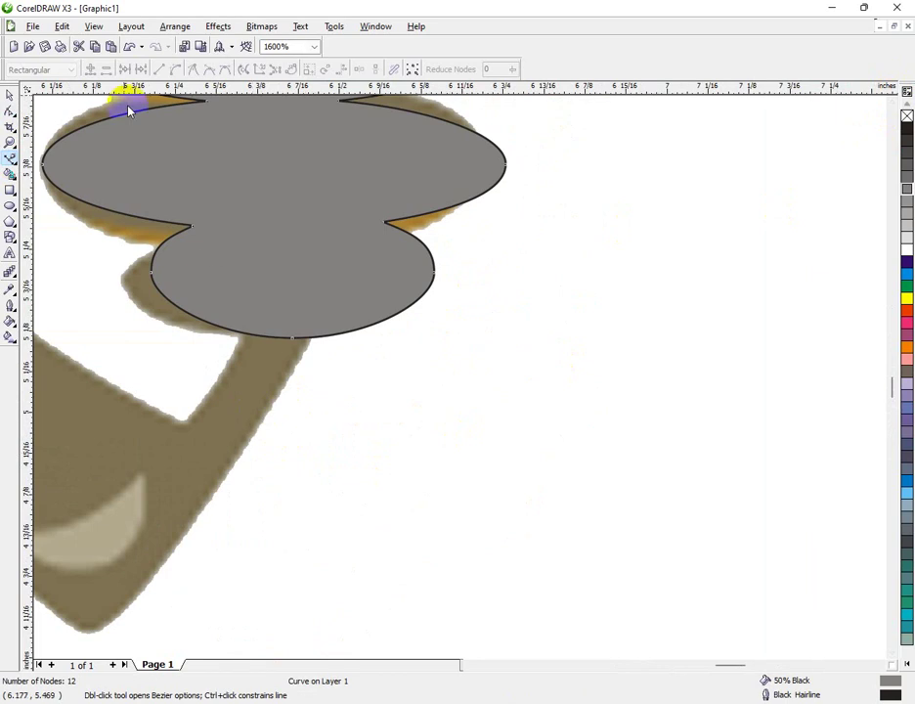
left_click(413, 70)
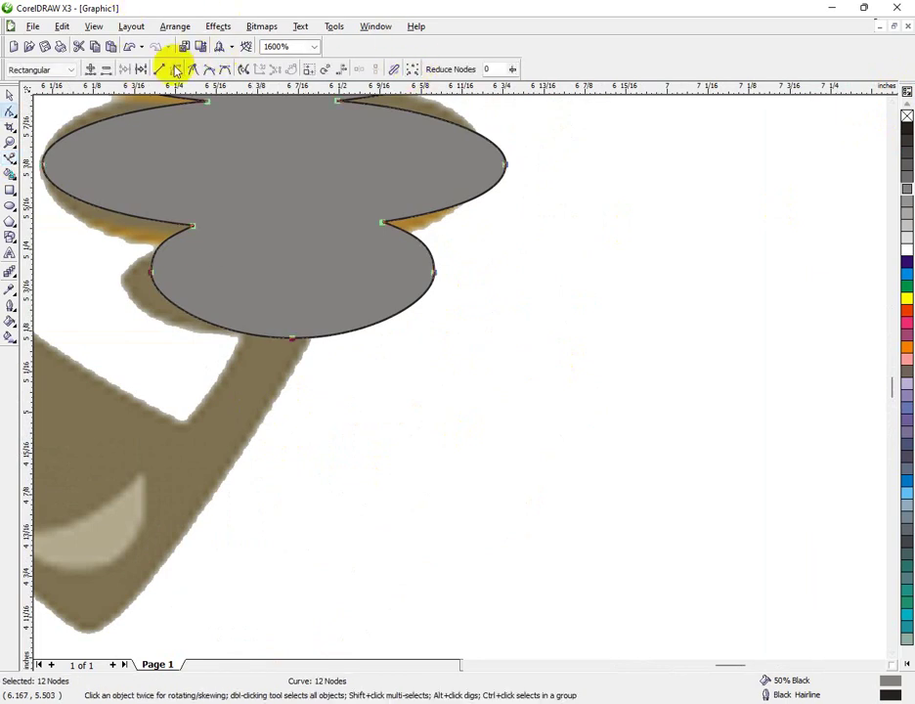
left_click_drag(293, 340, 271, 339)
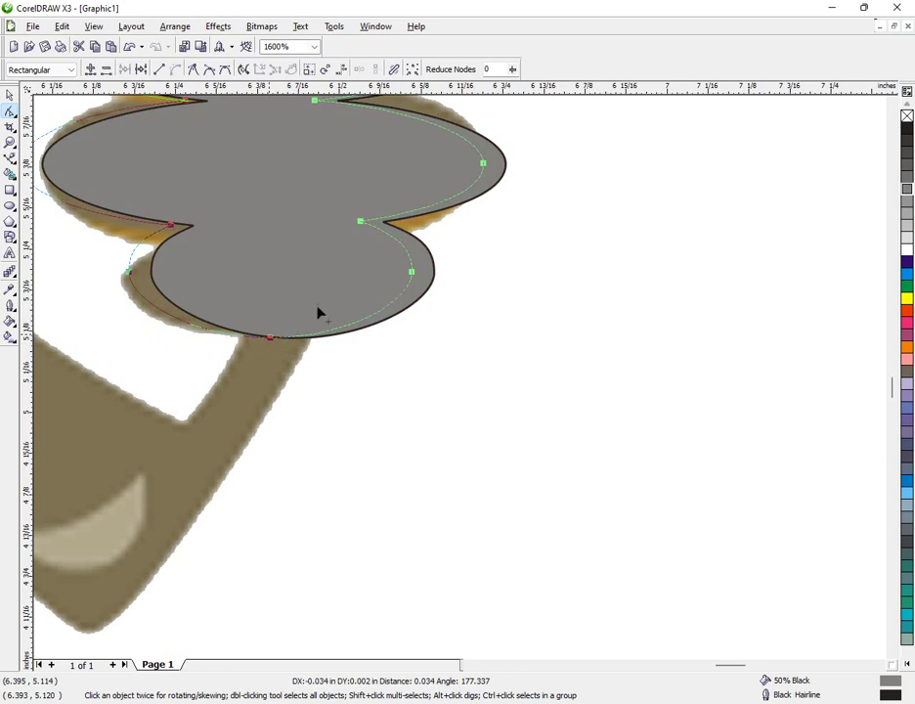
left_click_drag(318, 313, 316, 313)
left_click_drag(484, 137, 479, 166)
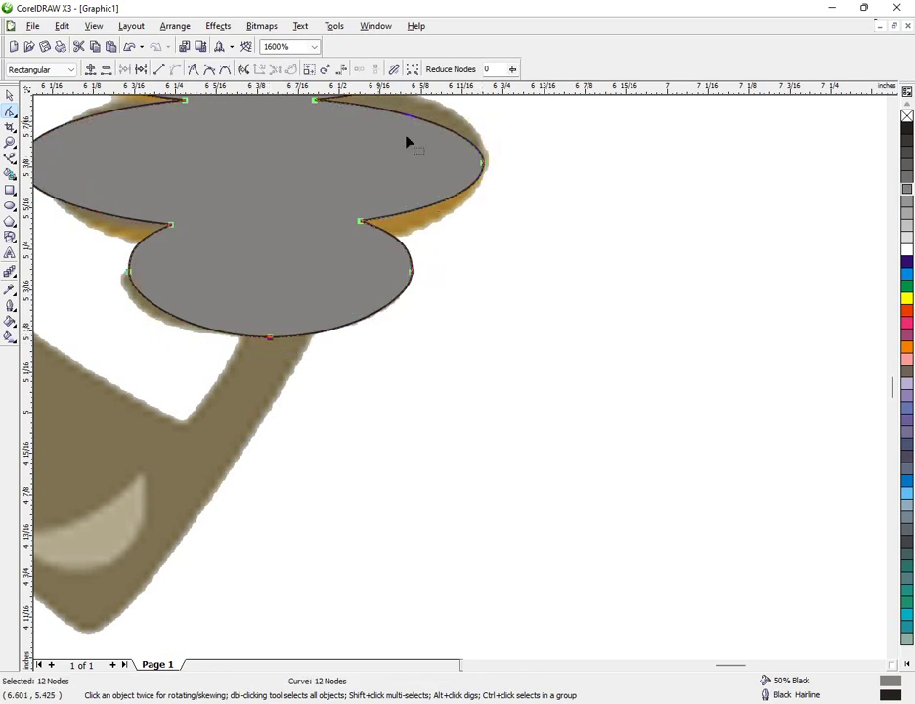
left_click(9, 95)
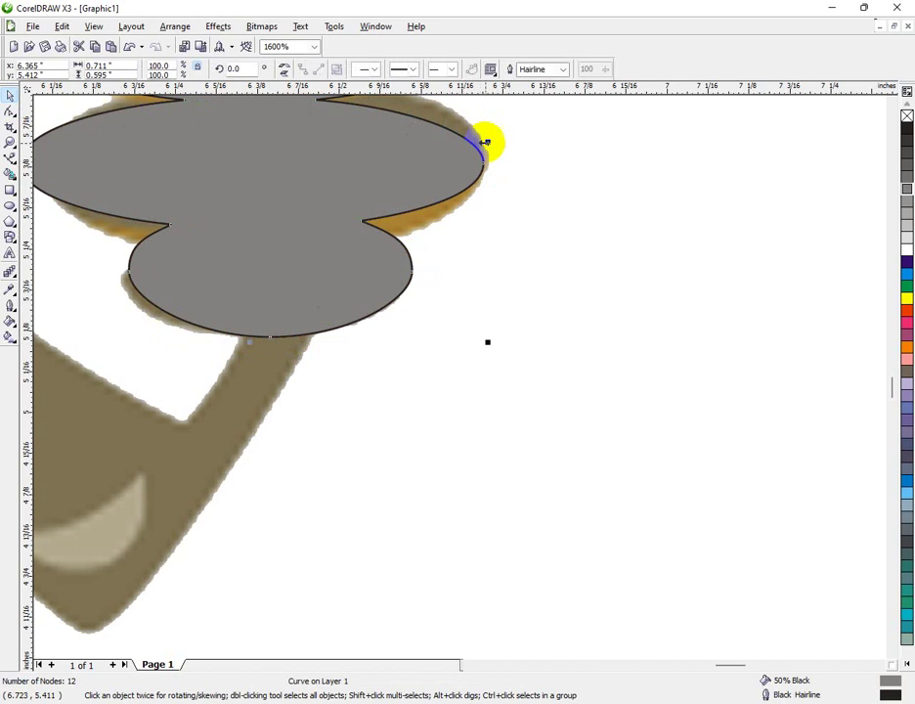
left_click_drag(488, 145, 502, 145)
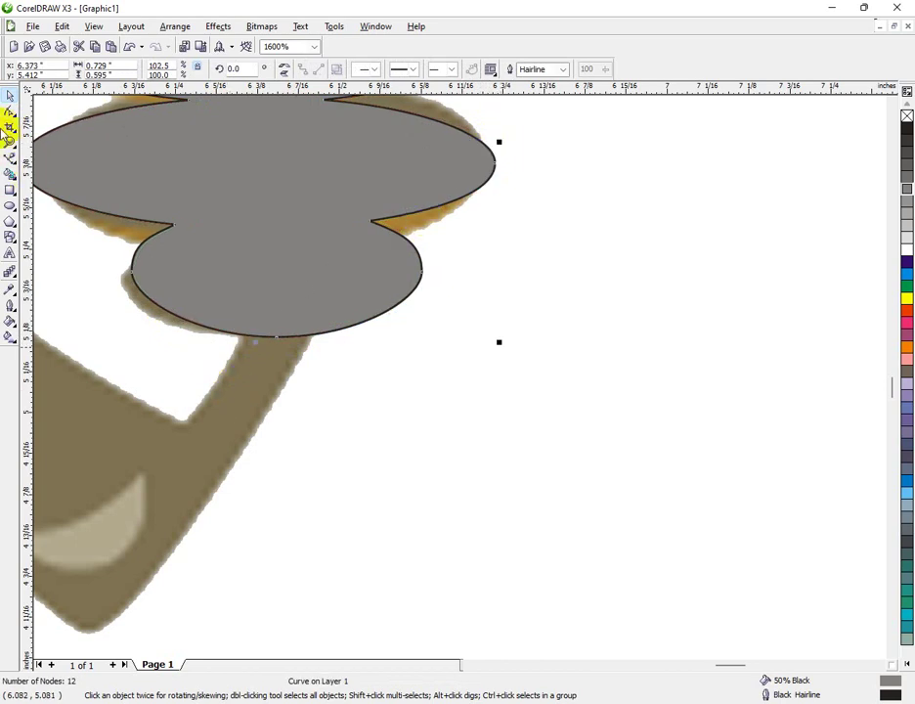
- Send the gray welded oval shape to the back of the page, behind the reference image
left_click(10, 157)
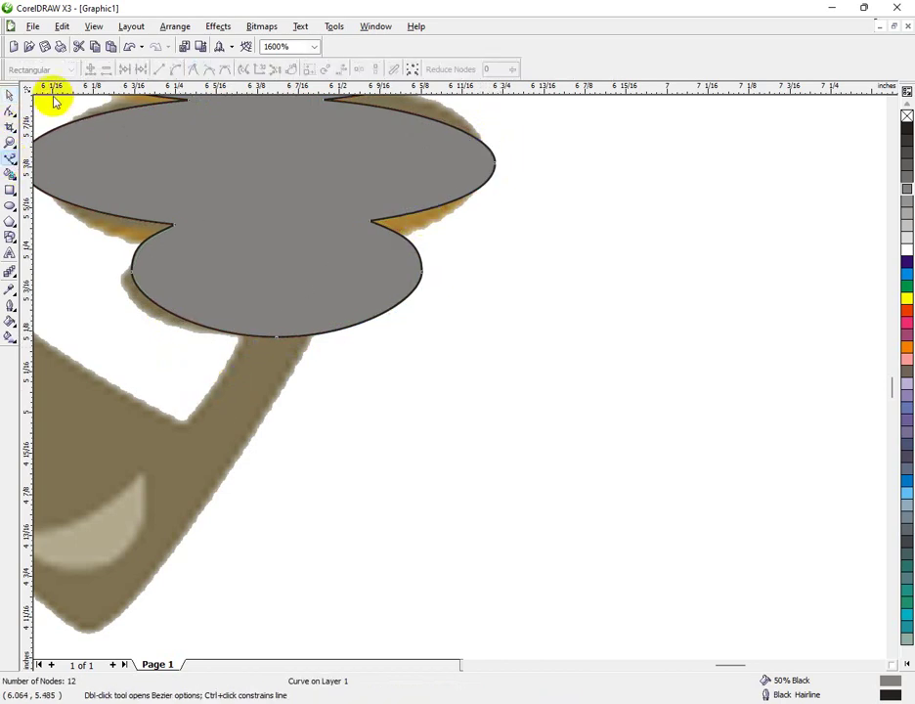
left_click(9, 95)
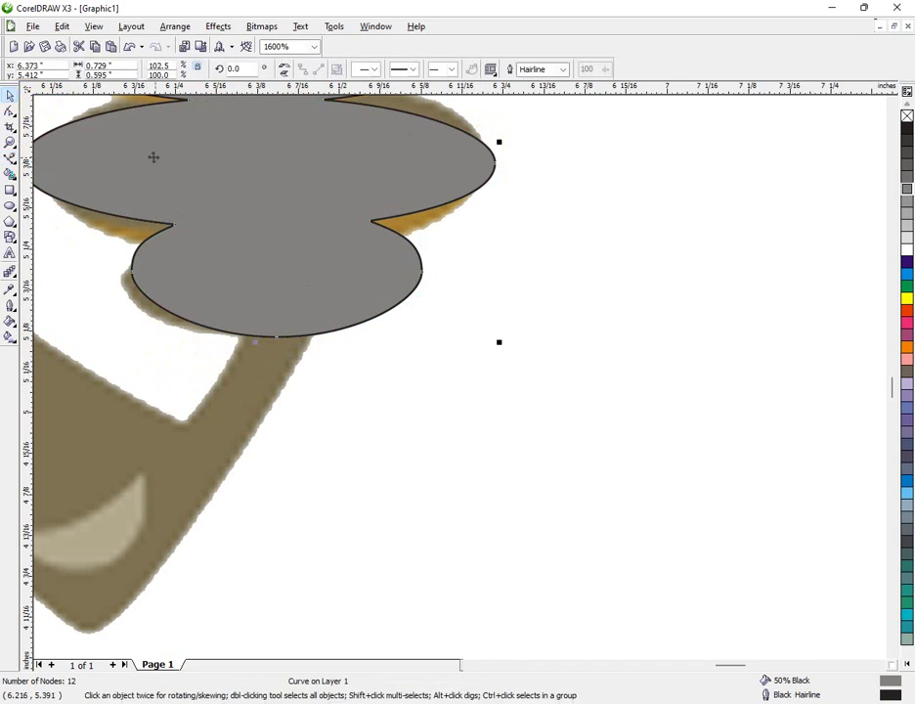
right_click(156, 157)
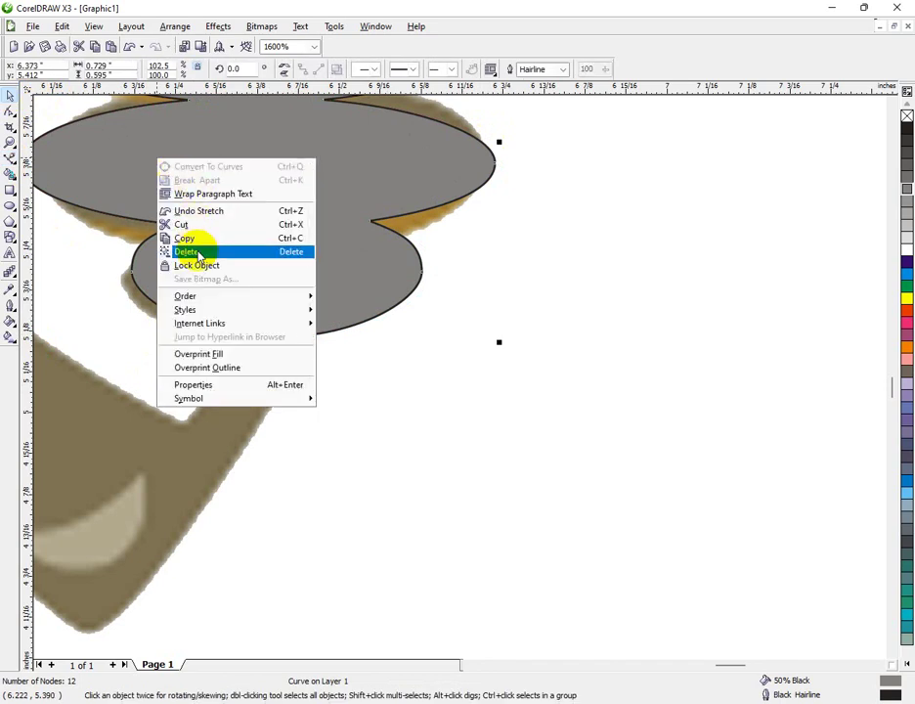
mouse_move(211, 299)
left_click(333, 312)
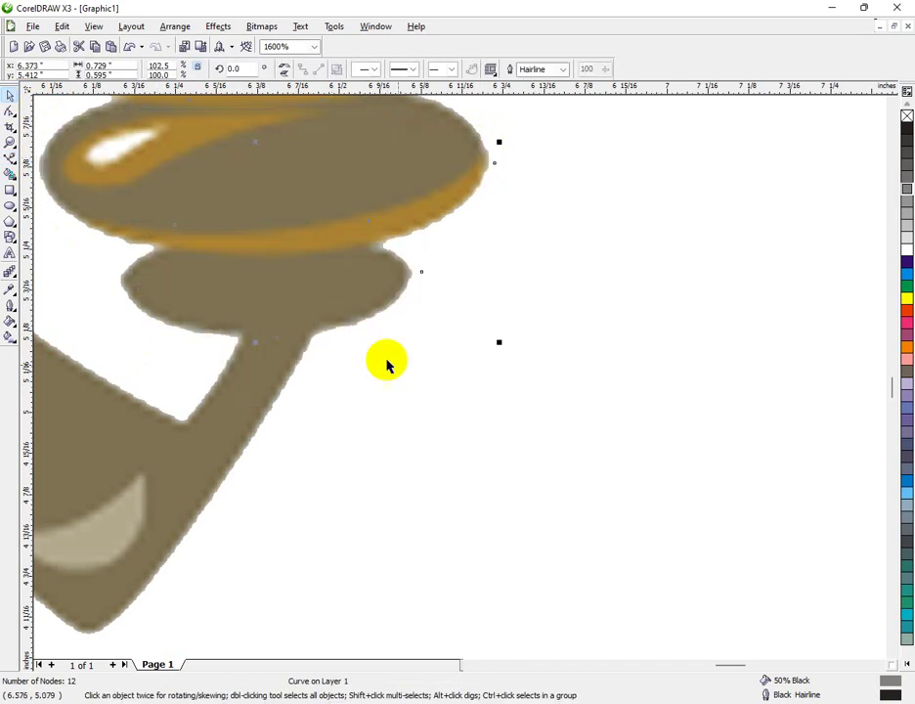
left_click(293, 352)
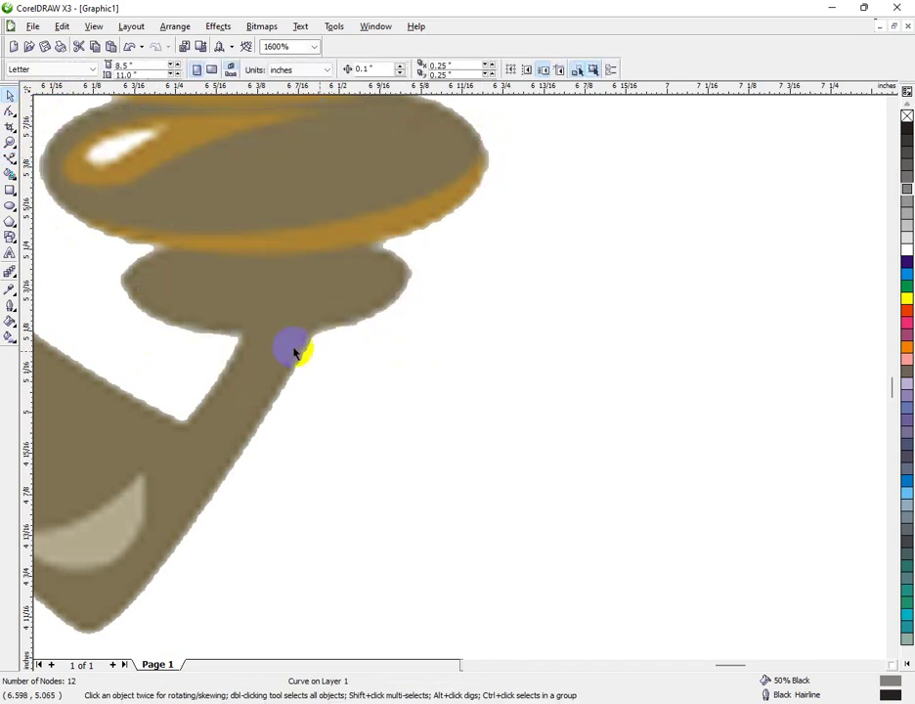
- Start a Bezier outline of the brown stem letter, from its inner lower corner up into the lowest oval and down around the bottom tip
left_click(9, 158)
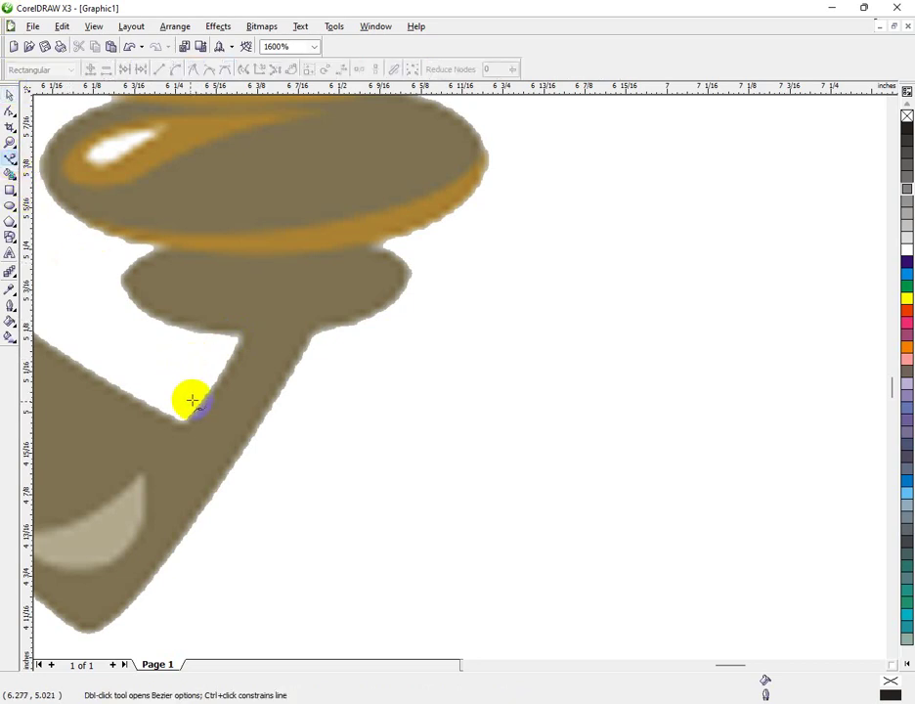
left_click(242, 350)
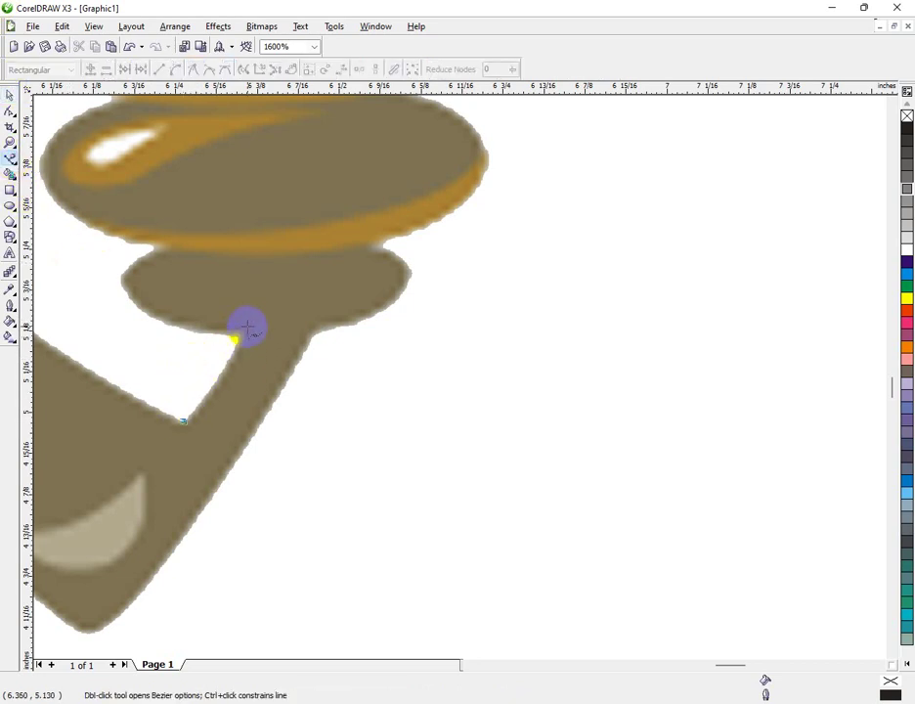
left_click(252, 293)
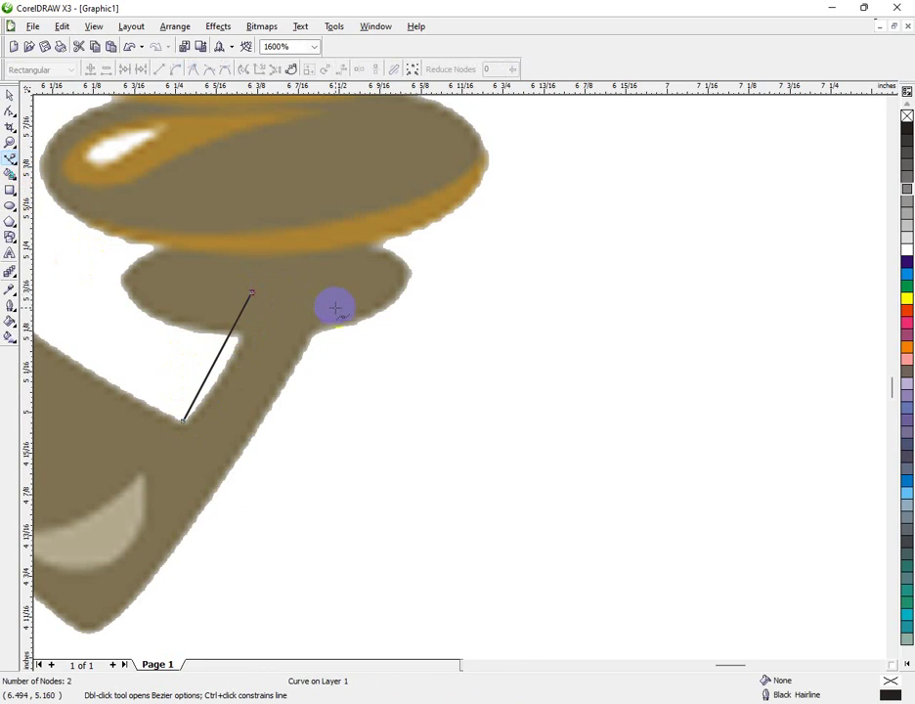
left_click(335, 307)
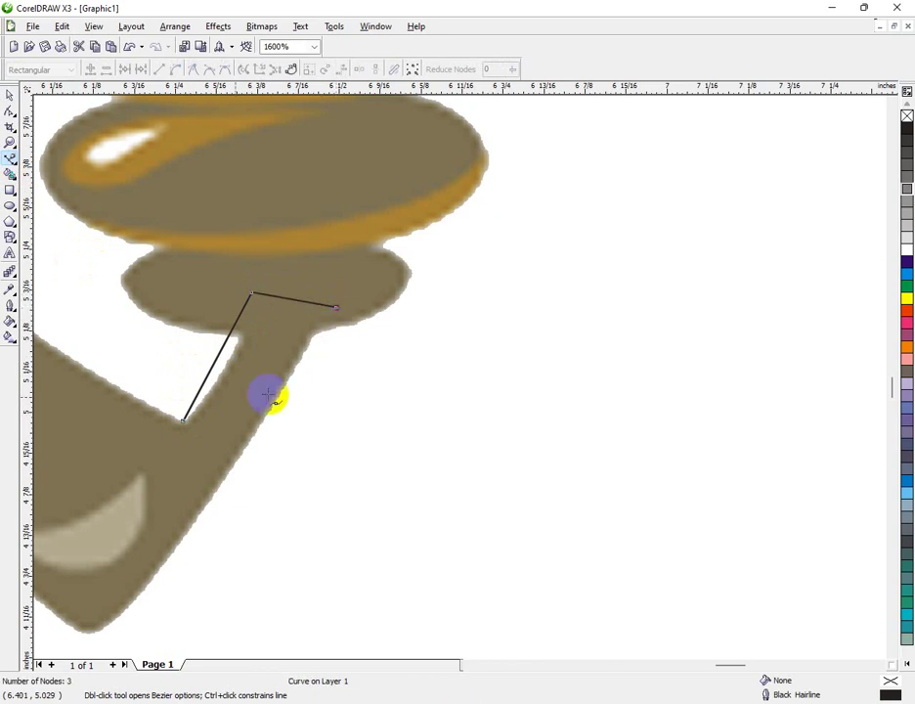
left_click(113, 616)
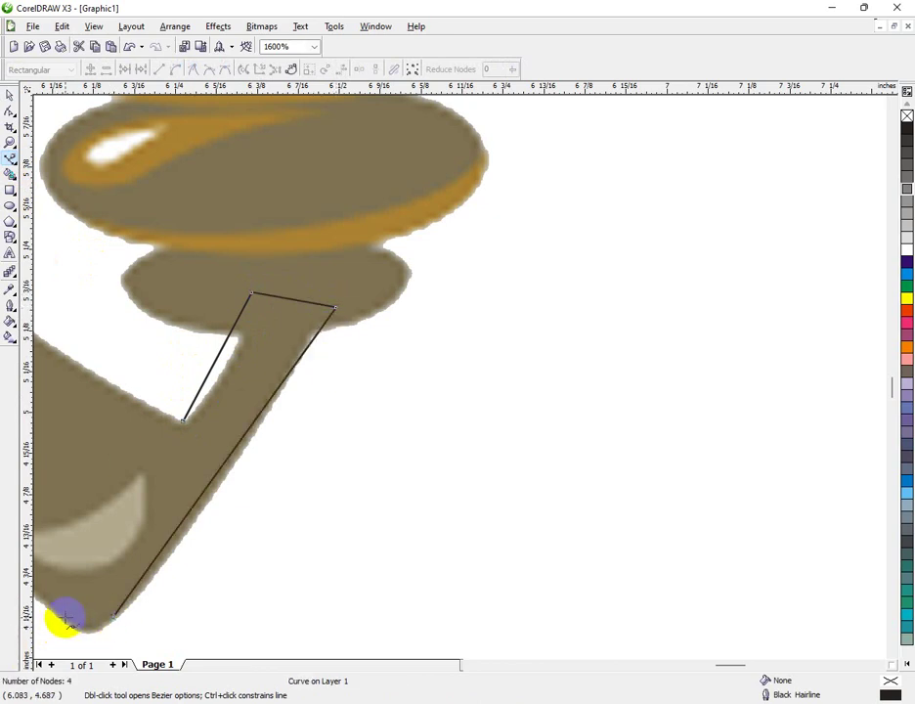
left_click(64, 617)
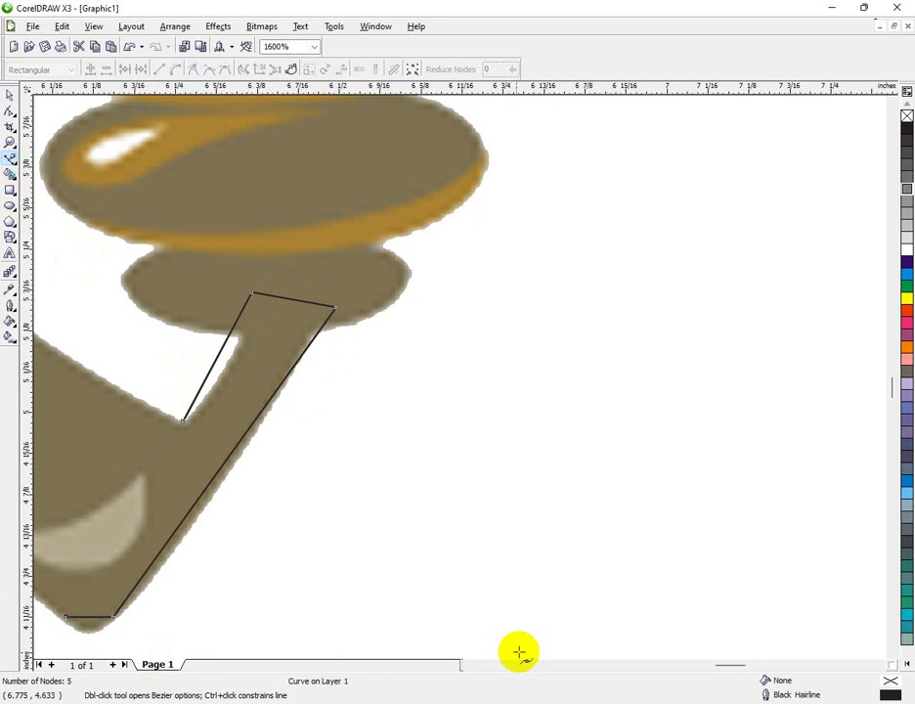
- Continue the stem letter's outline along its long lower edge to the far corner and up to the rounded upper corner
left_click(467, 665)
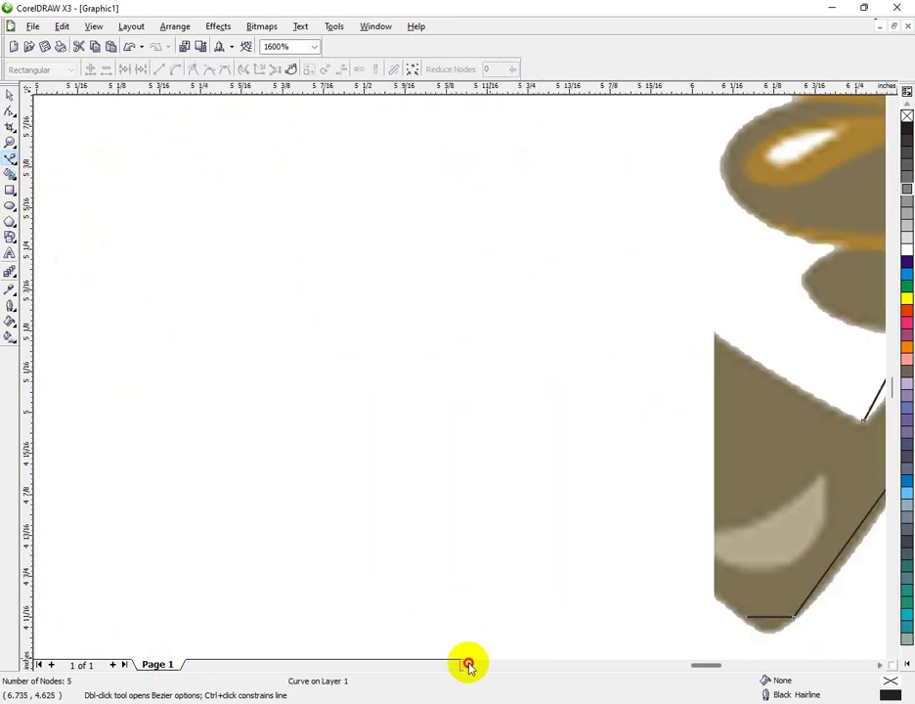
scroll(459, 378, "down", 3)
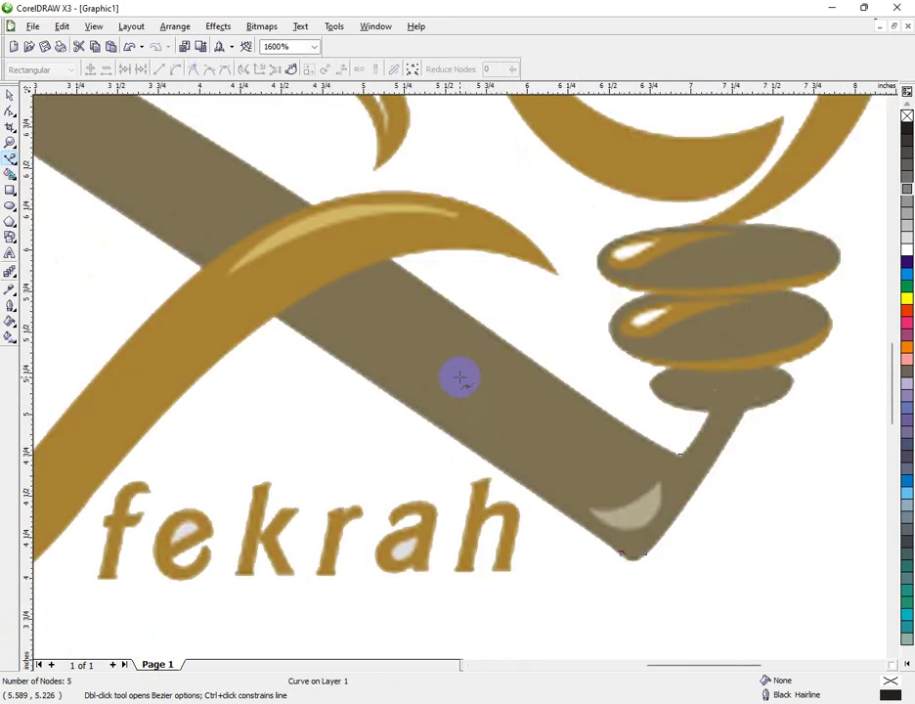
scroll(460, 378, "down", 3)
scroll(382, 334, "down", 3)
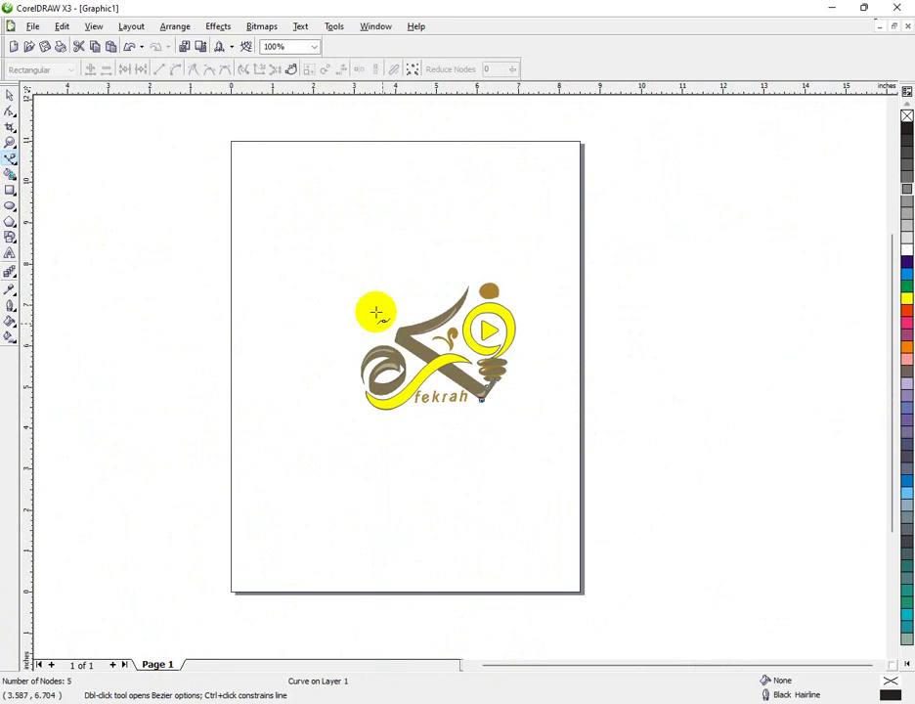
scroll(459, 376, "up", 3)
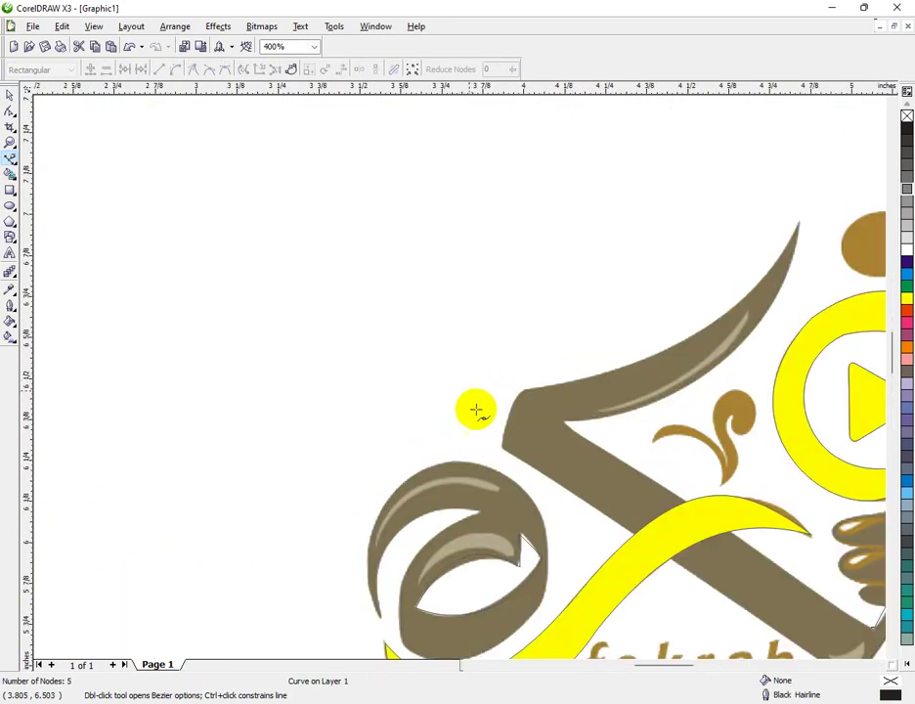
scroll(477, 409, "up", 1)
left_click(525, 515)
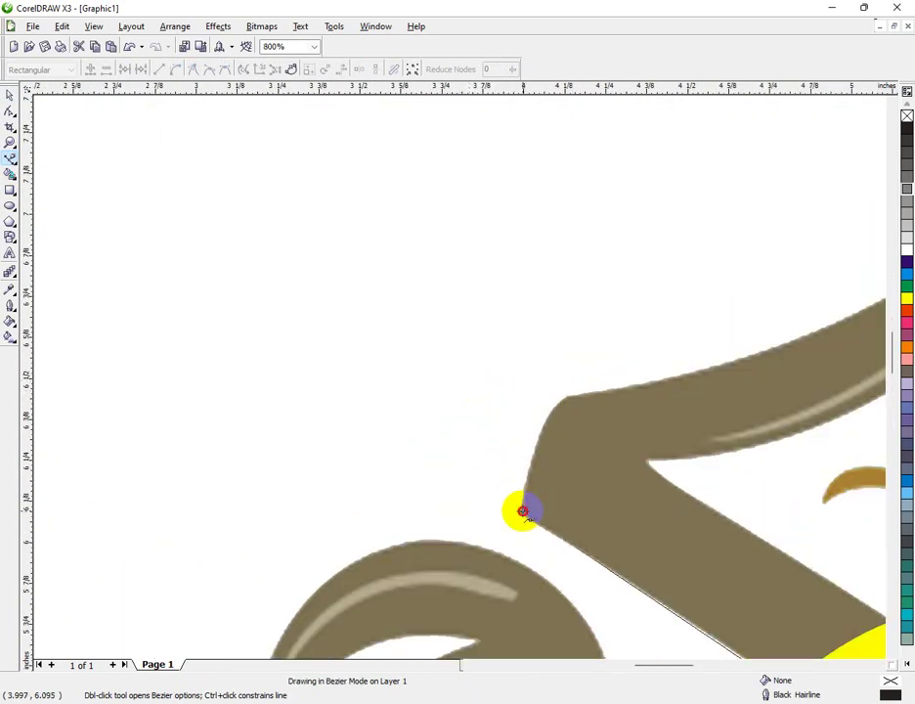
left_click(567, 395)
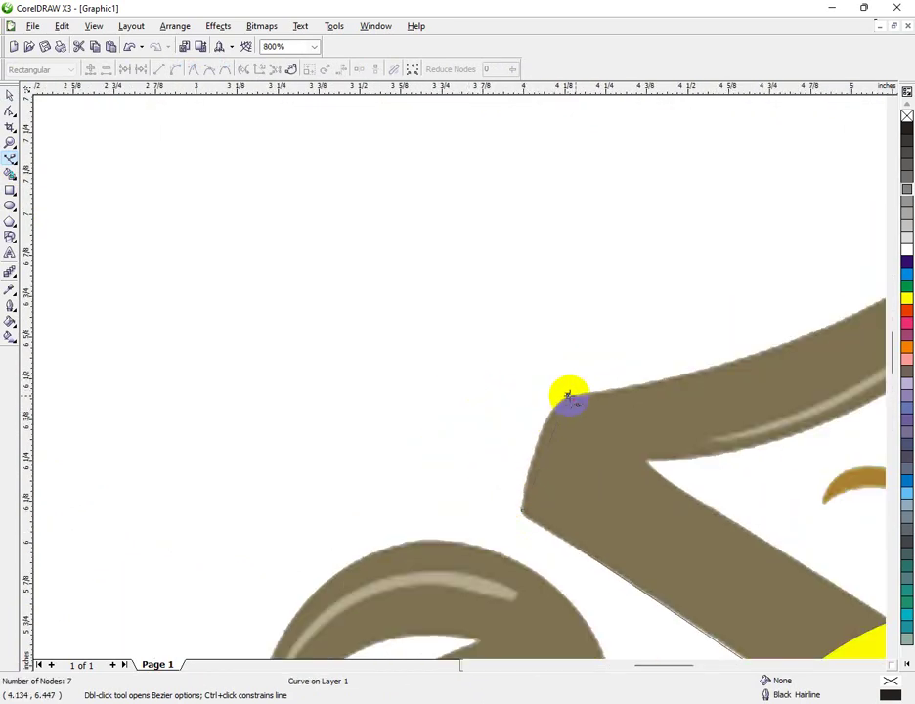
- Extend the stem letter's outline to the pointed tip and back to the inner bend, and close it at the starting corner
left_click(882, 666)
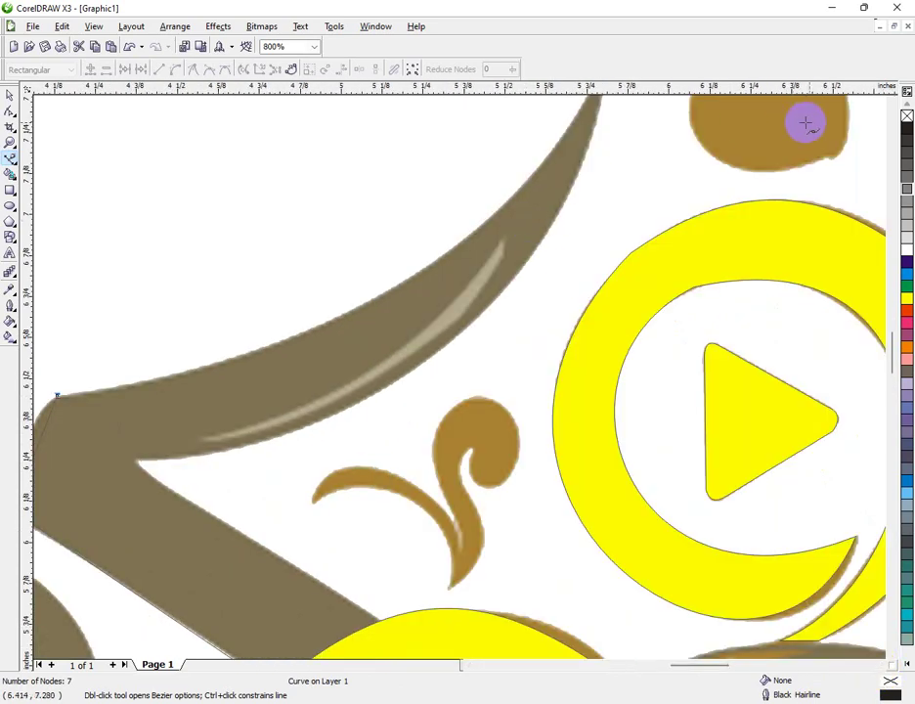
scroll(460, 377, "down", 1)
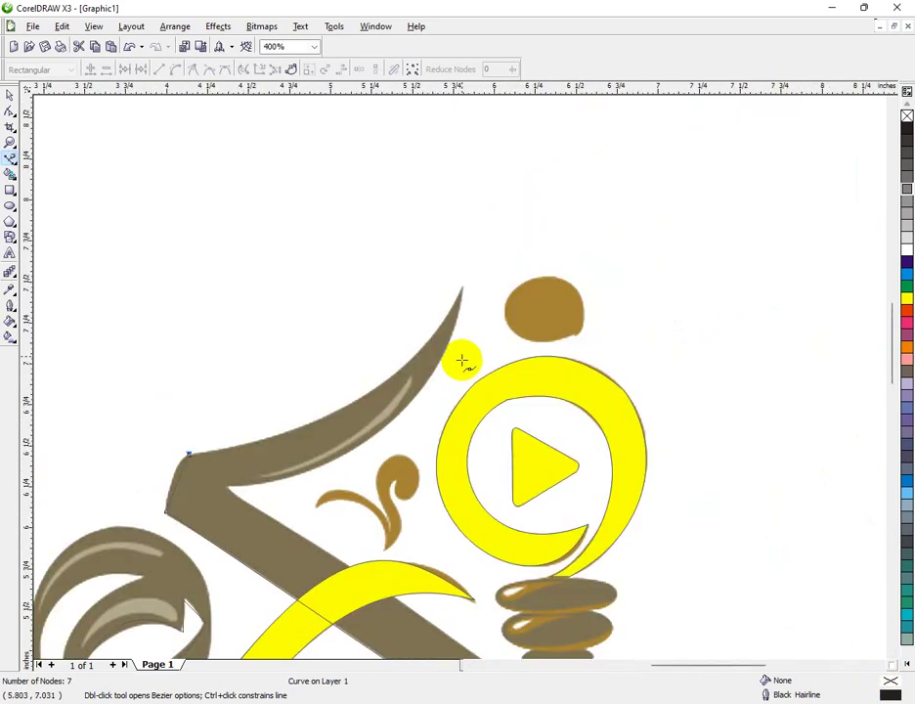
left_click(462, 286)
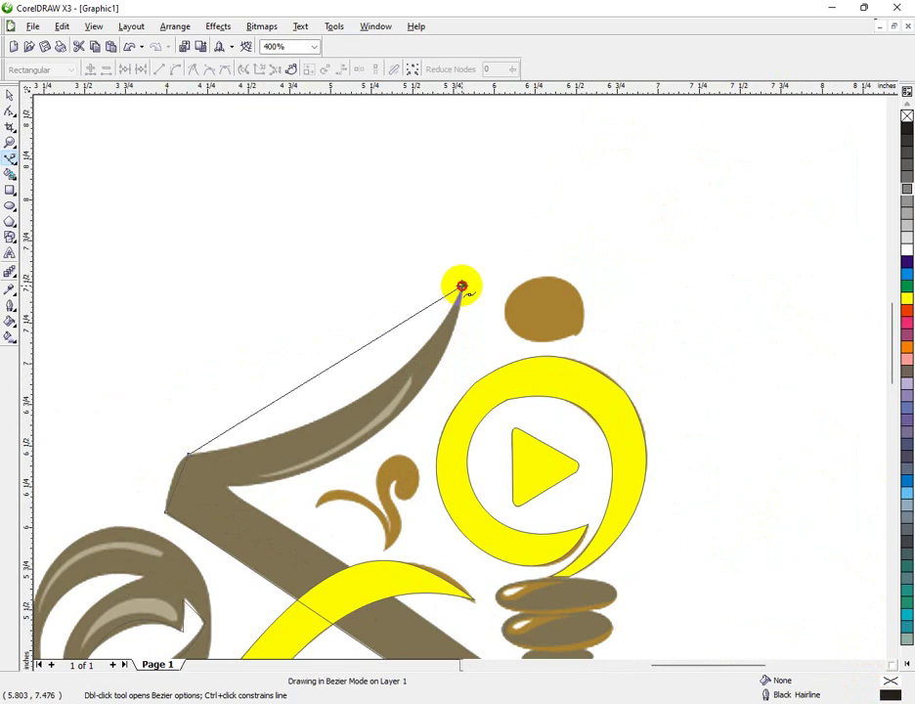
left_click(230, 487)
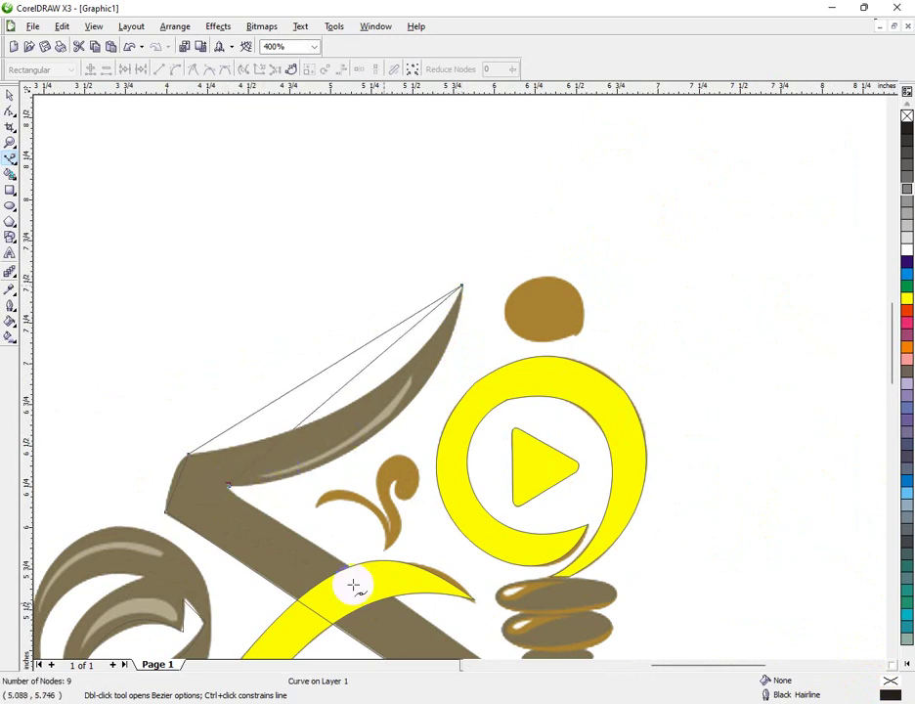
left_click(890, 655)
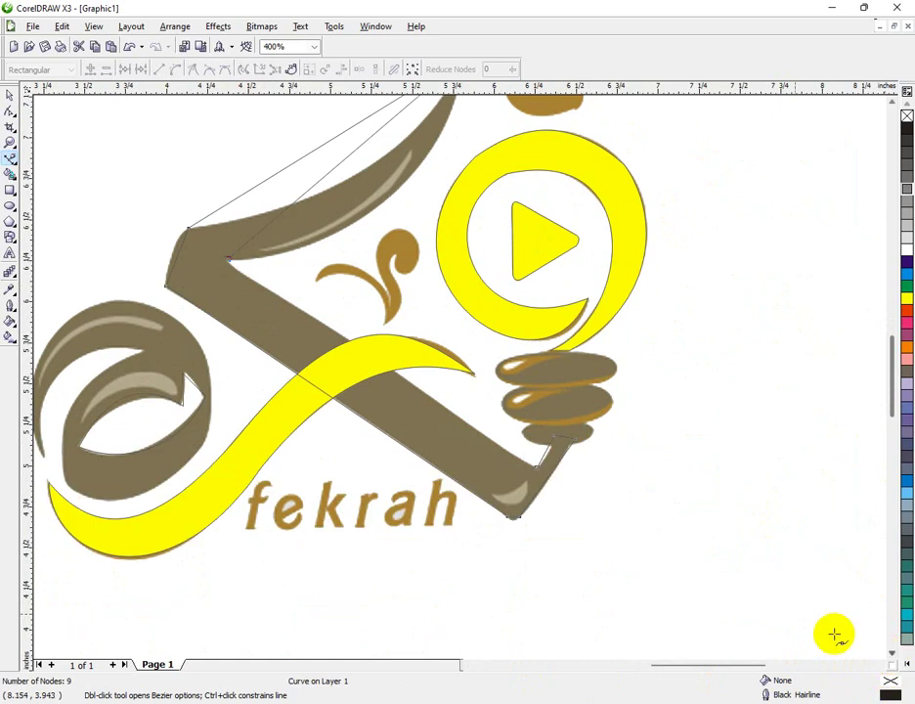
left_click(538, 465)
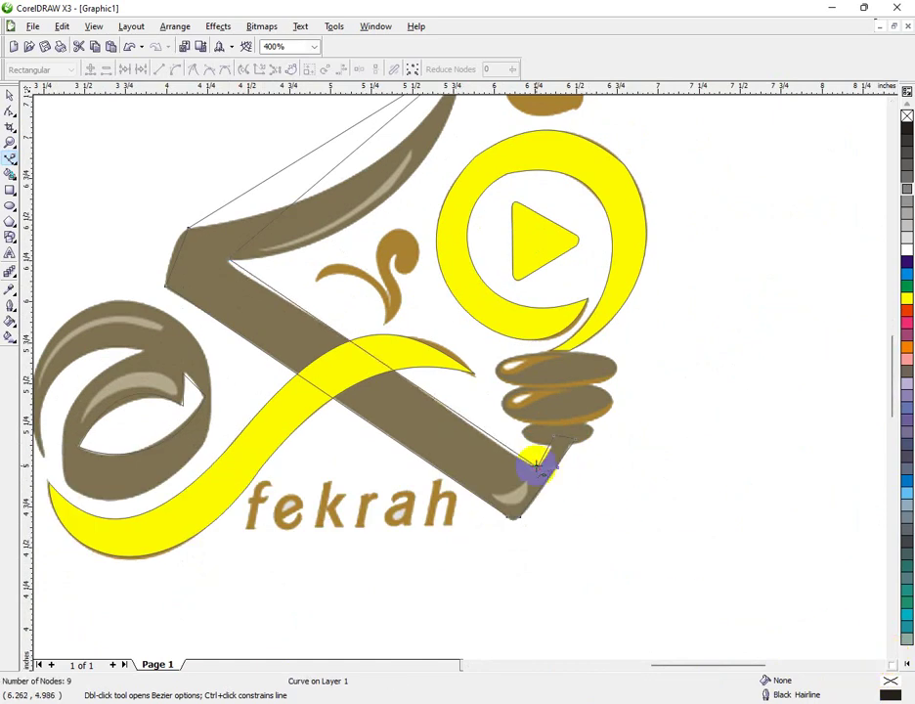
- Convert all of the stem outline's segments to curves and bend both edges of the upper arm to follow the reference
left_click(8, 95)
left_click(10, 111)
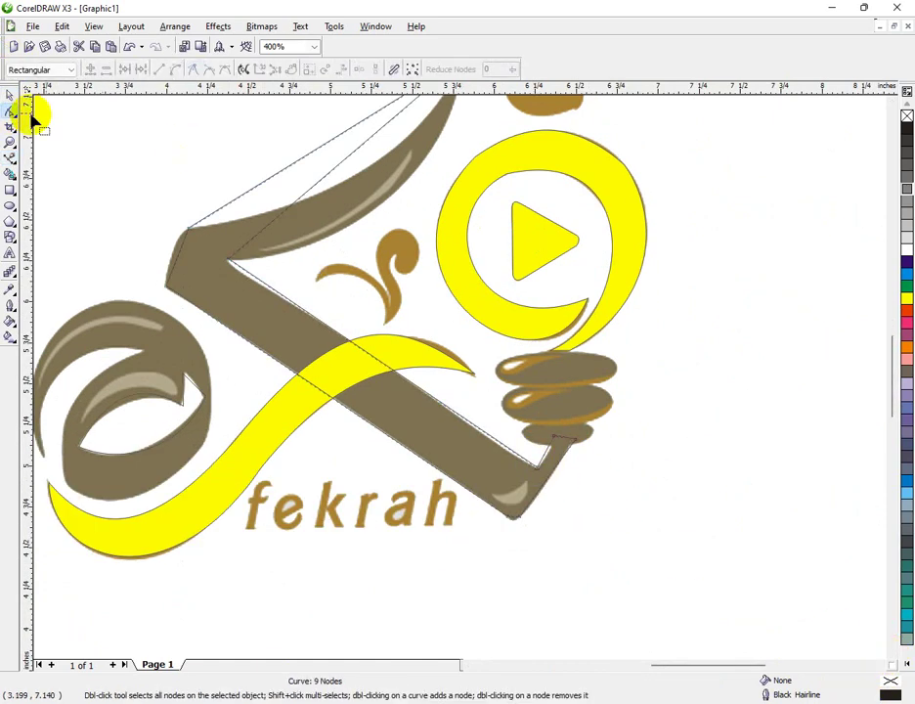
left_click(413, 69)
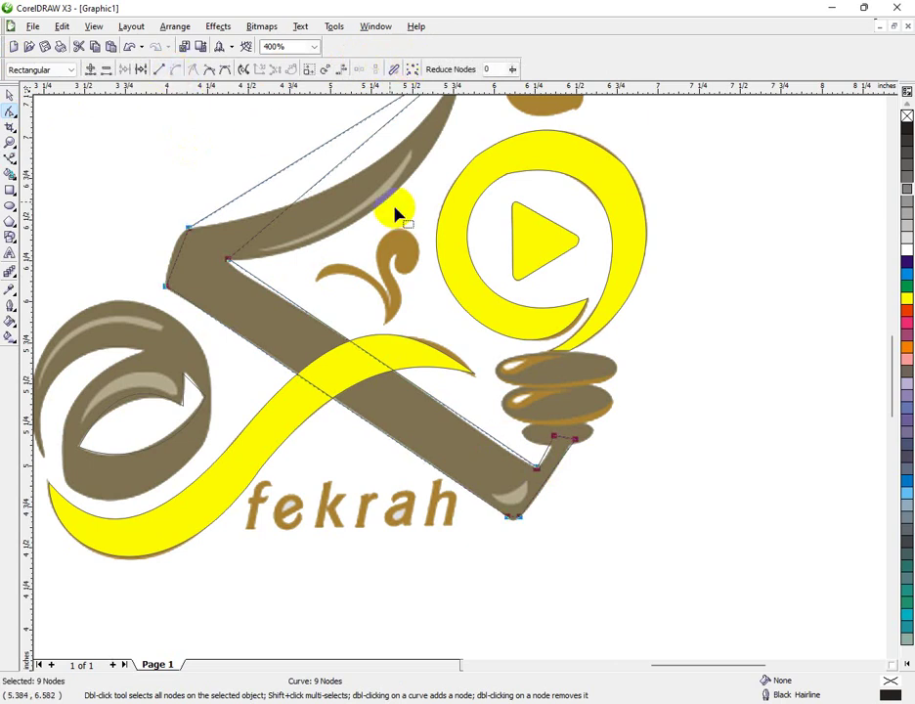
left_click(353, 153)
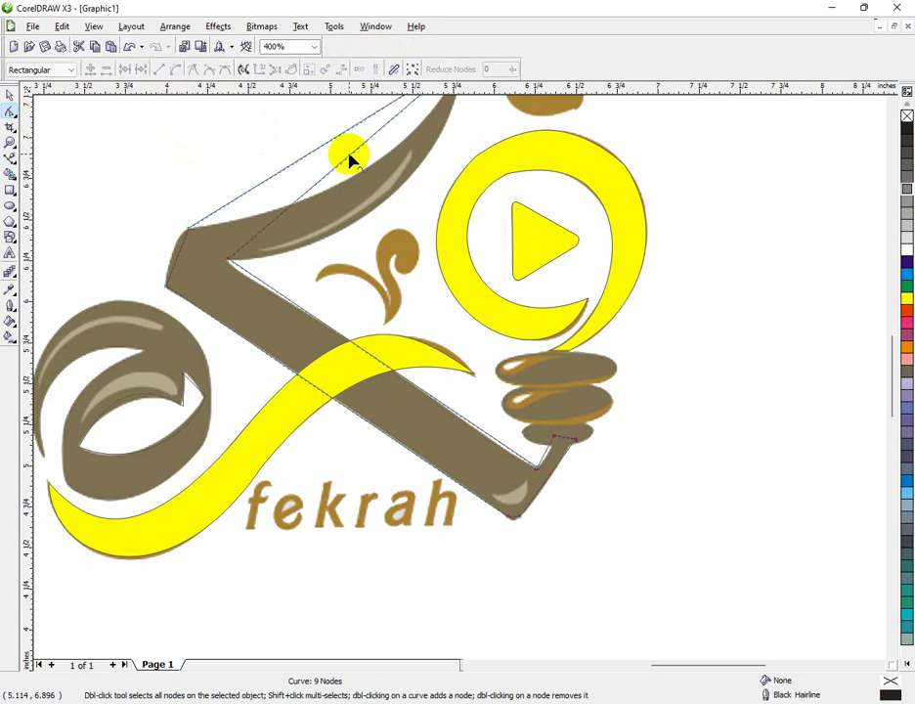
mouse_move(351, 159)
left_mouse_down()
mouse_move(379, 177)
mouse_move(387, 201)
mouse_move(351, 158)
mouse_move(359, 174)
left_mouse_up()
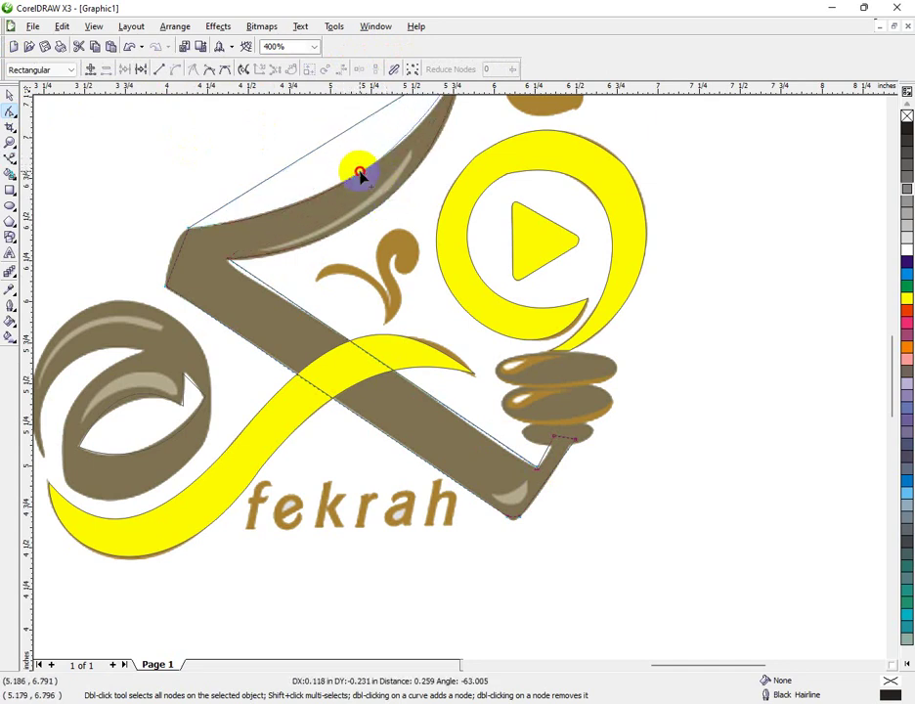
left_click(892, 102)
left_click(892, 102)
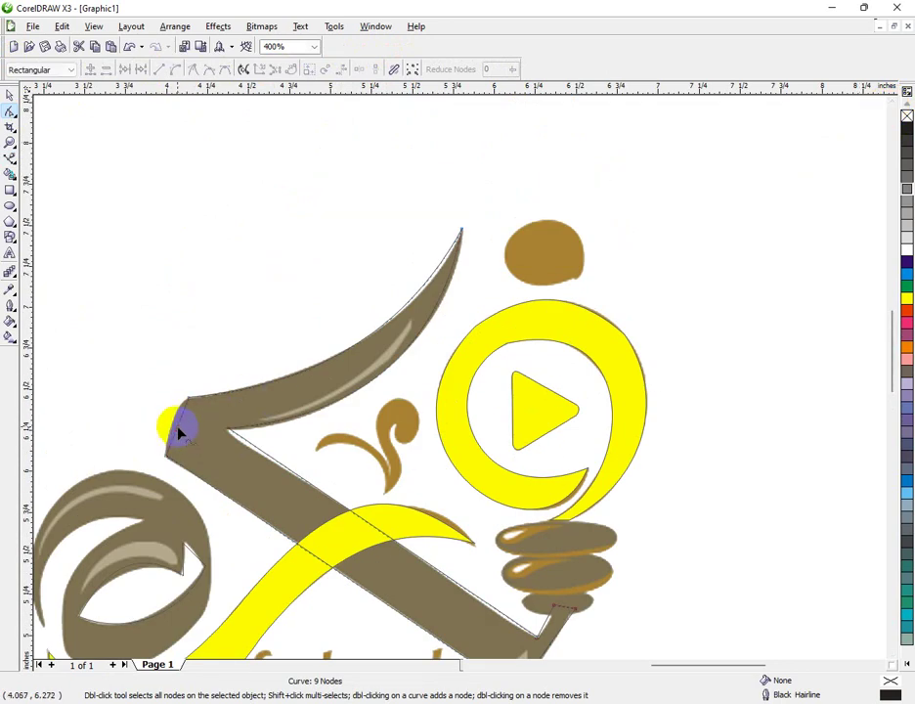
- Adjust the stem outline's corner, inner and neck edges to the reference, and fill the shape with 50% Black
left_click_drag(175, 423, 176, 423)
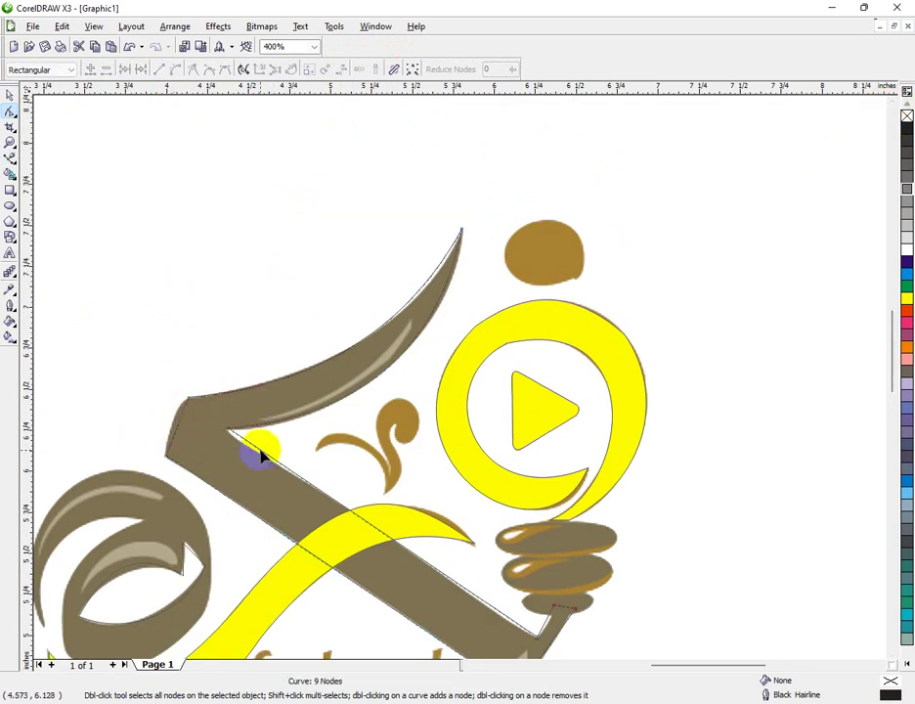
left_click_drag(260, 451, 284, 485)
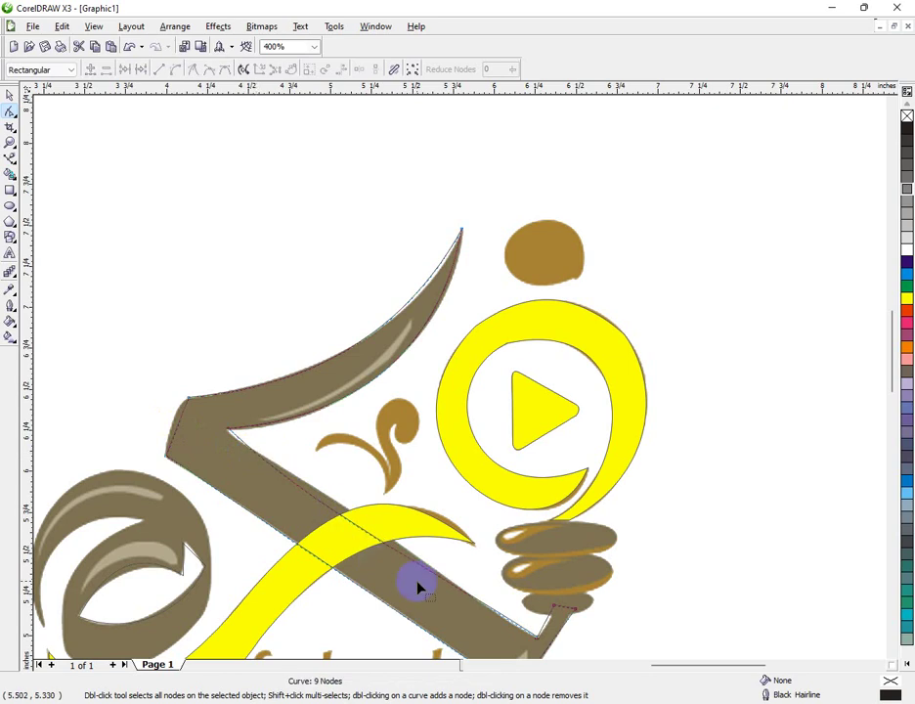
left_click_drag(545, 626, 549, 630)
left_click(11, 94)
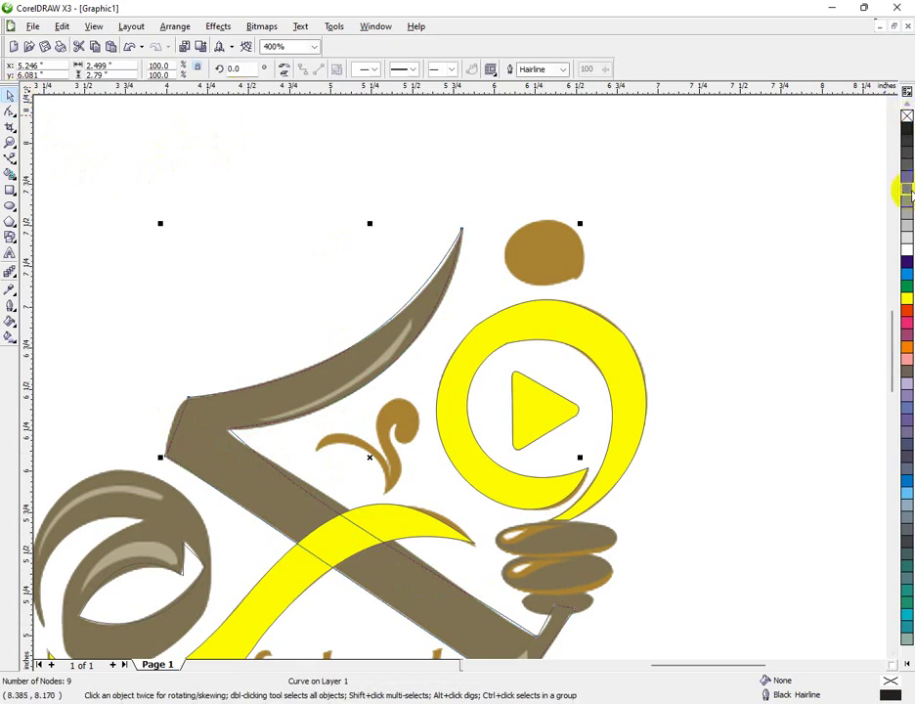
left_click(905, 189)
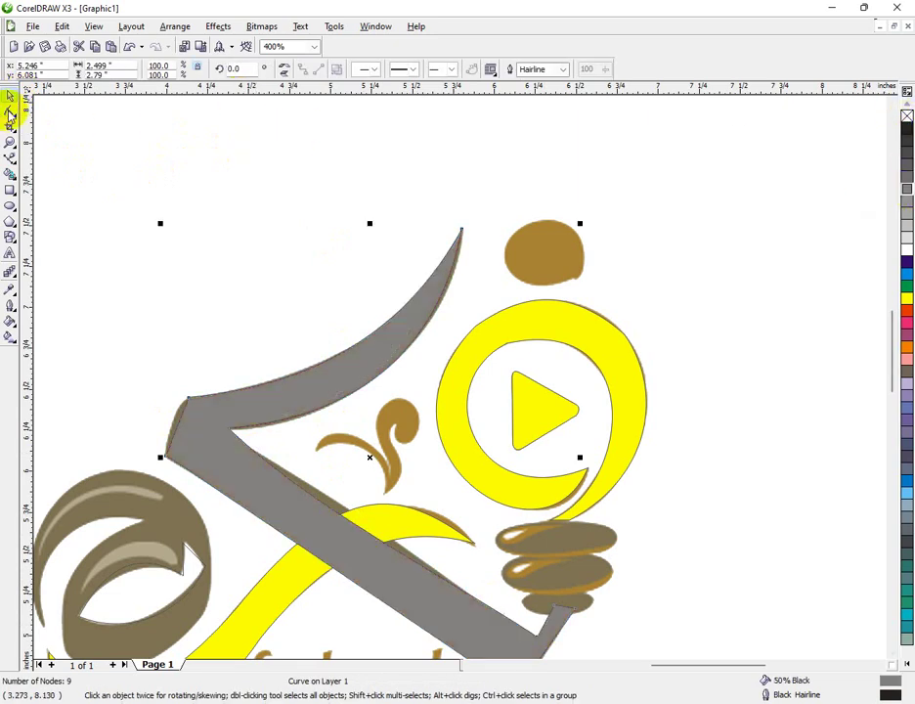
- Draw an ellipse about 0.48 by 0.327 in over the brown dot above the ring and fill it yellow
left_click(10, 207)
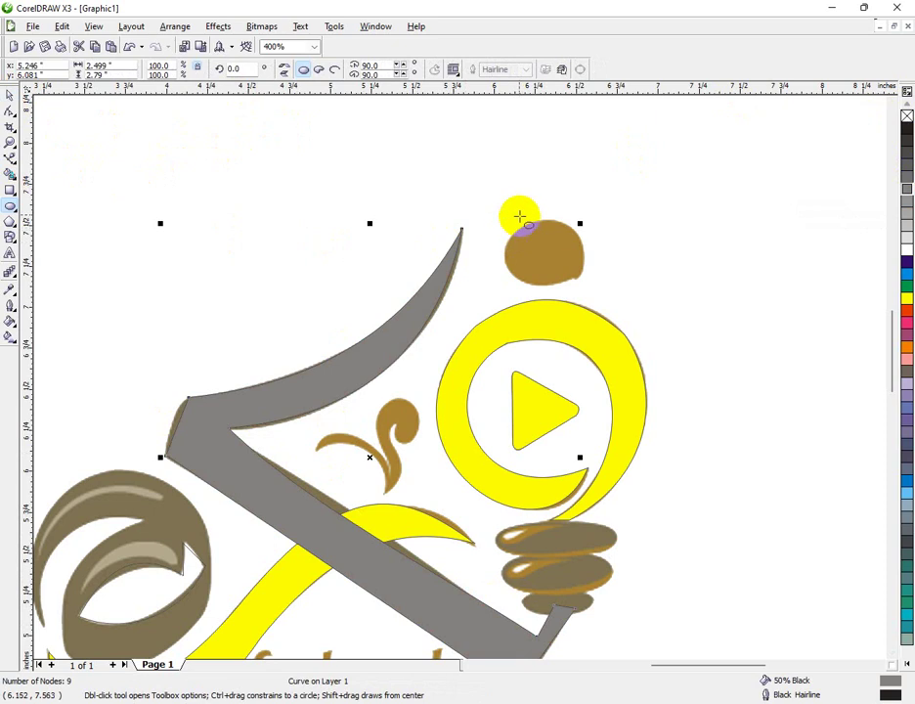
left_click_drag(506, 205, 590, 284)
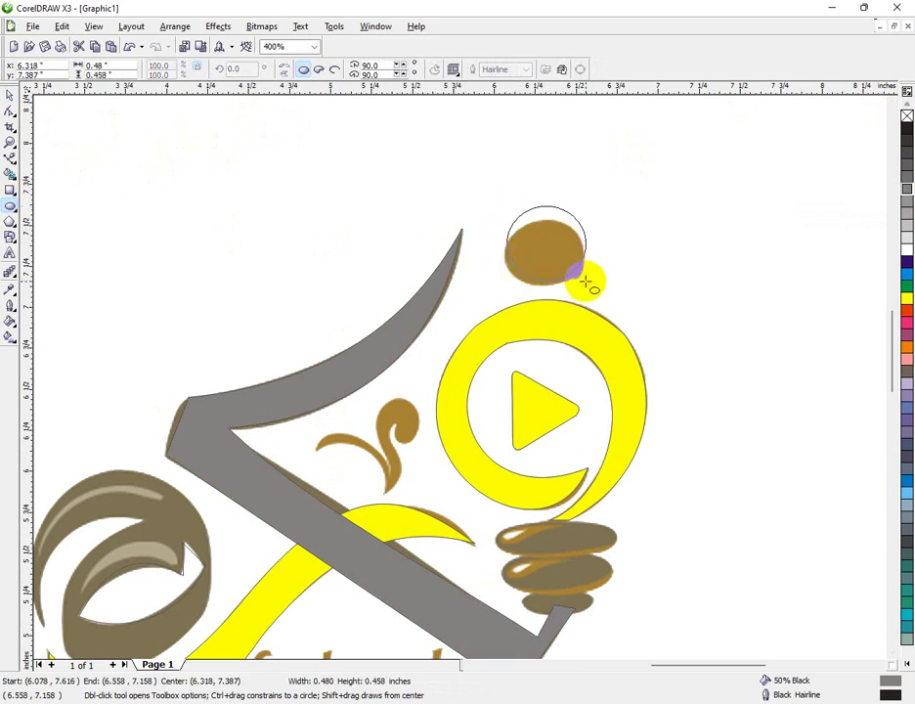
left_click_drag(545, 199, 546, 223)
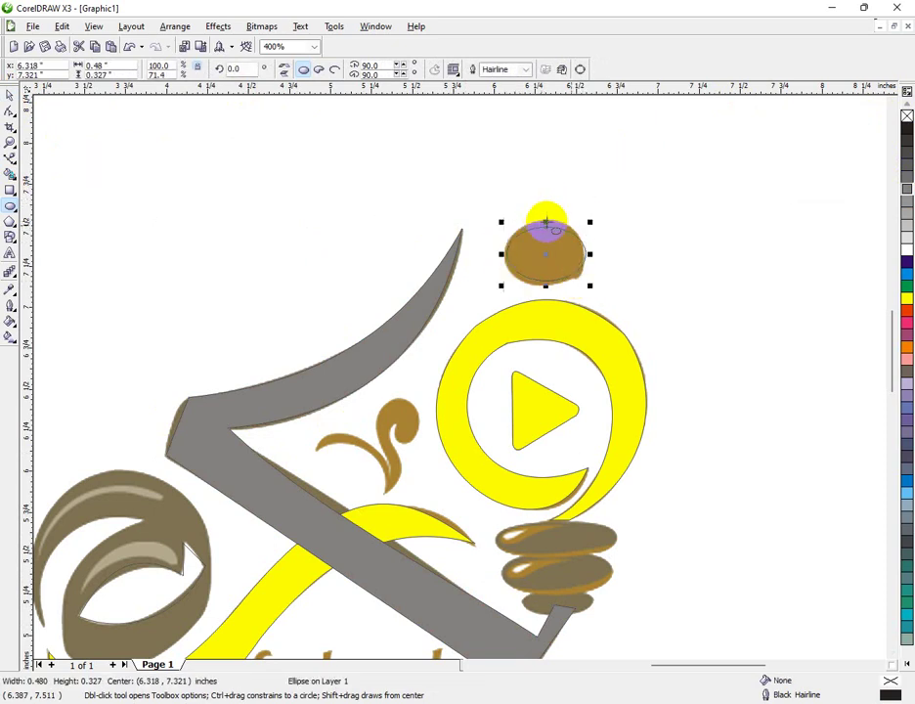
left_click(907, 299)
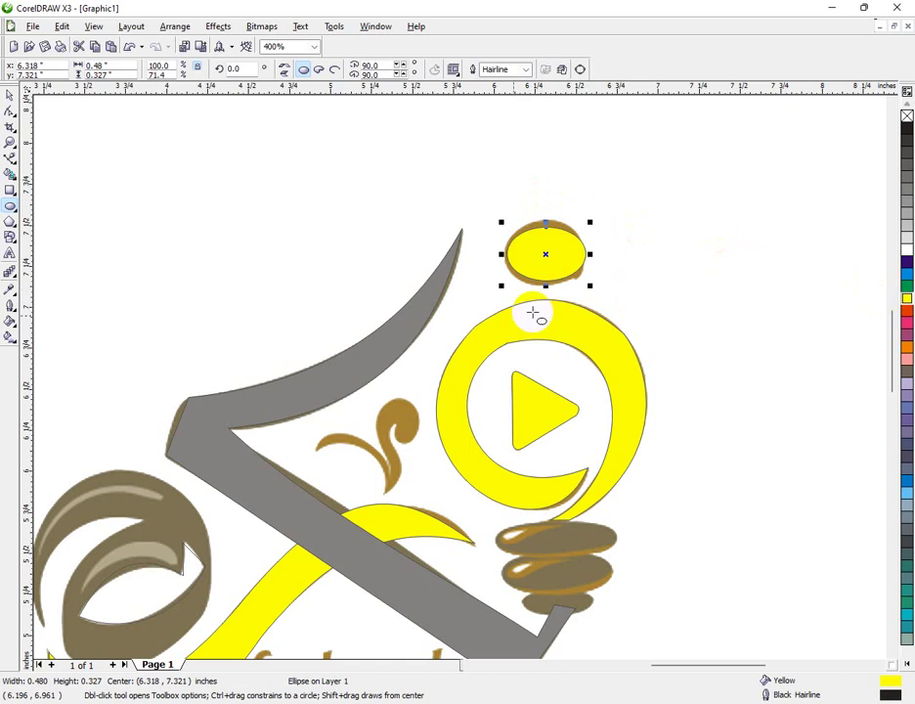
- Unlock the reference bitmap and move it about 2.26 in upward, away from the traced shapes
left_click(8, 98)
left_click(306, 445)
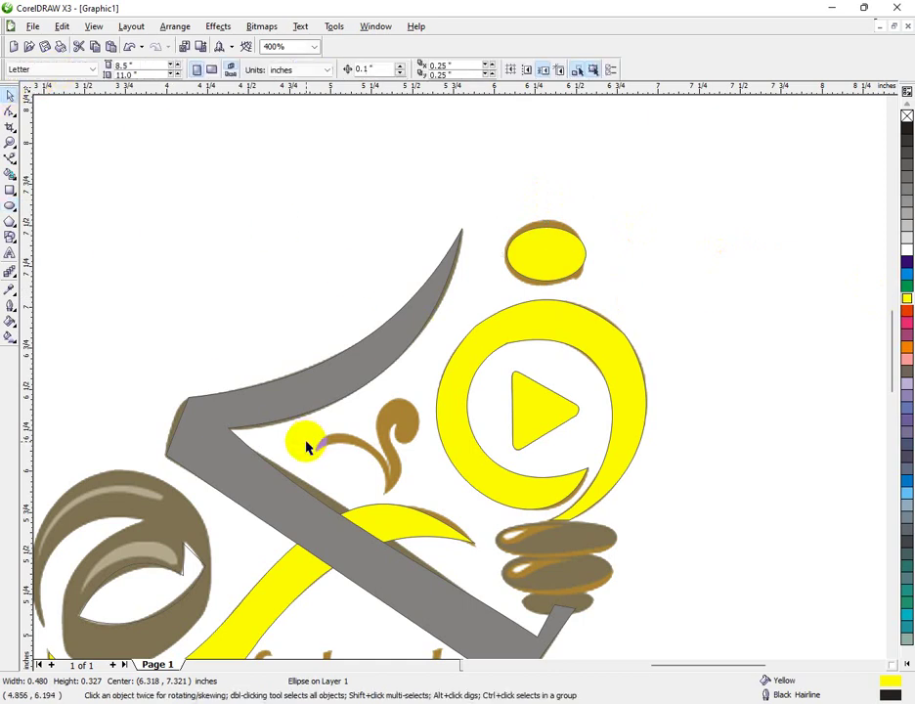
right_click(307, 450)
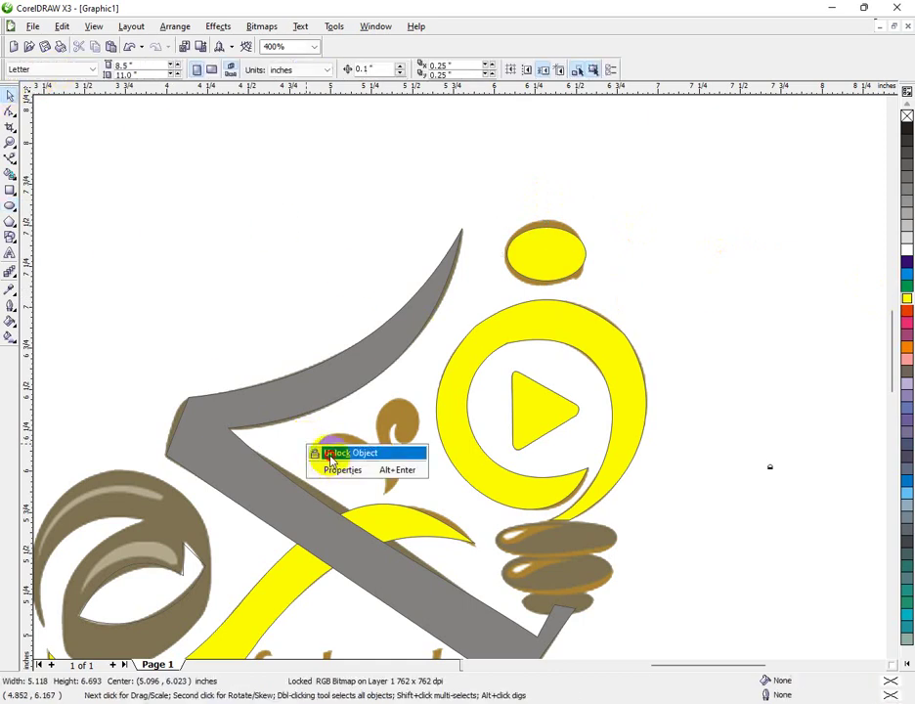
left_click(332, 454)
left_click_drag(408, 494, 423, 204)
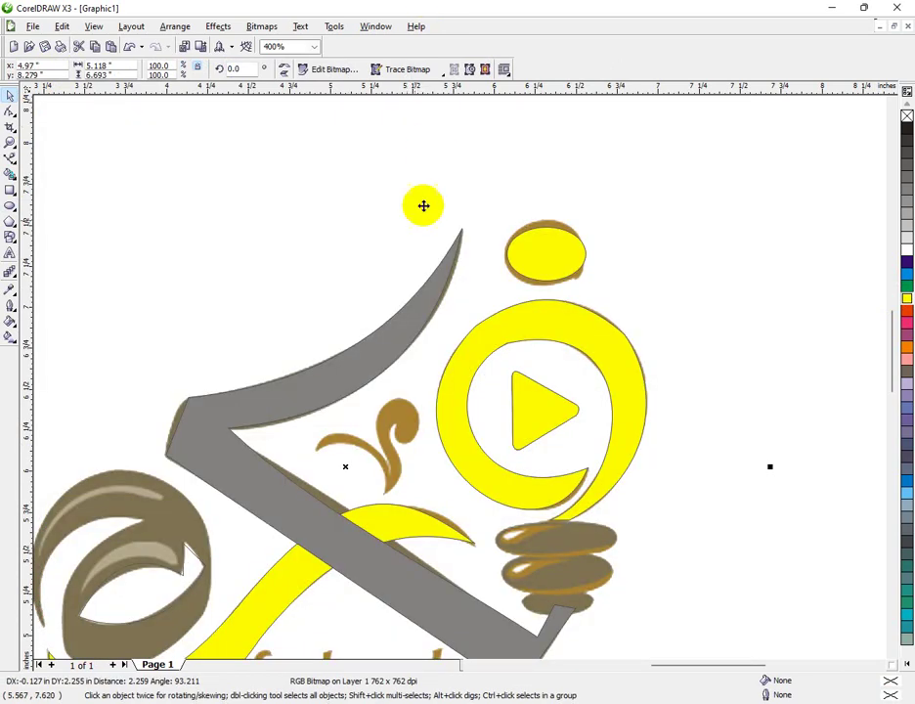
scroll(466, 386, "down", 1)
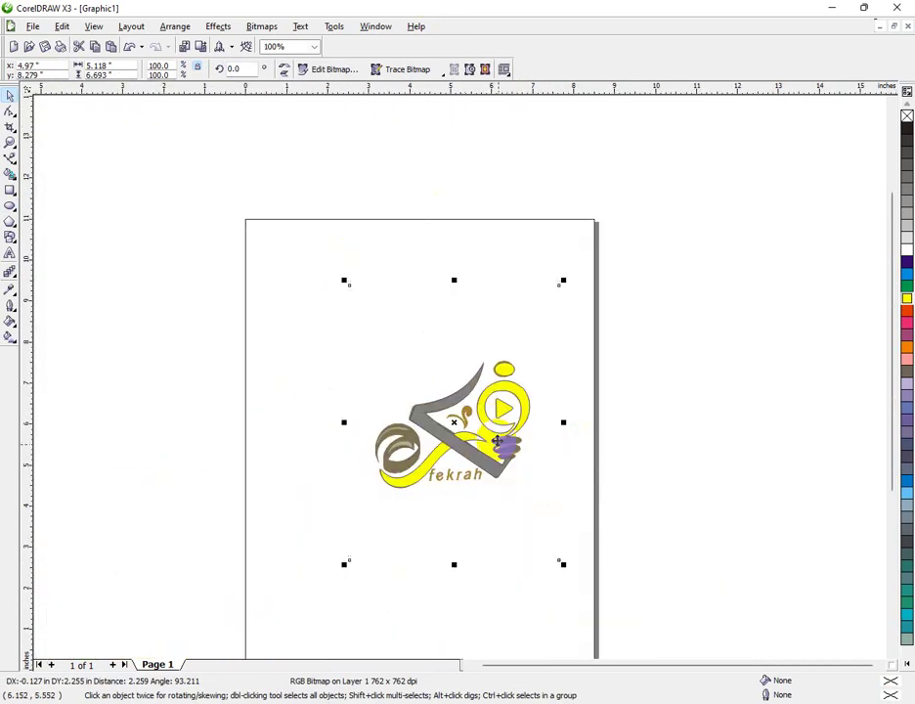
- Move the reference bitmap beside the page, and combine the grey loop with its inner outline to cut out the opening
left_click_drag(418, 373, 732, 246)
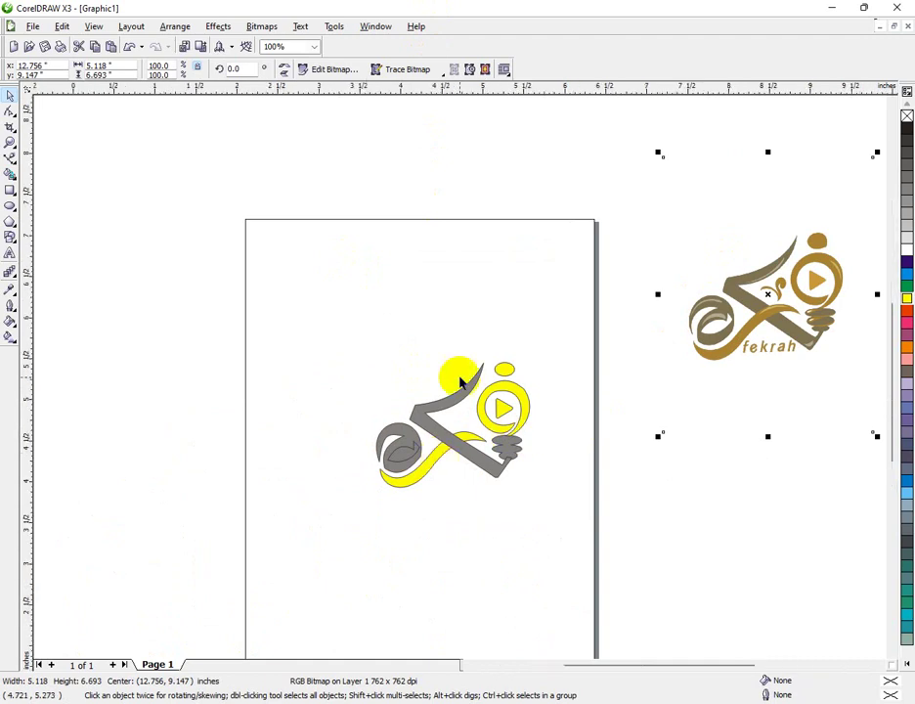
scroll(463, 380, "up", 1)
scroll(463, 380, "up", 1)
left_click(327, 379)
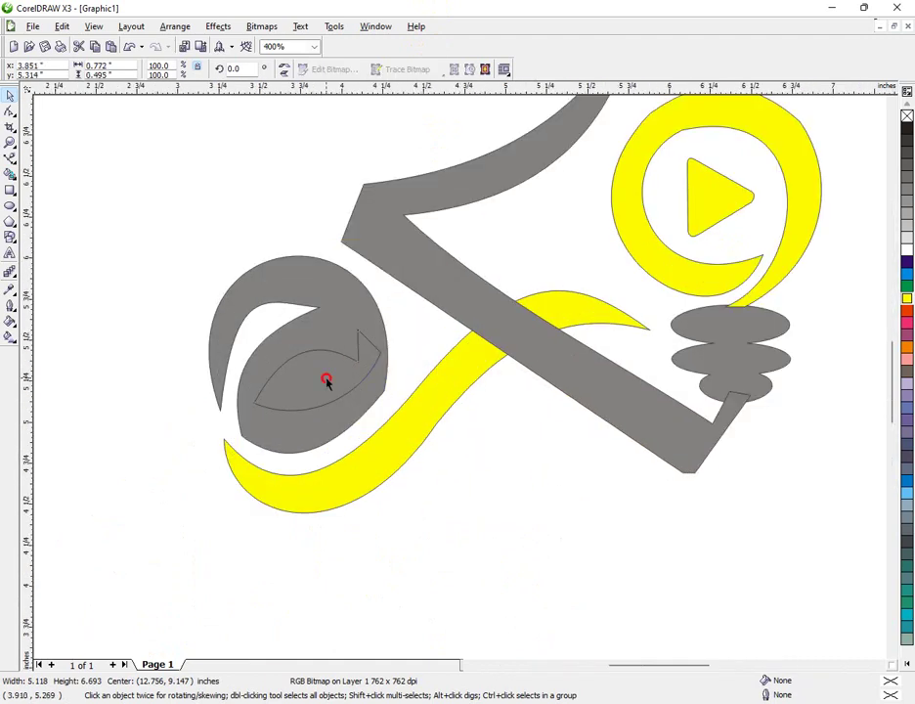
left_click(343, 309, "shift")
left_click(305, 69)
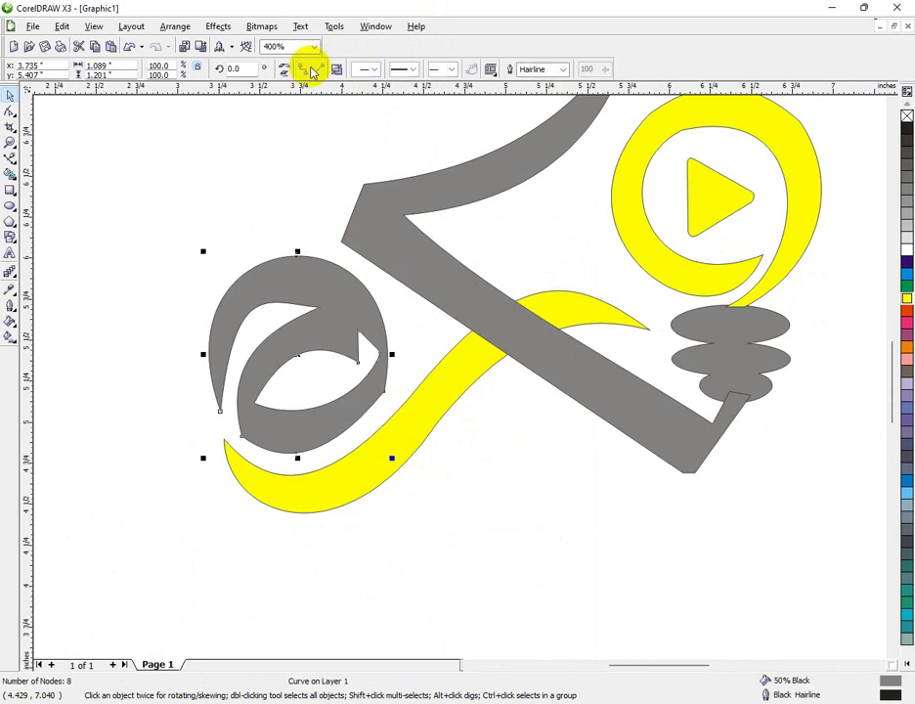
- Weld the triple-ellipse bulb base to the grey stem letter
left_click(748, 337)
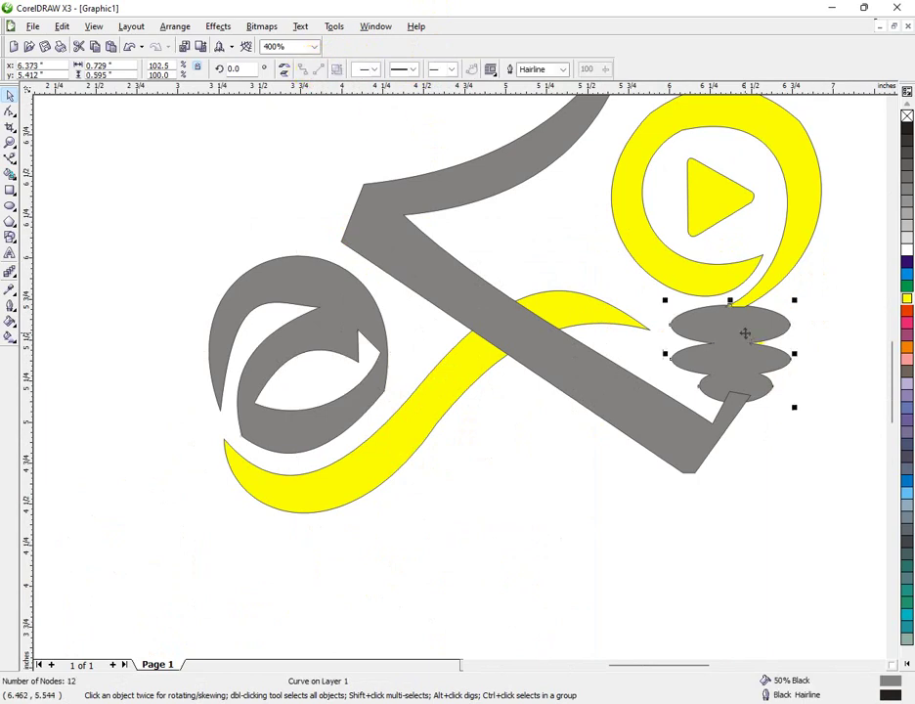
left_click(679, 429, "shift")
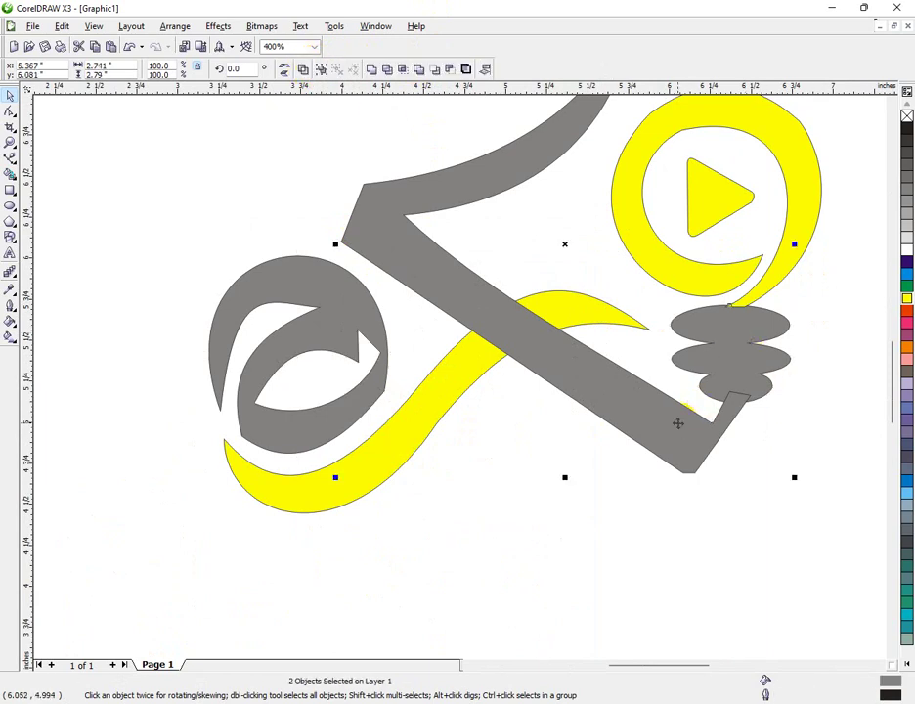
left_click(373, 70)
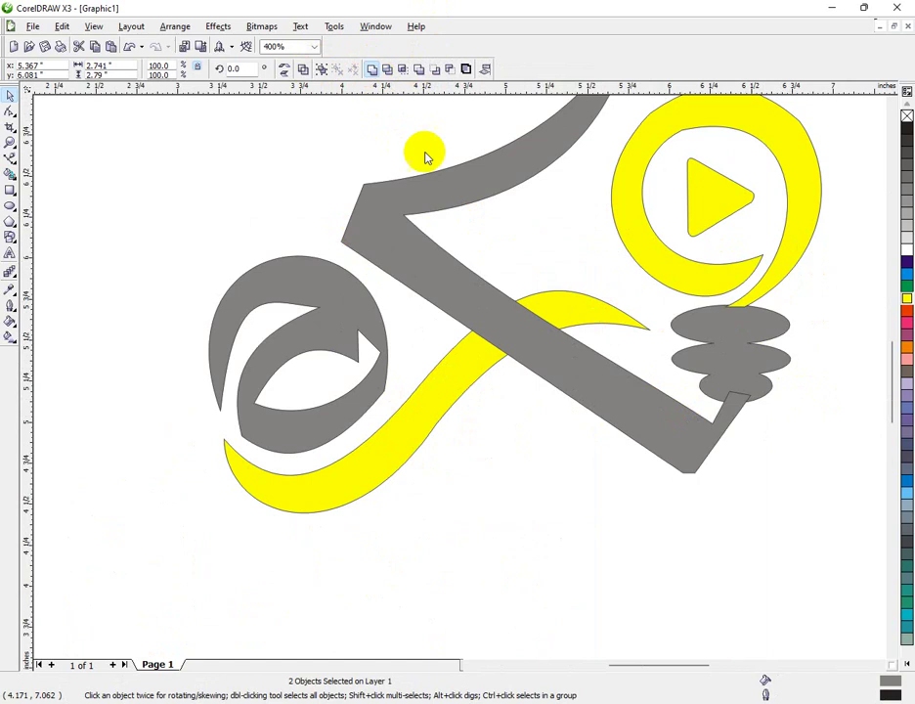
- Convert all segments of the welded stem to curves and bow the flat edge at its lower corner about 0.015 in downward
scroll(692, 479, "up", 2)
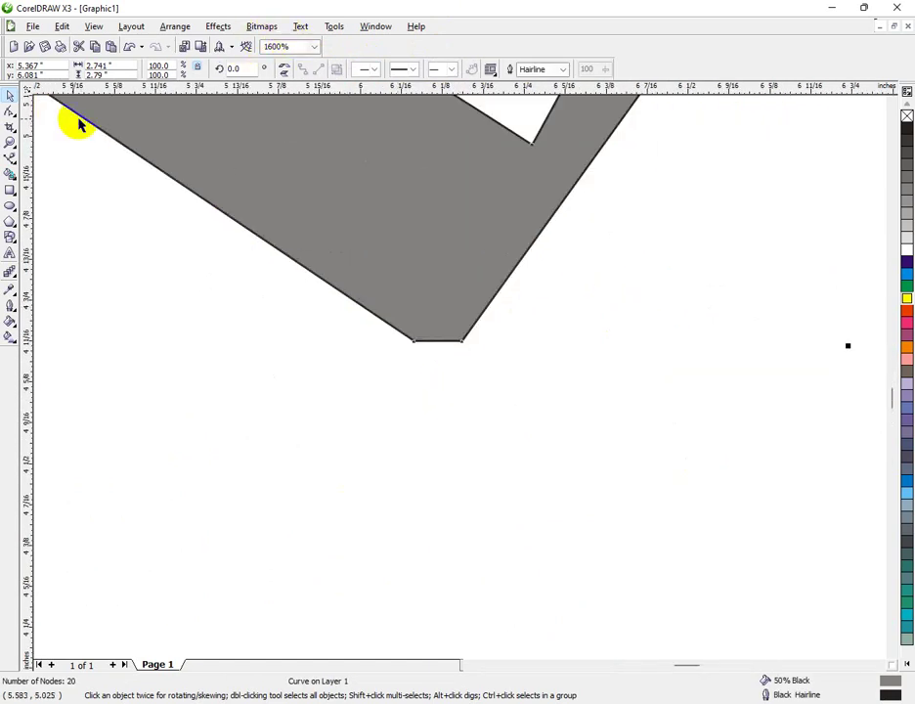
left_click(11, 110)
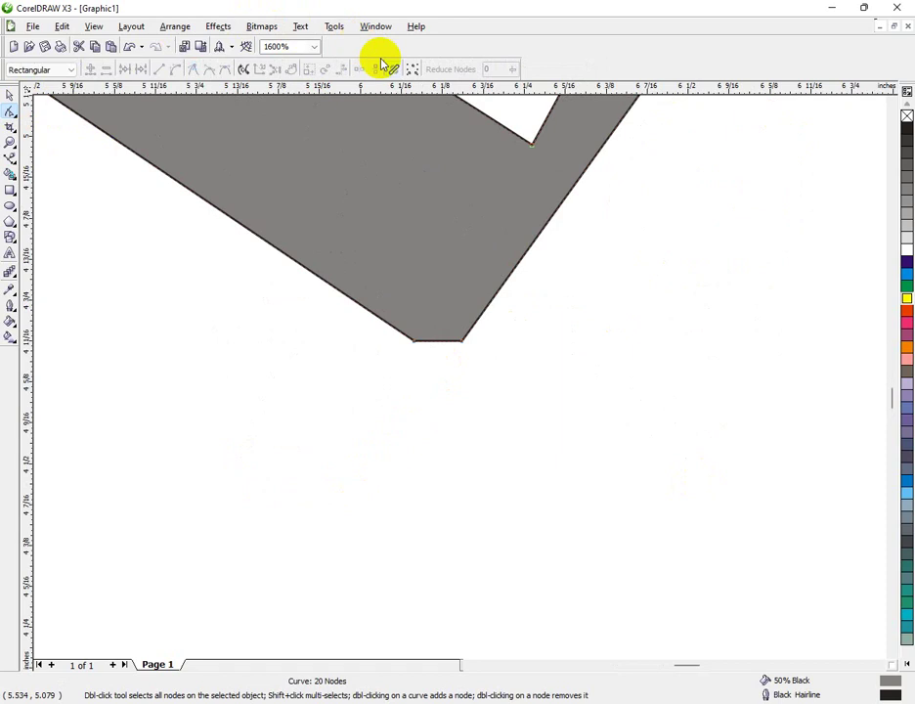
left_click(414, 71)
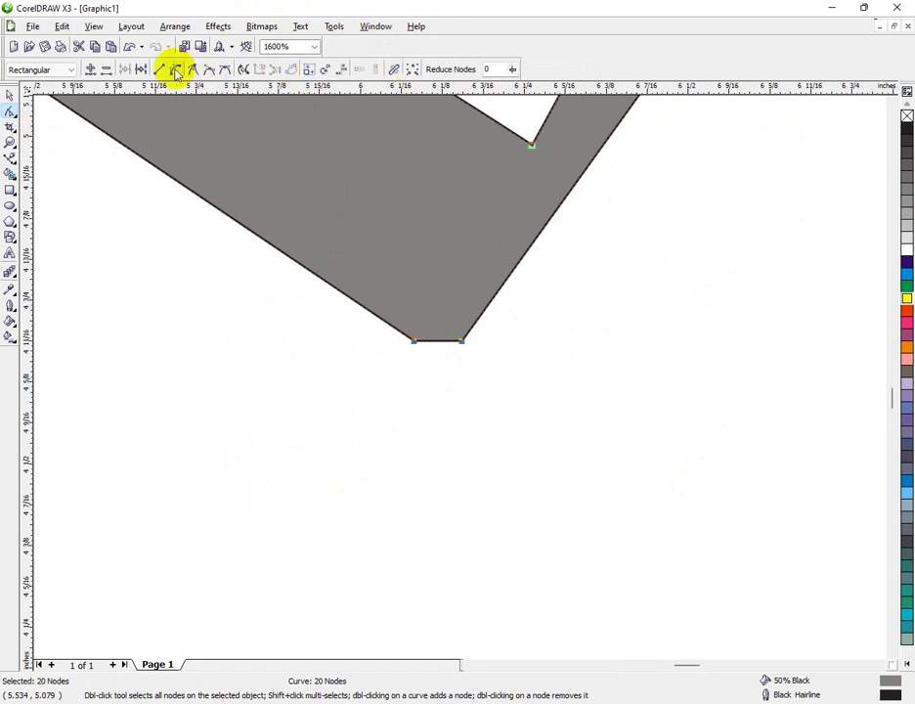
left_click(440, 348)
left_click_drag(439, 344, 440, 351)
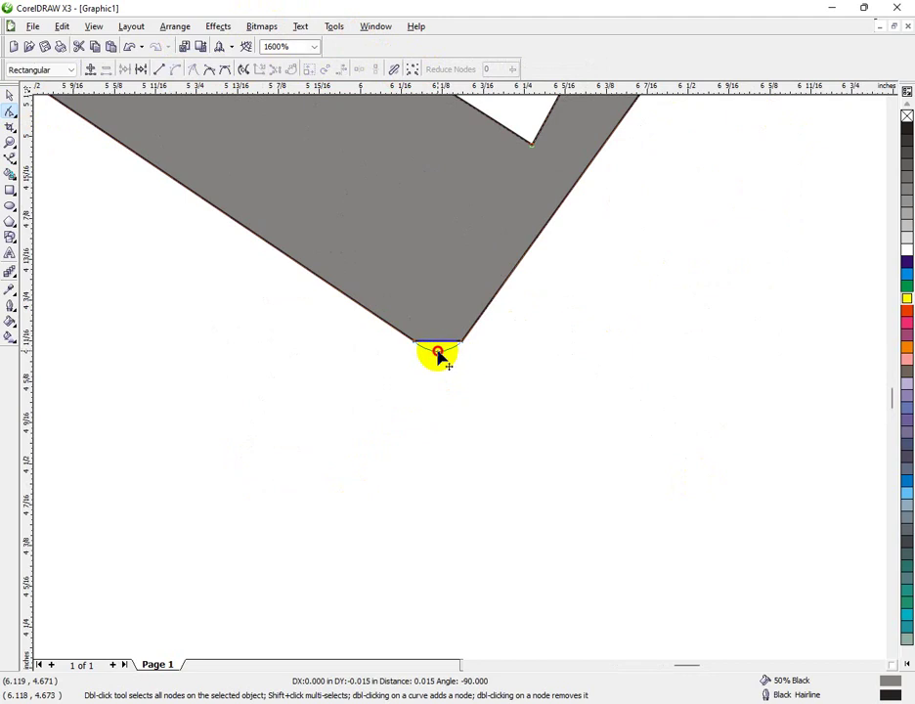
left_click_drag(440, 355, 440, 356)
scroll(461, 378, "down", 6)
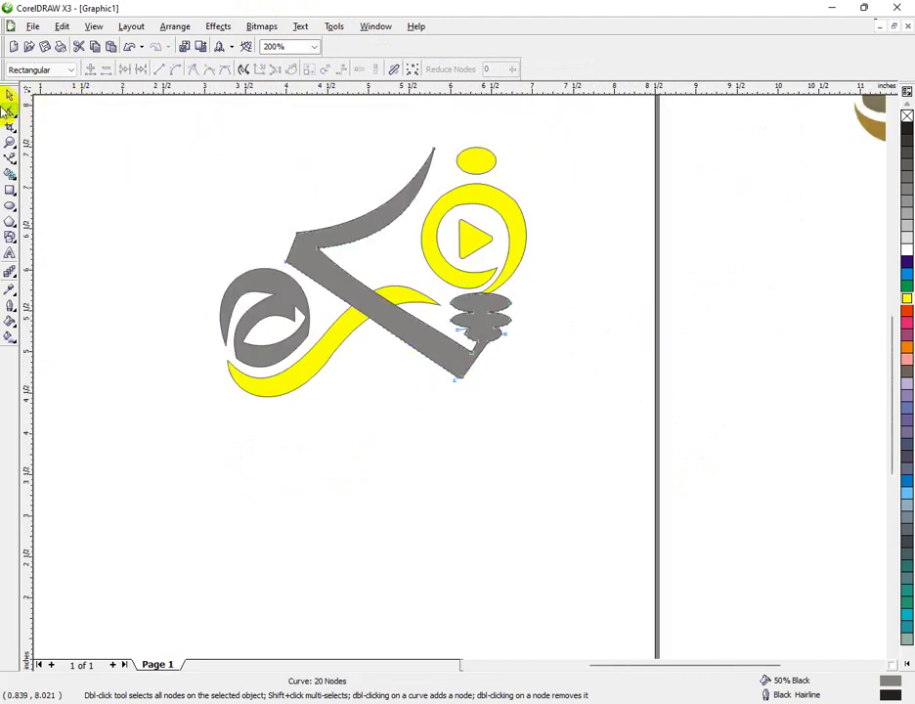
left_click(8, 94)
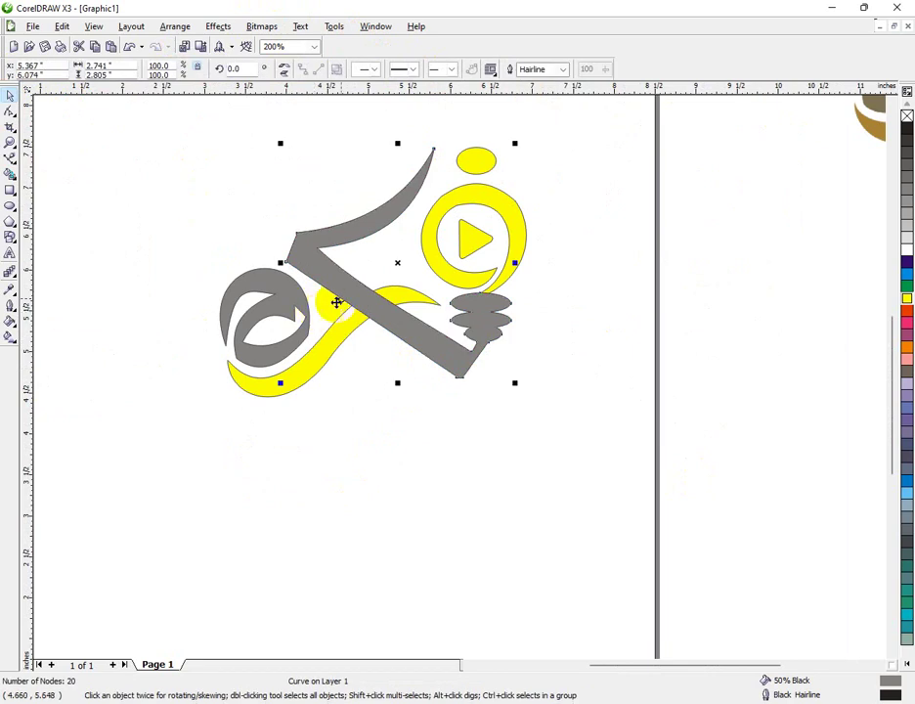
- Shift the right node of the stem's lower corner slightly outward to widen the rounded tip
scroll(462, 376, "up", 2)
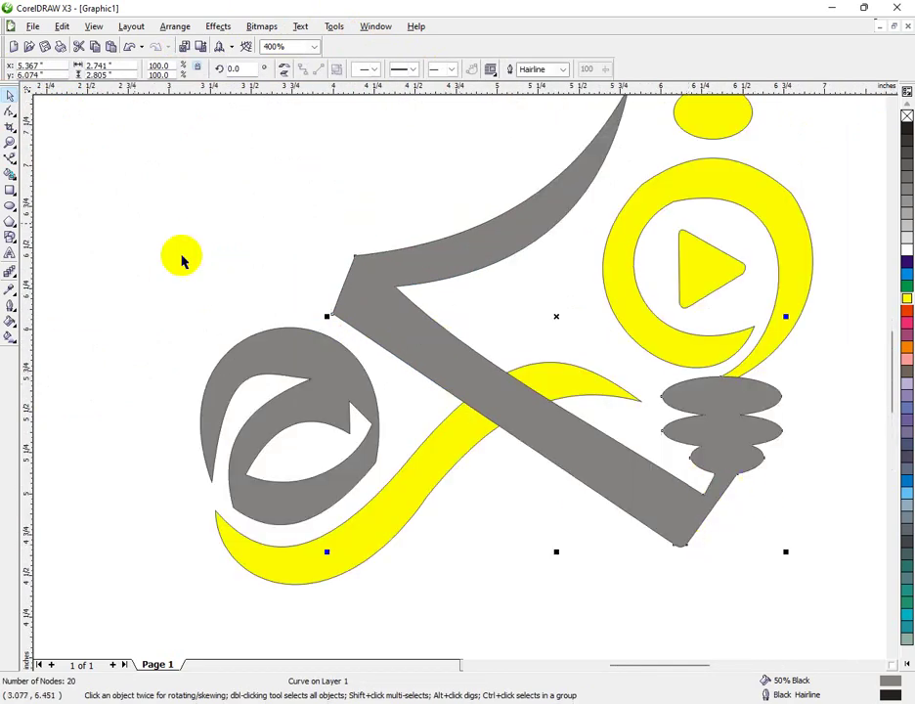
left_click(10, 110)
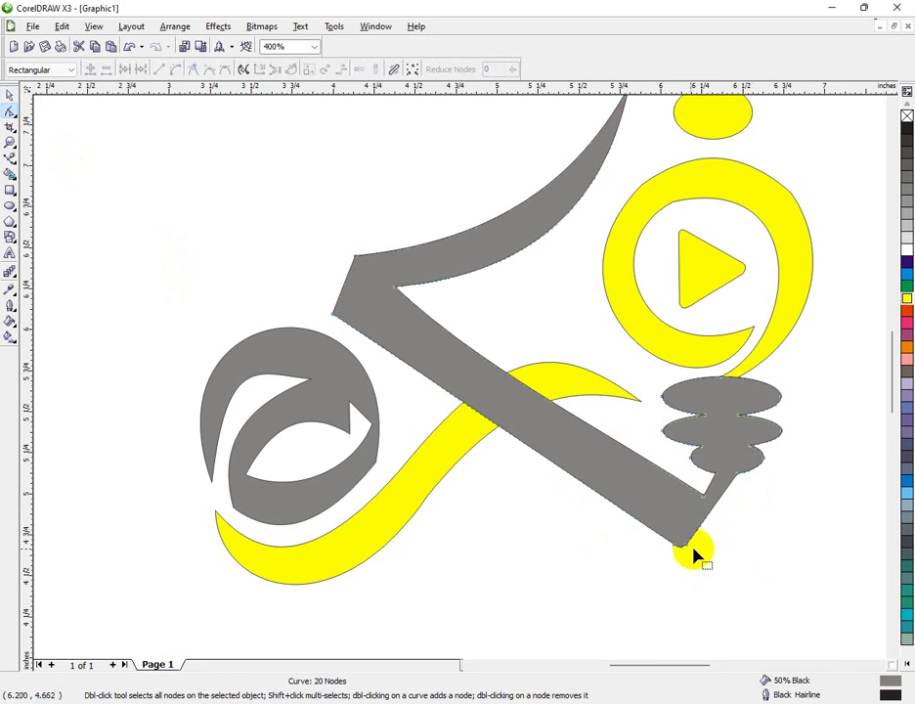
left_click_drag(688, 554, 697, 549)
left_click(772, 499)
left_click(9, 95)
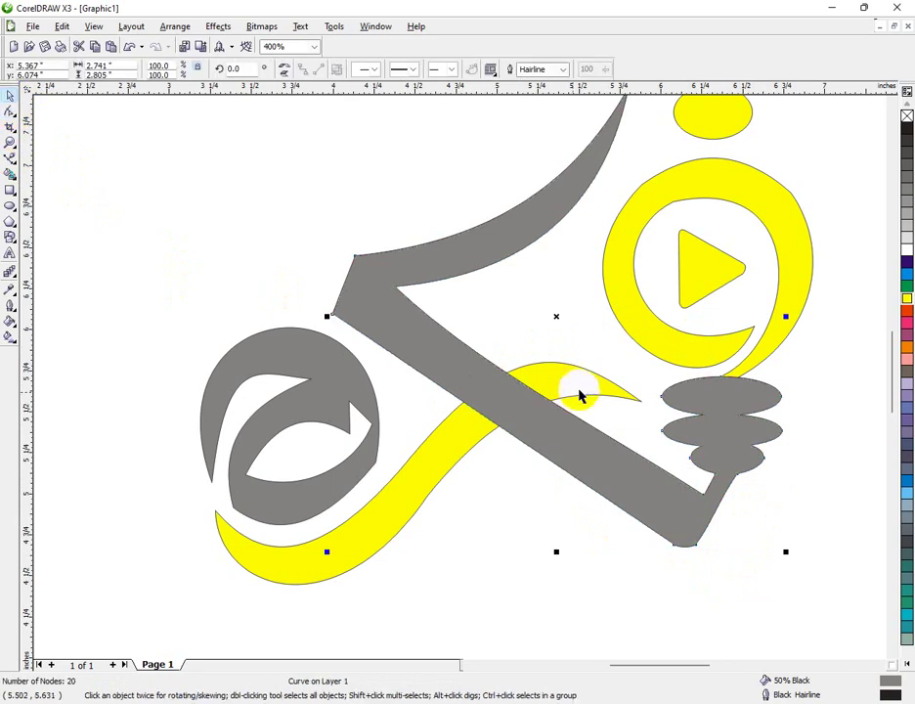
- Send the grey stem shape to the back, behind the yellow swoosh
right_click(527, 409)
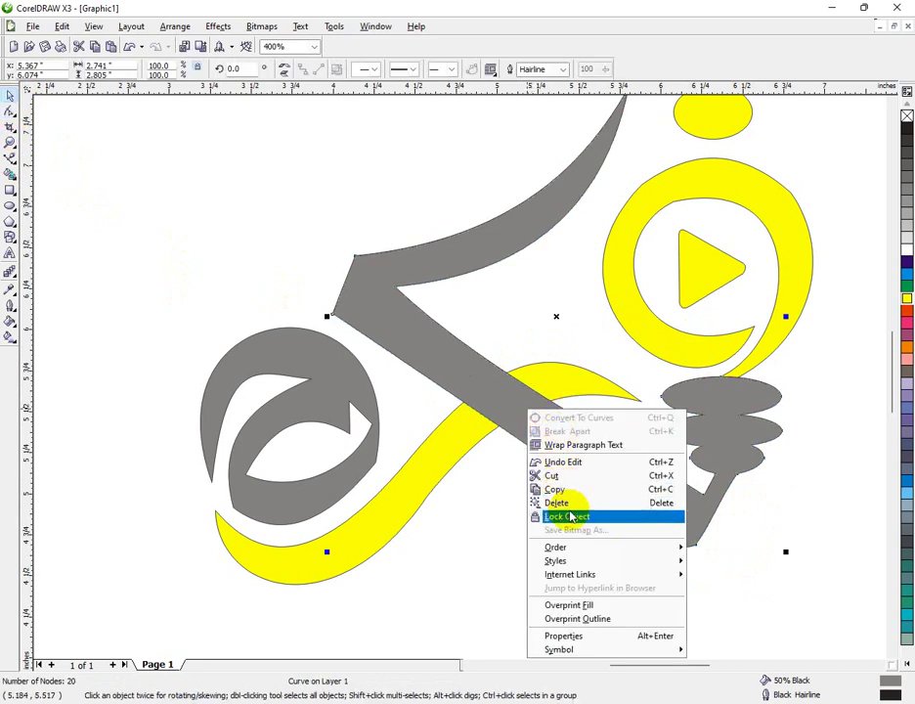
mouse_move(573, 549)
left_click(722, 563)
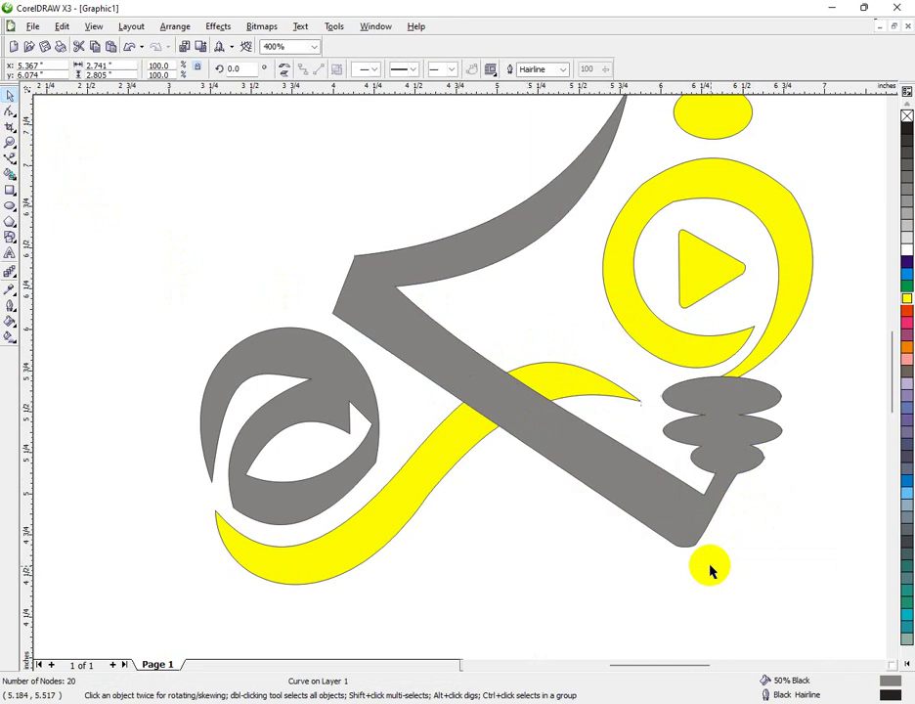
- Duplicate the yellow dot ellipse twice and place the copies side by side above the grey loop, centred about 0.53 in apart
left_click(695, 129)
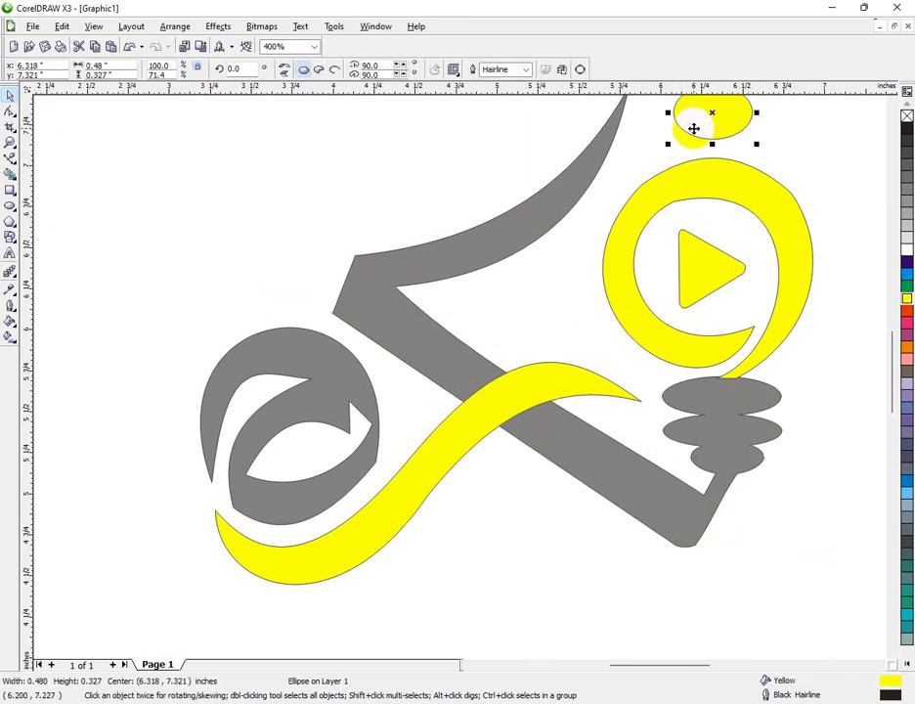
left_click(694, 128)
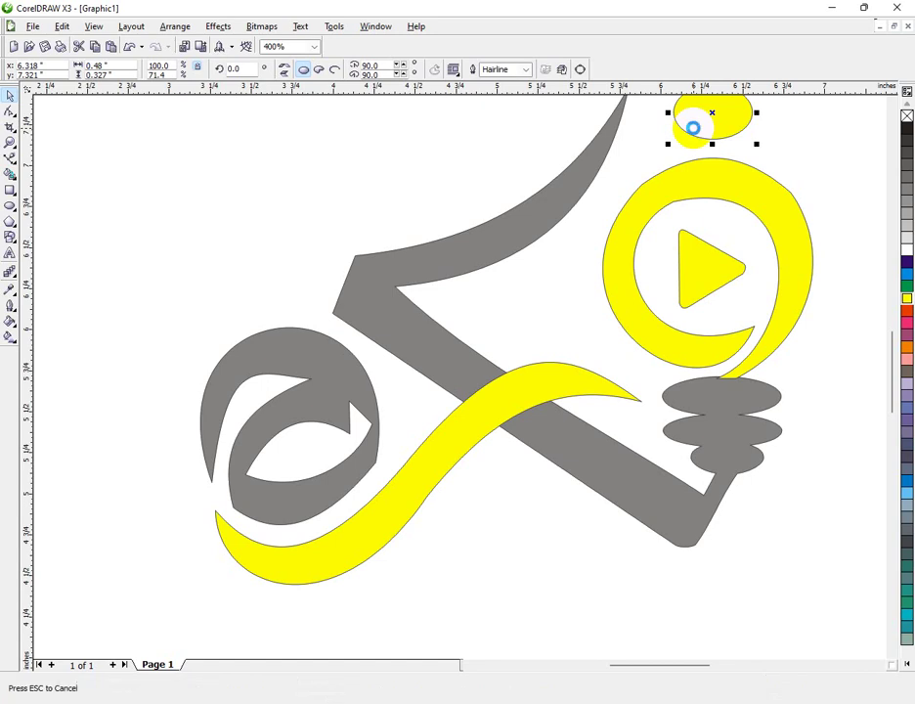
left_click_drag(694, 126, 203, 280)
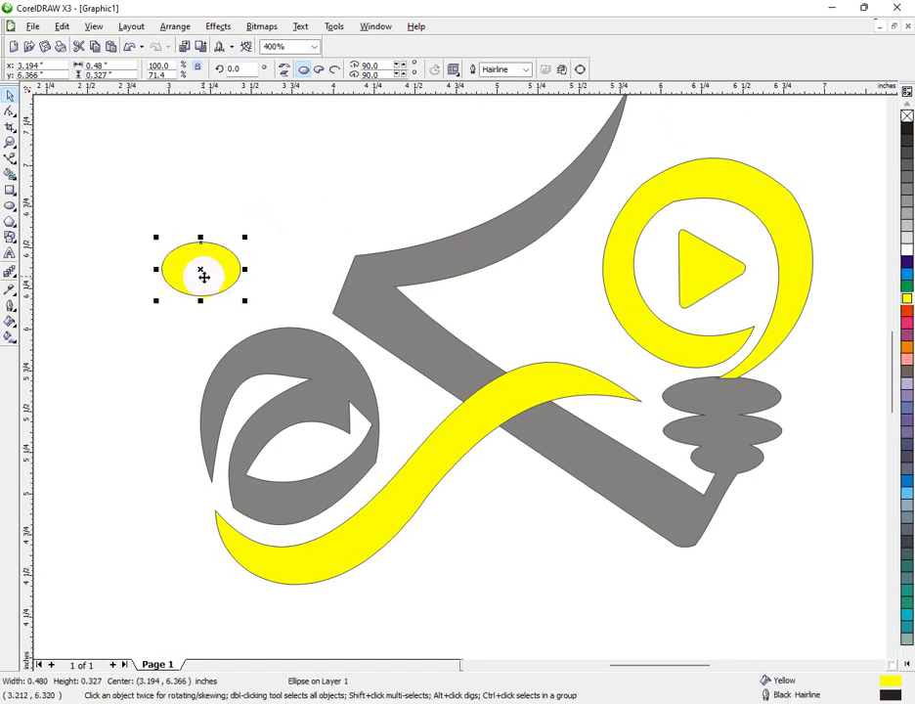
key("Escape")
left_click(193, 279)
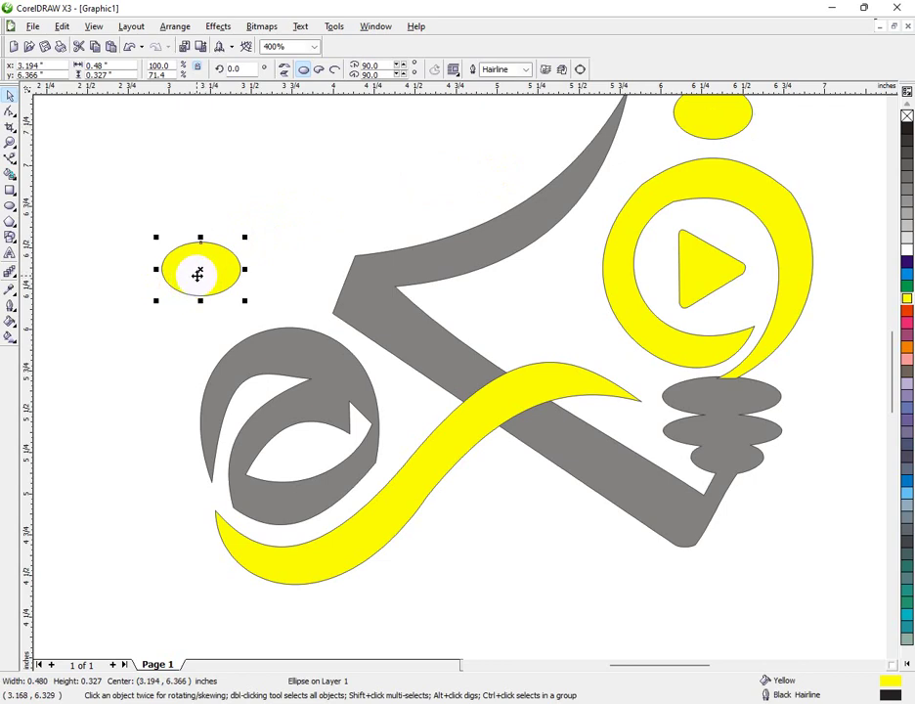
left_click_drag(197, 276, 288, 268)
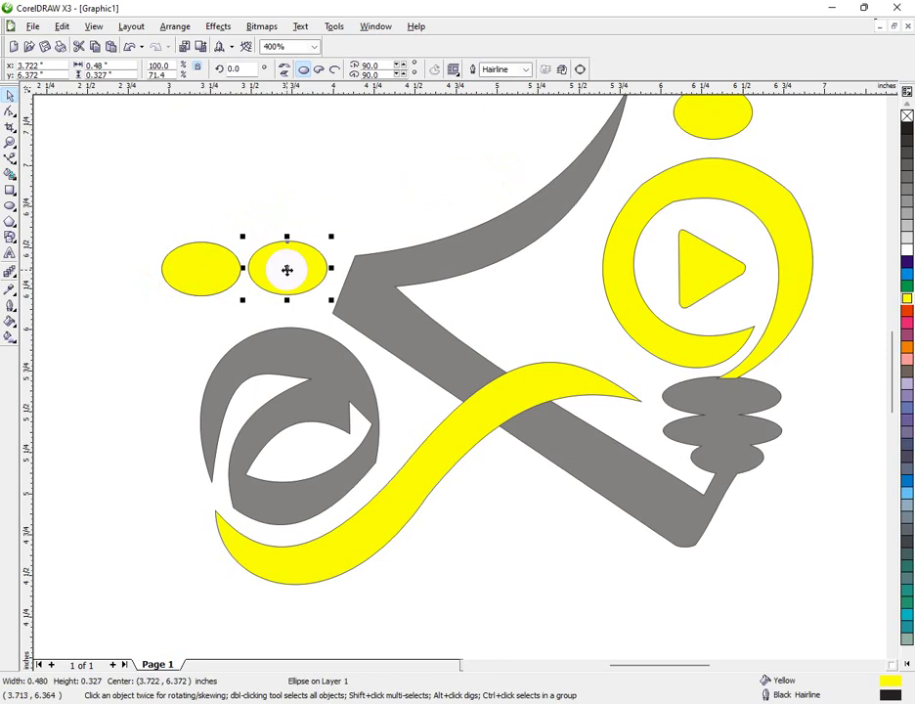
scroll(461, 380, "down", 5)
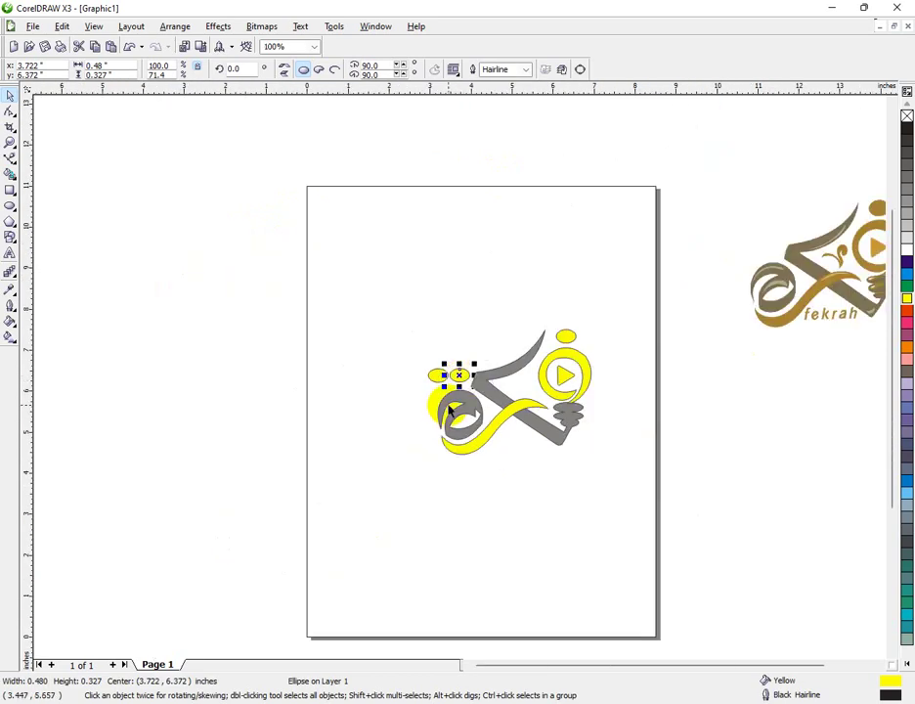